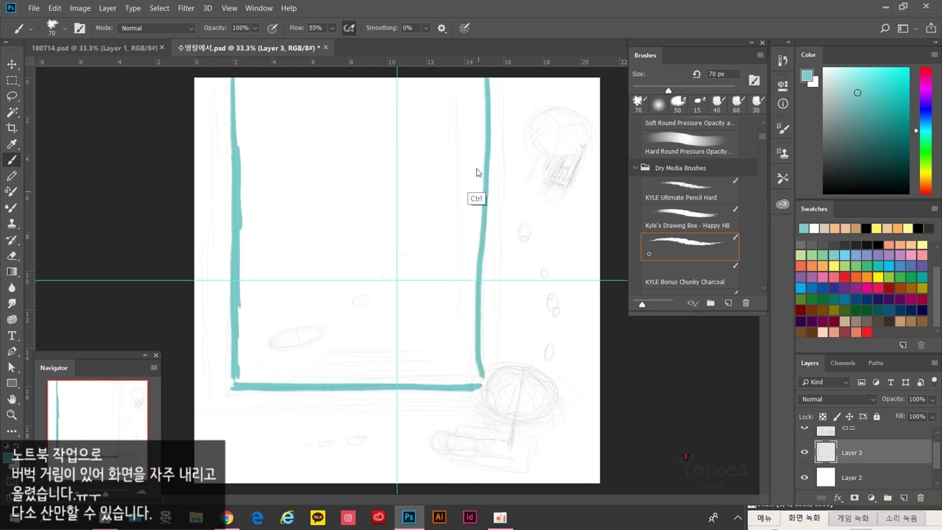
Step: Undo the last strokes of the pool's right edge, redraw it straighter, and thicken the left edge in teal
{"action": "key", "text": "ctrl+z"}
{"action": "key", "text": "ctrl+z"}
{"action": "key", "text": "ctrl+z"}
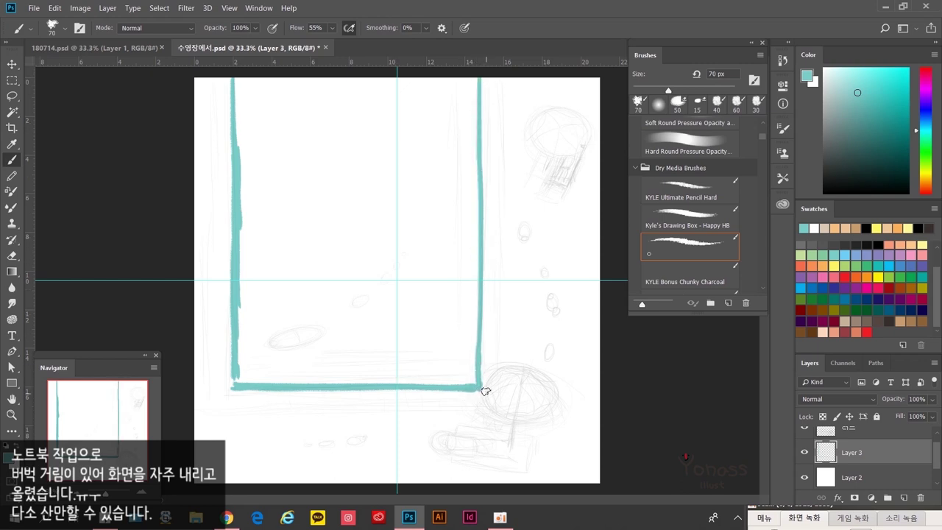
{"action": "left_click_drag", "start_coordinate": [236, 77], "coordinate": [232, 193]}
{"action": "left_click_drag", "start_coordinate": [234, 274], "coordinate": [235, 361]}
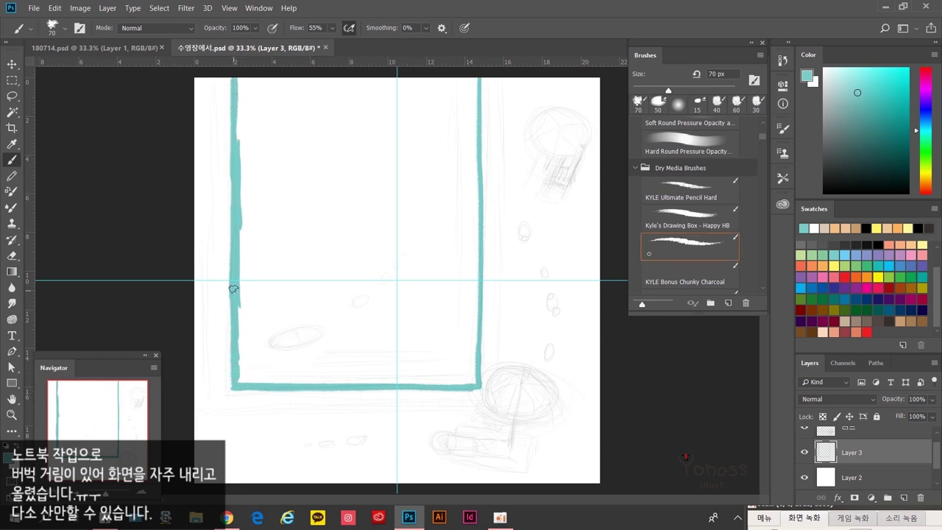
{"action": "mouse_move", "coordinate": [234, 80]}
{"action": "left_mouse_down"}
{"action": "mouse_move", "coordinate": [237, 280]}
{"action": "mouse_move", "coordinate": [229, 331]}
{"action": "left_mouse_up"}
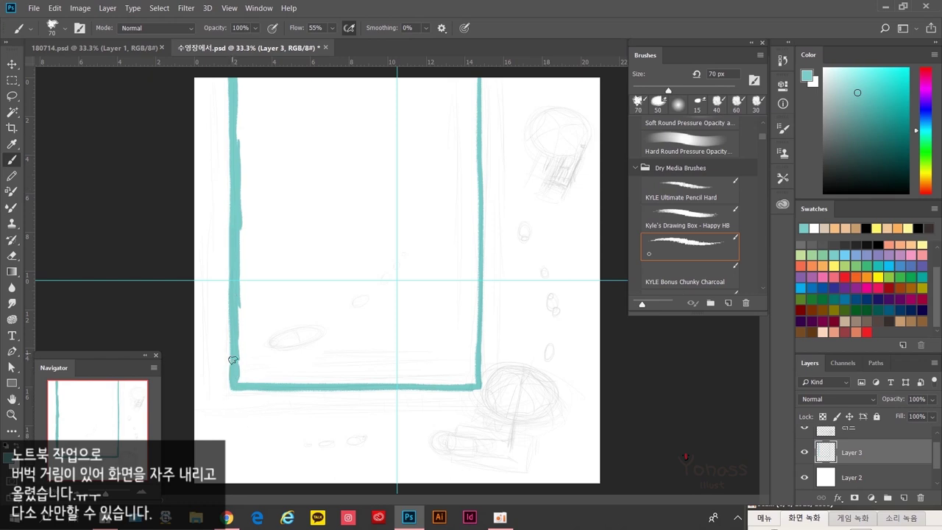
Step: Fill the upper part of the pool with teal using a 200 px brush
{"action": "key", "text": "bracketright"}
{"action": "key", "text": "bracketright"}
{"action": "key", "text": "bracketright"}
{"action": "key", "text": "bracketright"}
{"action": "key", "text": "bracketright"}
{"action": "key", "text": "bracketright"}
{"action": "key", "text": "bracketright"}
{"action": "mouse_move", "coordinate": [273, 137]}
{"action": "left_mouse_down"}
{"action": "mouse_move", "coordinate": [249, 111]}
{"action": "mouse_move", "coordinate": [244, 154]}
{"action": "mouse_move", "coordinate": [358, 213]}
{"action": "mouse_move", "coordinate": [434, 161]}
{"action": "mouse_move", "coordinate": [457, 270]}
{"action": "mouse_move", "coordinate": [465, 232]}
{"action": "mouse_move", "coordinate": [378, 212]}
{"action": "mouse_move", "coordinate": [343, 160]}
{"action": "mouse_move", "coordinate": [378, 94]}
{"action": "mouse_move", "coordinate": [326, 81]}
{"action": "mouse_move", "coordinate": [366, 118]}
{"action": "mouse_move", "coordinate": [454, 124]}
{"action": "mouse_move", "coordinate": [468, 83]}
{"action": "mouse_move", "coordinate": [468, 179]}
{"action": "mouse_move", "coordinate": [442, 78]}
{"action": "left_mouse_up"}
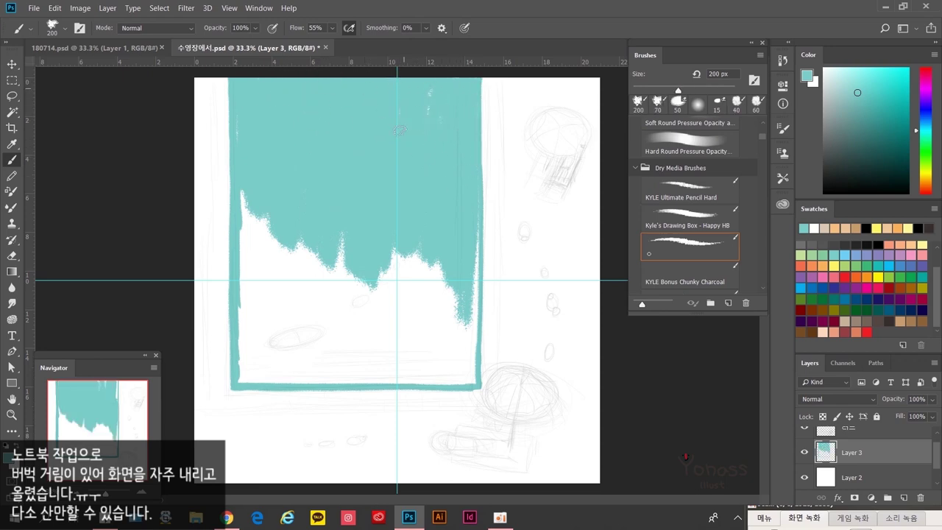
Step: Fill the rest of the pool interior with teal using smaller brush sizes down to 100 px
{"action": "key", "text": "bracketleft"}
{"action": "key", "text": "bracketleft"}
{"action": "key", "text": "bracketleft"}
{"action": "key", "text": "bracketleft"}
{"action": "key", "text": "bracketleft"}
{"action": "mouse_move", "coordinate": [247, 195]}
{"action": "left_mouse_down"}
{"action": "mouse_move", "coordinate": [246, 372]}
{"action": "mouse_move", "coordinate": [458, 380]}
{"action": "mouse_move", "coordinate": [476, 252]}
{"action": "mouse_move", "coordinate": [468, 375]}
{"action": "mouse_move", "coordinate": [454, 377]}
{"action": "mouse_move", "coordinate": [290, 340]}
{"action": "mouse_move", "coordinate": [467, 373]}
{"action": "mouse_move", "coordinate": [343, 343]}
{"action": "mouse_move", "coordinate": [280, 304]}
{"action": "mouse_move", "coordinate": [269, 361]}
{"action": "mouse_move", "coordinate": [275, 237]}
{"action": "mouse_move", "coordinate": [270, 304]}
{"action": "mouse_move", "coordinate": [410, 316]}
{"action": "mouse_move", "coordinate": [284, 349]}
{"action": "mouse_move", "coordinate": [399, 330]}
{"action": "mouse_move", "coordinate": [431, 152]}
{"action": "mouse_move", "coordinate": [483, 118]}
{"action": "mouse_move", "coordinate": [476, 88]}
{"action": "mouse_move", "coordinate": [482, 169]}
{"action": "left_mouse_up"}
{"action": "key", "text": "ctrl+z"}
{"action": "key", "text": "bracketright"}
{"action": "key", "text": "bracketright"}
{"action": "key", "text": "bracketright"}
{"action": "key", "text": "bracketright"}
{"action": "key", "text": "bracketleft"}
{"action": "key", "text": "bracketleft"}
{"action": "key", "text": "bracketleft"}
{"action": "key", "text": "ctrl+z"}
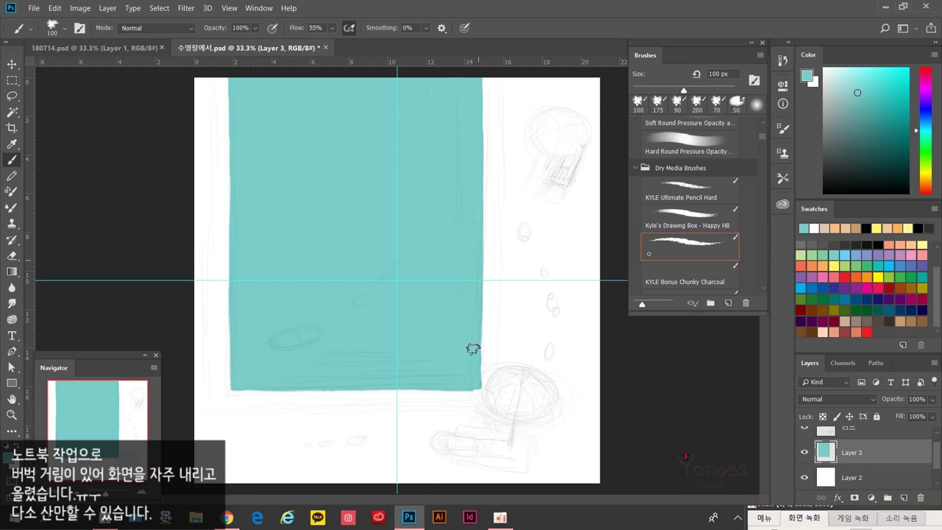
Step: Even out the pool's right edge and lower-left corner with teal strokes
{"action": "mouse_move", "coordinate": [473, 349]}
{"action": "left_mouse_down"}
{"action": "mouse_move", "coordinate": [479, 382]}
{"action": "mouse_move", "coordinate": [473, 315]}
{"action": "mouse_move", "coordinate": [484, 389]}
{"action": "mouse_move", "coordinate": [482, 340]}
{"action": "left_mouse_up"}
{"action": "left_click_drag", "start_coordinate": [480, 74], "coordinate": [479, 95]}
{"action": "left_click_drag", "start_coordinate": [235, 355], "coordinate": [231, 385]}
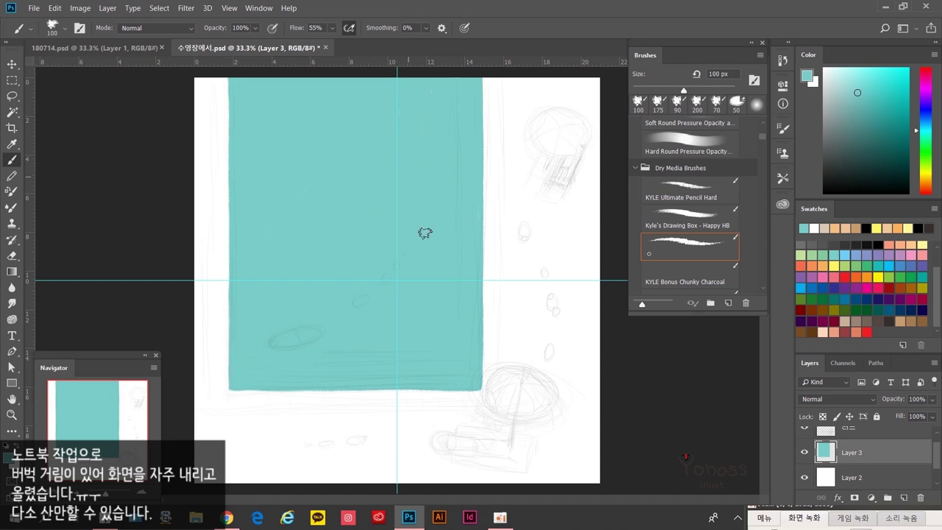
Step: Add a layer beneath the pool layer and paint light orange borders along the pool's right and bottom edges
{"action": "key", "text": "ctrl+shift+alt+n"}
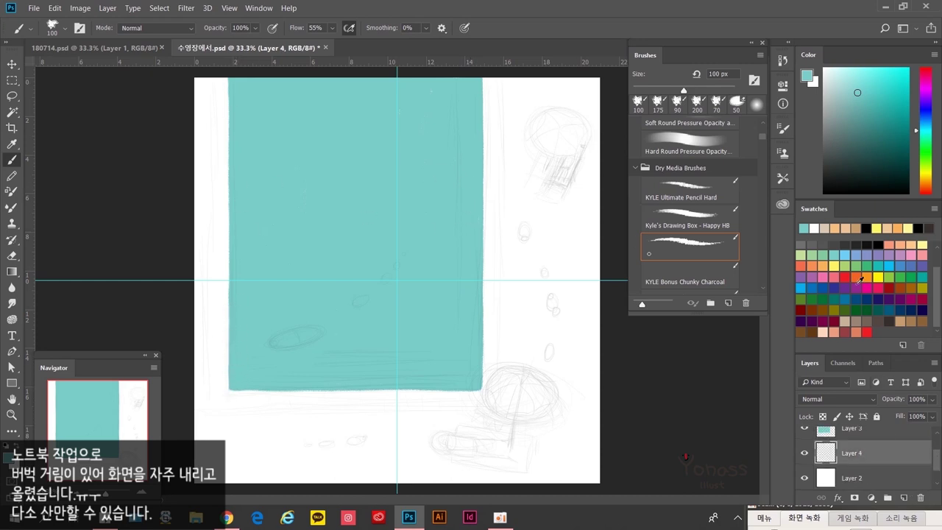
{"action": "scroll", "coordinate": [871, 239], "scroll_direction": "up", "scroll_amount": 1}
{"action": "left_click", "coordinate": [901, 239]}
{"action": "mouse_move", "coordinate": [490, 140]}
{"action": "left_mouse_down"}
{"action": "mouse_move", "coordinate": [489, 79]}
{"action": "mouse_move", "coordinate": [486, 384]}
{"action": "left_mouse_up"}
{"action": "left_click_drag", "start_coordinate": [493, 120], "coordinate": [494, 265]}
{"action": "left_click_drag", "start_coordinate": [491, 195], "coordinate": [492, 346]}
{"action": "left_click_drag", "start_coordinate": [492, 295], "coordinate": [488, 382]}
{"action": "left_click_drag", "start_coordinate": [235, 393], "coordinate": [496, 399]}
{"action": "mouse_move", "coordinate": [431, 394]}
{"action": "left_mouse_down"}
{"action": "mouse_move", "coordinate": [480, 349]}
{"action": "mouse_move", "coordinate": [490, 397]}
{"action": "left_mouse_up"}
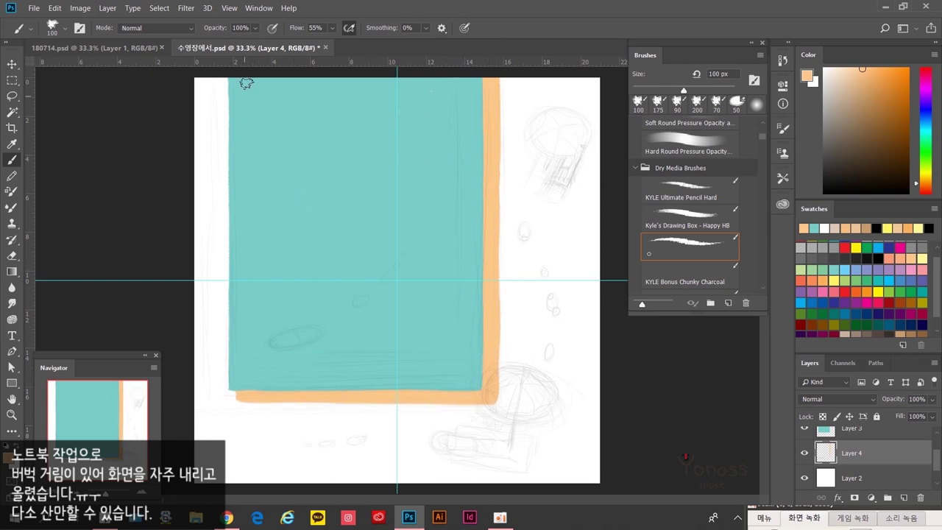
Step: Paint the light orange border along the pool's left side and even out the border's outer edges and corners
{"action": "left_click_drag", "start_coordinate": [223, 78], "coordinate": [224, 169]}
{"action": "left_click_drag", "start_coordinate": [221, 76], "coordinate": [219, 361]}
{"action": "mouse_move", "coordinate": [218, 233]}
{"action": "left_mouse_down"}
{"action": "mouse_move", "coordinate": [219, 399]}
{"action": "mouse_move", "coordinate": [412, 398]}
{"action": "left_mouse_up"}
{"action": "left_click_drag", "start_coordinate": [218, 389], "coordinate": [236, 399]}
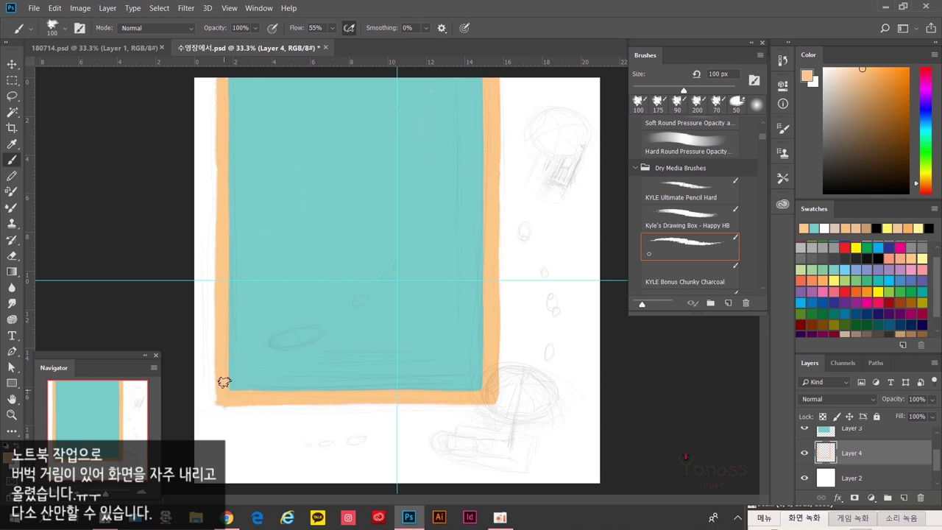
{"action": "left_click_drag", "start_coordinate": [217, 80], "coordinate": [218, 374]}
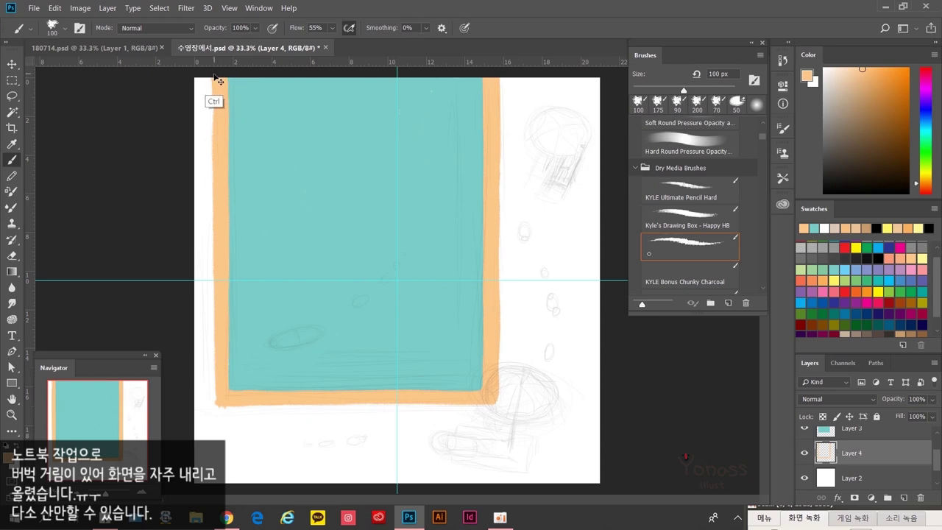
{"action": "left_click_drag", "start_coordinate": [500, 212], "coordinate": [496, 298]}
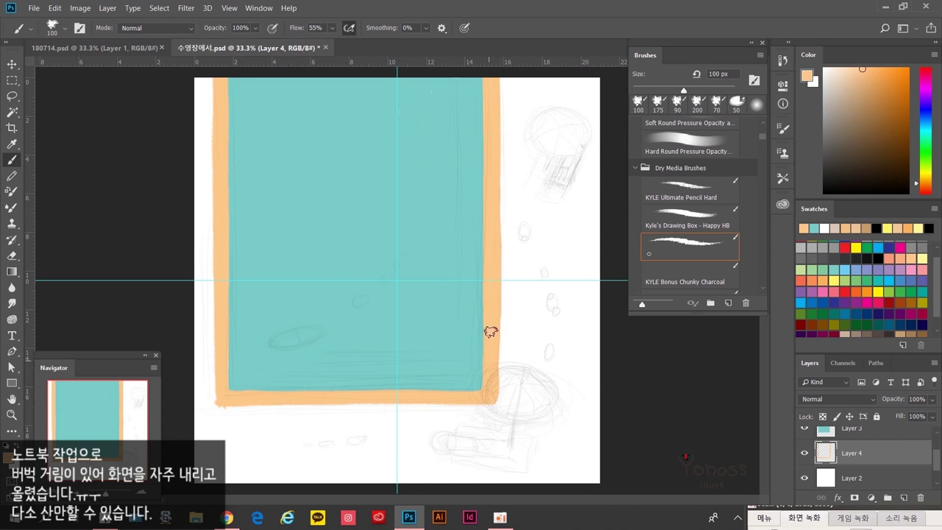
{"action": "left_click_drag", "start_coordinate": [491, 332], "coordinate": [494, 399]}
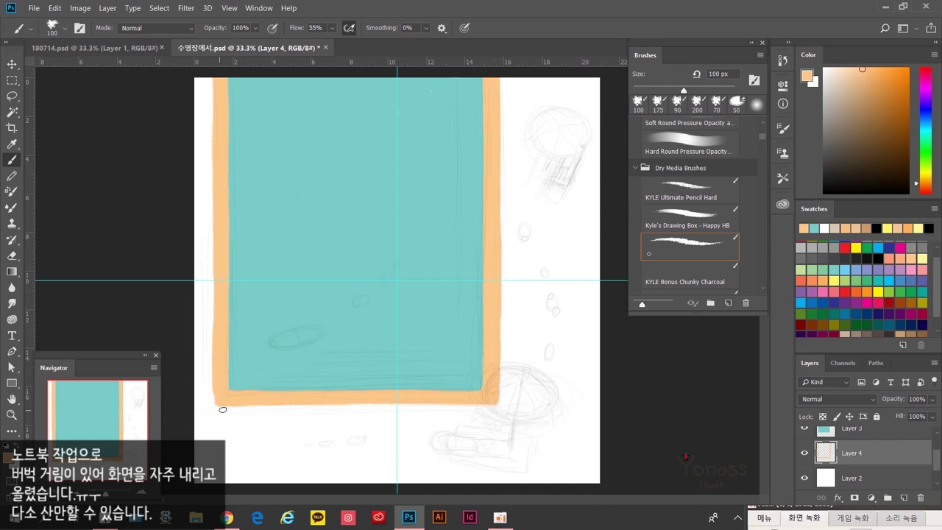
Step: Create a new layer and place it above the teal pool layer, just below the rough sketch layer
{"action": "key", "text": "period"}
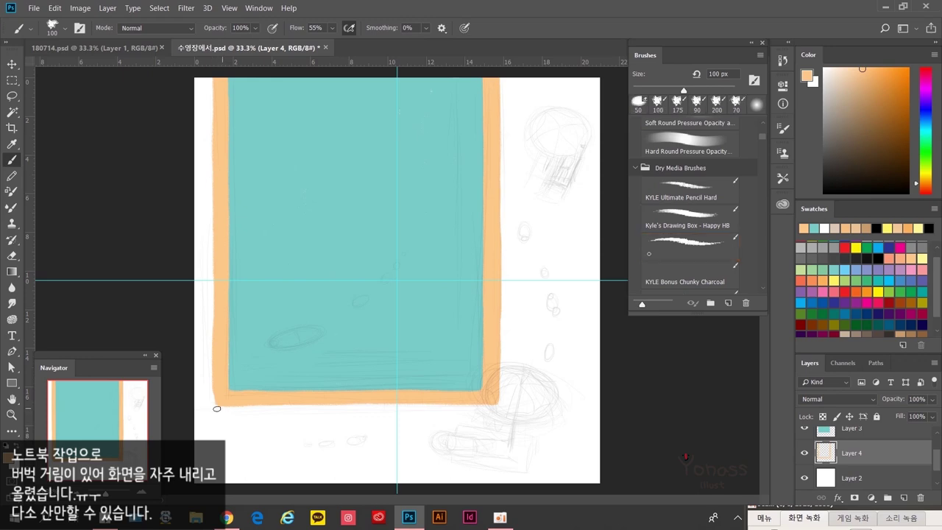
{"action": "scroll", "coordinate": [223, 410], "scroll_direction": "up", "scroll_amount": 3}
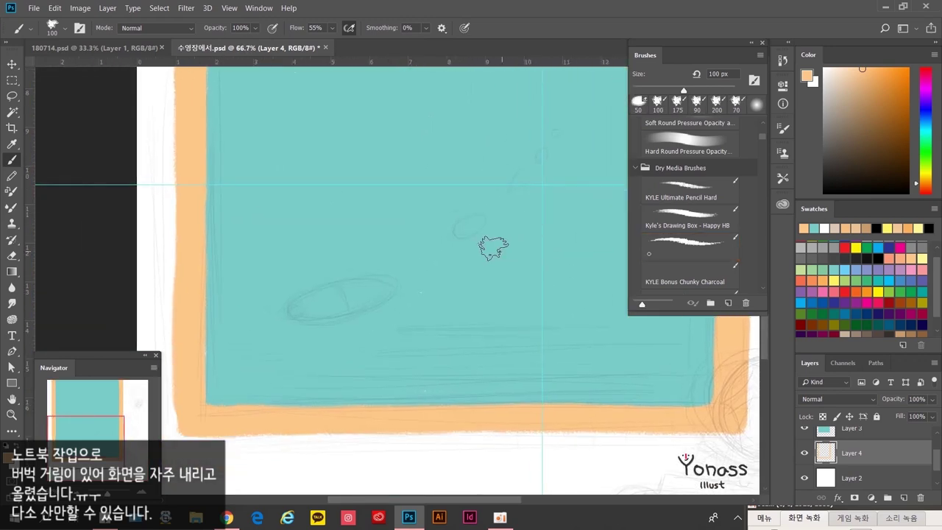
{"action": "left_click", "coordinate": [940, 526]}
{"action": "left_click", "coordinate": [940, 525]}
{"action": "key", "text": "ctrl+shift+n"}
{"action": "key", "text": "Return"}
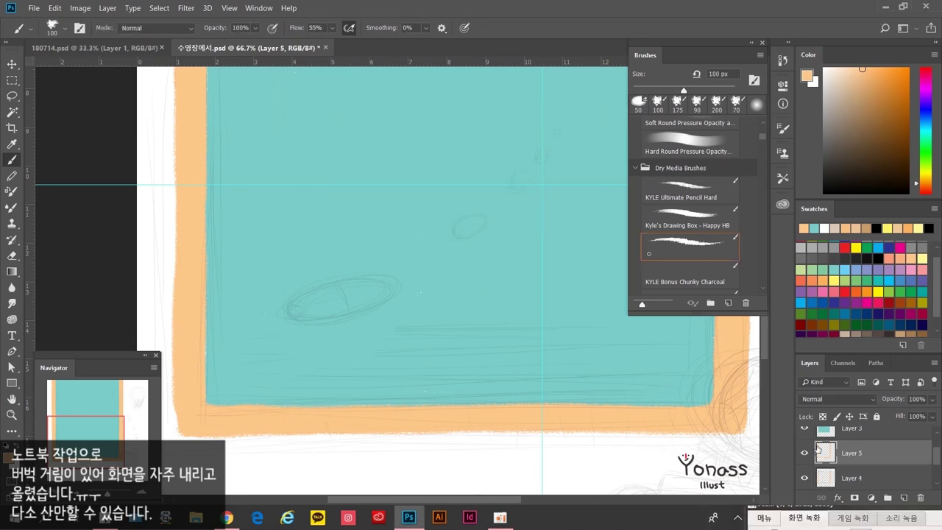
{"action": "key", "text": "ctrl+bracketright"}
Step: Paint the swimmer's body and lower arm in pale peach over the pool sketch with a 35 px brush
{"action": "key", "text": "bracketleft"}
{"action": "key", "text": "bracketleft"}
{"action": "key", "text": "bracketleft"}
{"action": "key", "text": "bracketleft"}
{"action": "key", "text": "bracketleft"}
{"action": "key", "text": "bracketleft"}
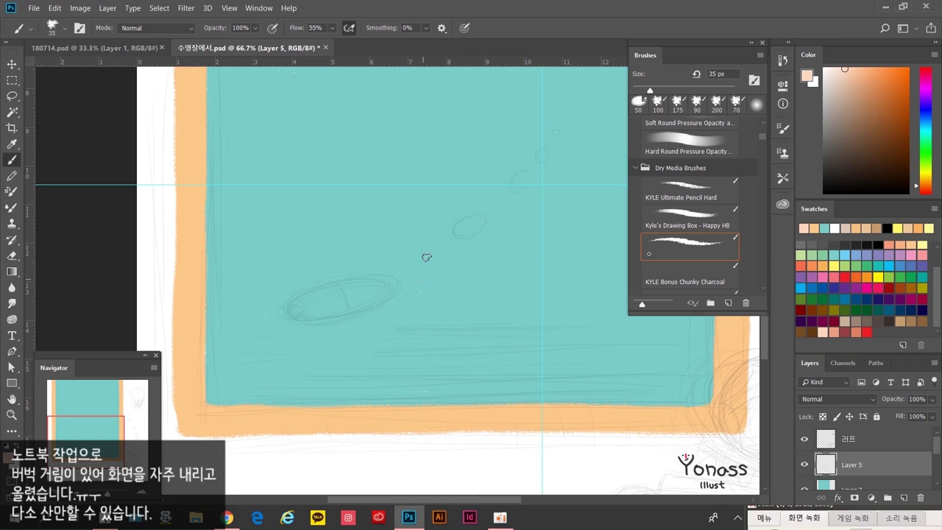
{"action": "mouse_move", "coordinate": [302, 306]}
{"action": "left_mouse_down"}
{"action": "mouse_move", "coordinate": [339, 301]}
{"action": "mouse_move", "coordinate": [306, 300]}
{"action": "mouse_move", "coordinate": [346, 282]}
{"action": "mouse_move", "coordinate": [341, 303]}
{"action": "mouse_move", "coordinate": [334, 292]}
{"action": "mouse_move", "coordinate": [321, 298]}
{"action": "mouse_move", "coordinate": [337, 309]}
{"action": "mouse_move", "coordinate": [378, 300]}
{"action": "mouse_move", "coordinate": [365, 311]}
{"action": "mouse_move", "coordinate": [350, 306]}
{"action": "mouse_move", "coordinate": [375, 285]}
{"action": "mouse_move", "coordinate": [359, 298]}
{"action": "mouse_move", "coordinate": [384, 289]}
{"action": "mouse_move", "coordinate": [346, 300]}
{"action": "mouse_move", "coordinate": [366, 299]}
{"action": "mouse_move", "coordinate": [349, 296]}
{"action": "mouse_move", "coordinate": [376, 285]}
{"action": "mouse_move", "coordinate": [342, 292]}
{"action": "mouse_move", "coordinate": [368, 294]}
{"action": "left_mouse_up"}
{"action": "key", "text": "ctrl+alt"}
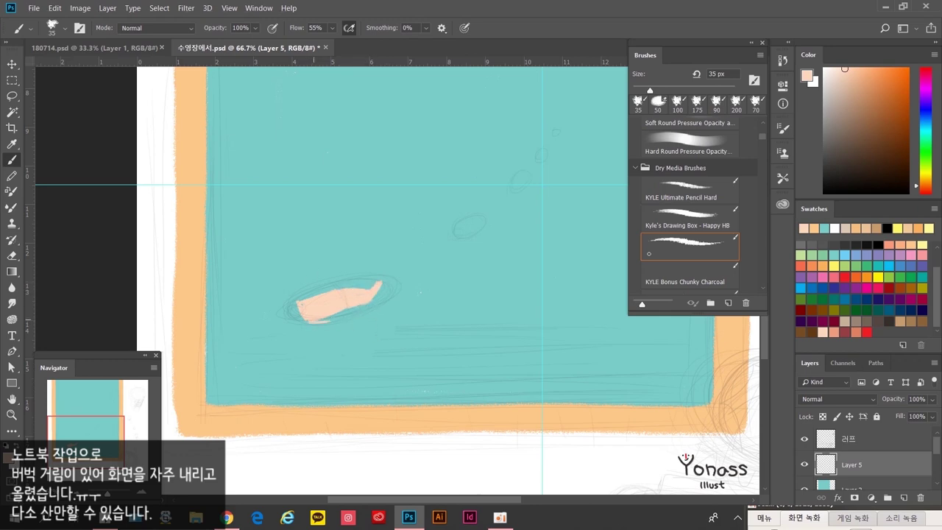
{"action": "left_click_drag", "start_coordinate": [357, 321], "coordinate": [343, 324]}
Step: Undo the swimmer's last foot strokes and repaint the feet and both arms in pale peach
{"action": "key", "text": "ctrl+alt"}
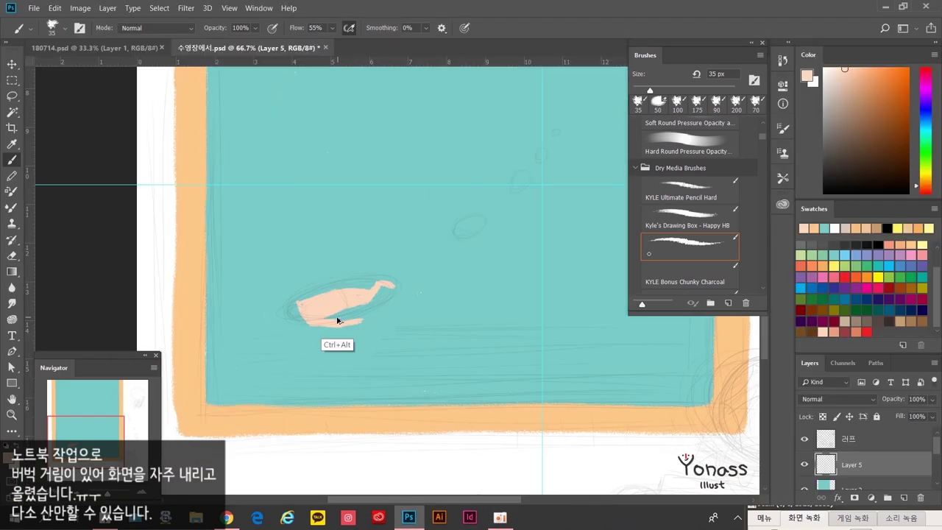
{"action": "key", "text": "ctrl+alt+z"}
{"action": "key", "text": "ctrl+alt+z"}
{"action": "key", "text": "ctrl+alt+z"}
{"action": "key", "text": "ctrl+alt+z"}
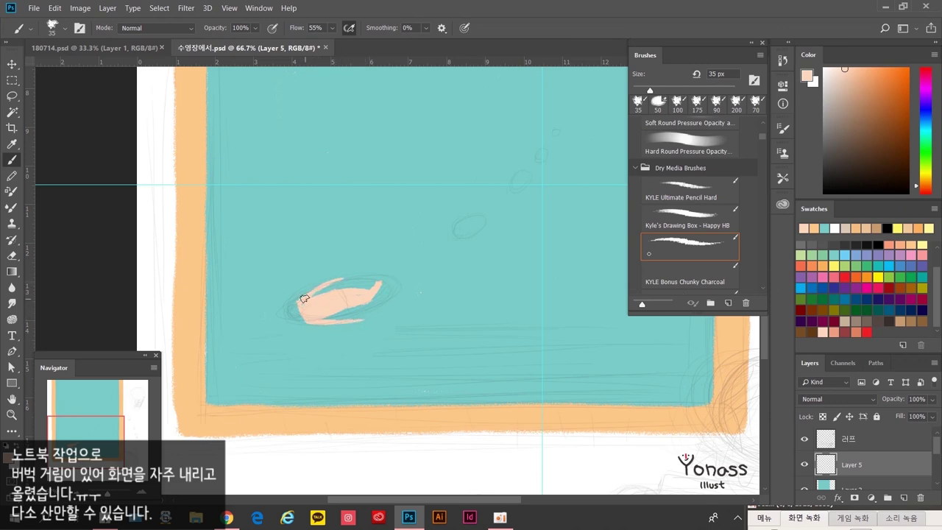
{"action": "mouse_move", "coordinate": [352, 305]}
{"action": "left_mouse_down"}
{"action": "mouse_move", "coordinate": [343, 294]}
{"action": "mouse_move", "coordinate": [450, 288]}
{"action": "left_mouse_up"}
Step: Add a layer above the body and paint the swimmer's bikini top and bottom in red
{"action": "left_click", "coordinate": [855, 331]}
{"action": "key", "text": "ctrl+shift+alt+n"}
{"action": "left_click", "coordinate": [866, 331]}
{"action": "left_click_drag", "start_coordinate": [371, 293], "coordinate": [377, 309]}
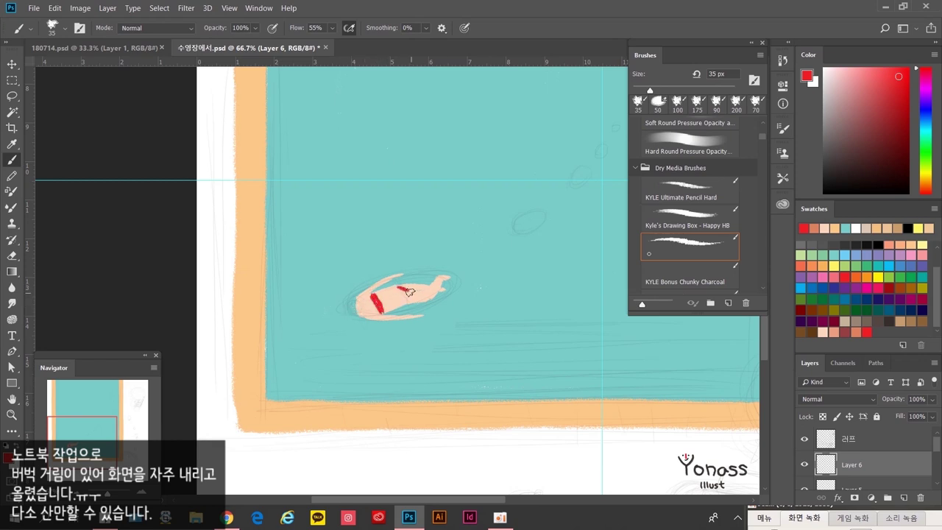
{"action": "left_click_drag", "start_coordinate": [402, 291], "coordinate": [406, 299]}
Step: Paint the swimmer's head and tied hair in dark brown with a smaller brush down to 20 px
{"action": "left_click", "coordinate": [811, 332]}
{"action": "key", "text": "bracketleft"}
{"action": "key", "text": "bracketleft"}
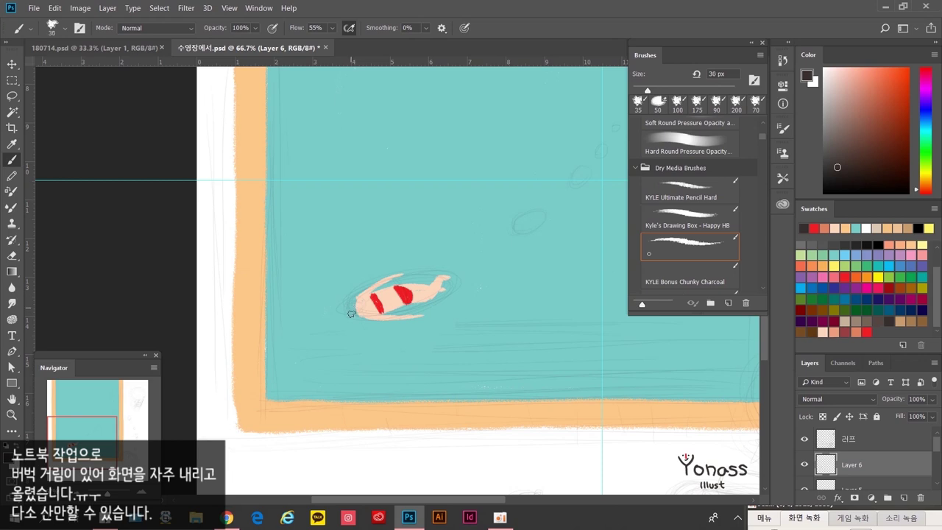
{"action": "left_click_drag", "start_coordinate": [361, 300], "coordinate": [352, 309]}
{"action": "key", "text": "bracketright"}
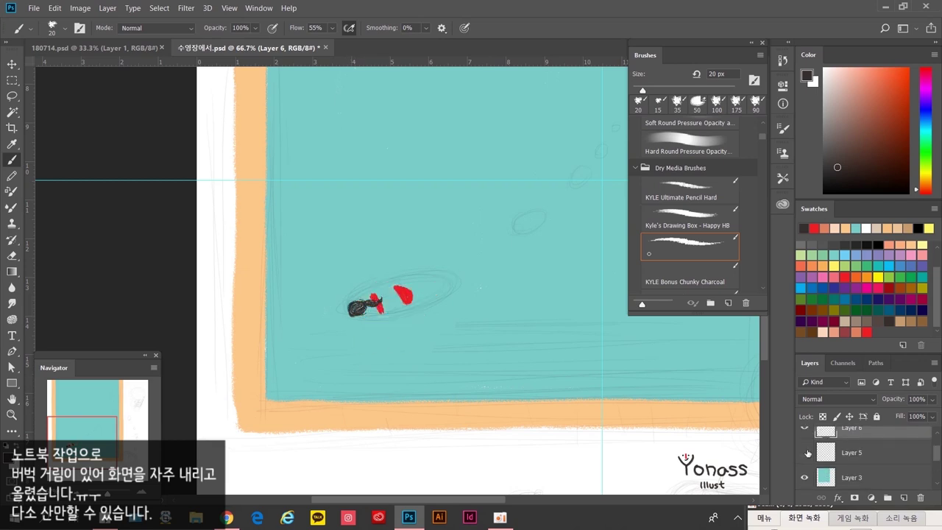
Step: Nudge the swimmer's body layer slightly sideways and refine the arms in the pale skin tone at 20 px
{"action": "key", "text": "v"}
{"action": "left_click_drag", "start_coordinate": [394, 305], "coordinate": [401, 306]}
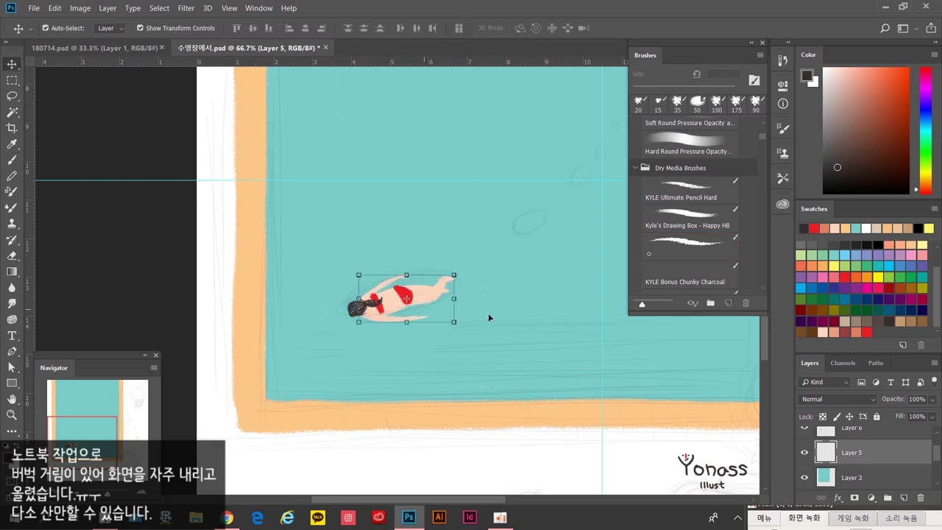
{"action": "left_click", "coordinate": [844, 231]}
{"action": "key", "text": "b"}
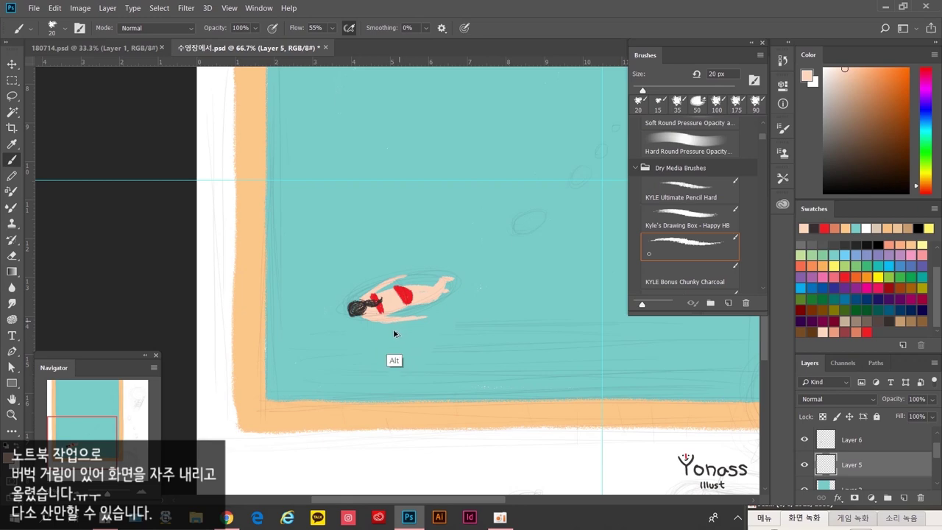
{"action": "left_click_drag", "start_coordinate": [392, 343], "coordinate": [402, 350]}
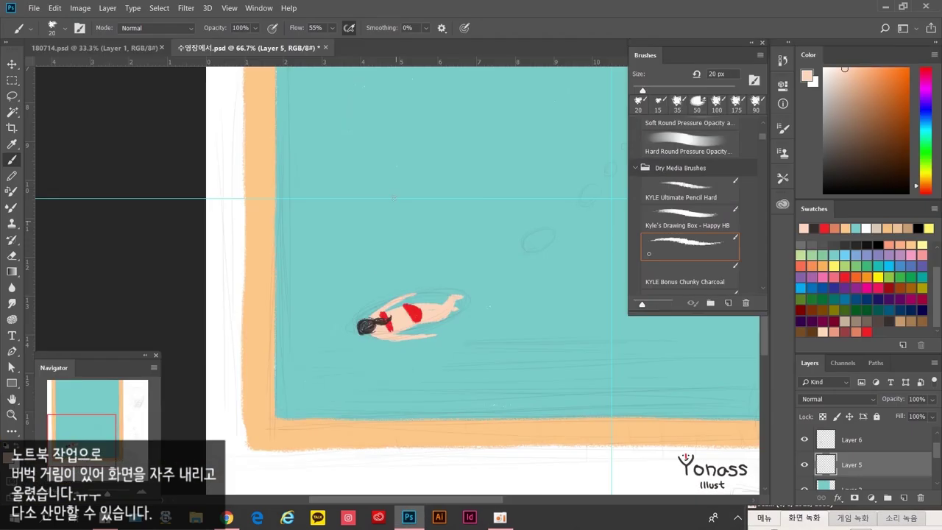
{"action": "left_click_drag", "start_coordinate": [384, 349], "coordinate": [370, 318]}
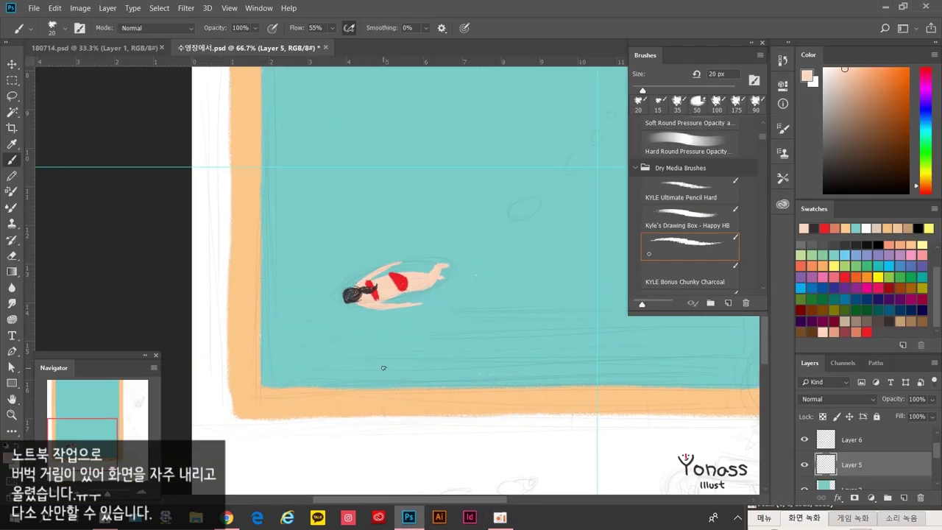
{"action": "left_click", "coordinate": [358, 309]}
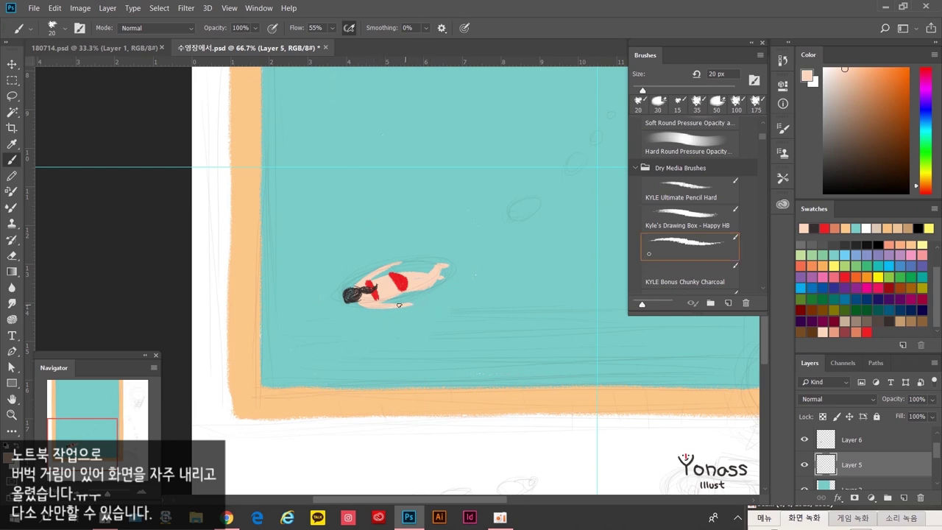
Step: Switch to Layer 6 and paint a salmon shading line between the swimmer's legs
{"action": "left_click", "coordinate": [377, 274], "text": "alt"}
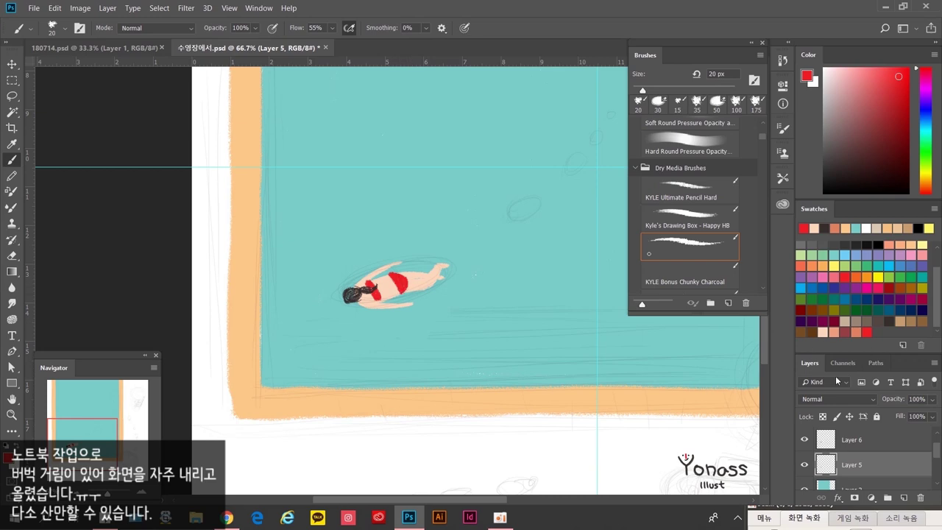
{"action": "left_click", "coordinate": [824, 439]}
{"action": "left_click", "coordinate": [414, 282], "text": "alt"}
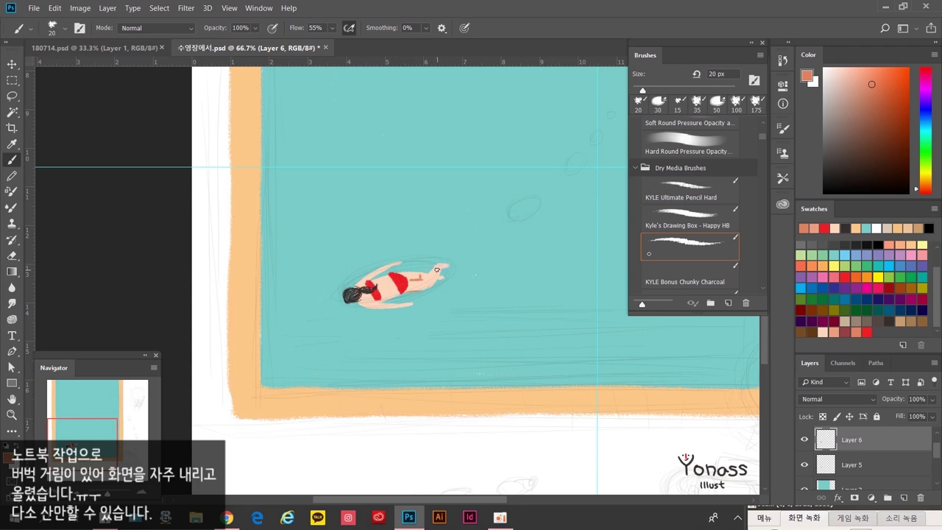
Step: On Layer 5, paint four yellow ovals of decreasing size over the diagonal sketch marks beyond the swimmer's feet
{"action": "scroll", "coordinate": [447, 278], "scroll_direction": "up", "scroll_amount": 3}
{"action": "scroll", "coordinate": [447, 278], "scroll_direction": "right", "scroll_amount": 2}
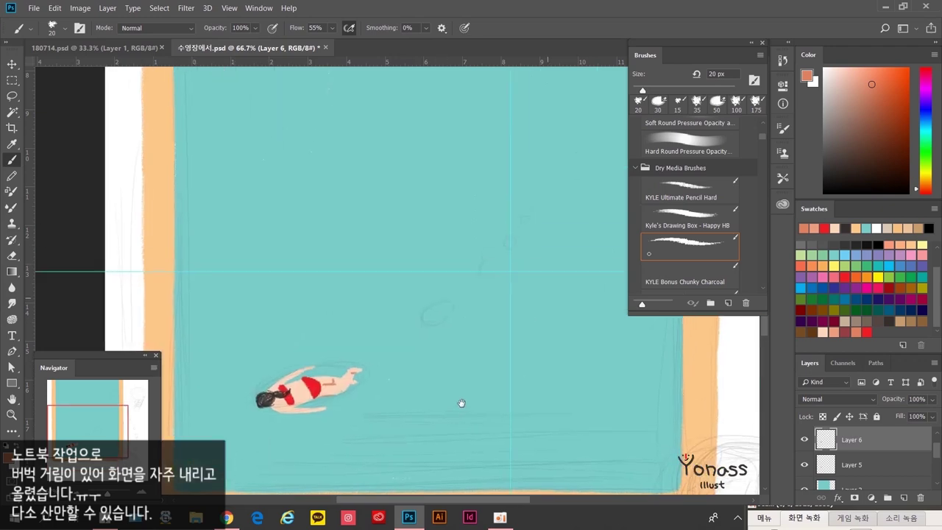
{"action": "left_click", "coordinate": [804, 465]}
{"action": "left_click", "coordinate": [804, 465]}
{"action": "left_click", "coordinate": [852, 465]}
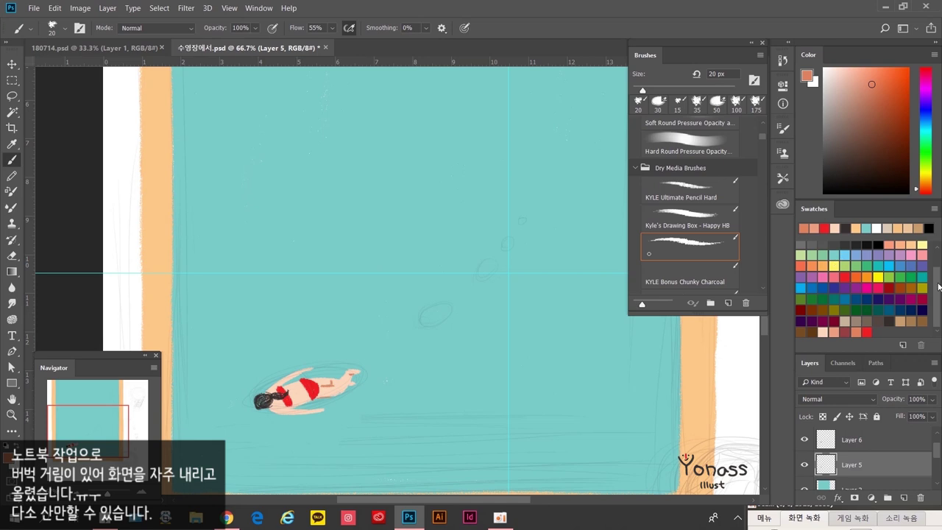
{"action": "scroll", "coordinate": [940, 283], "scroll_direction": "up", "scroll_amount": 1}
{"action": "left_click", "coordinate": [856, 248]}
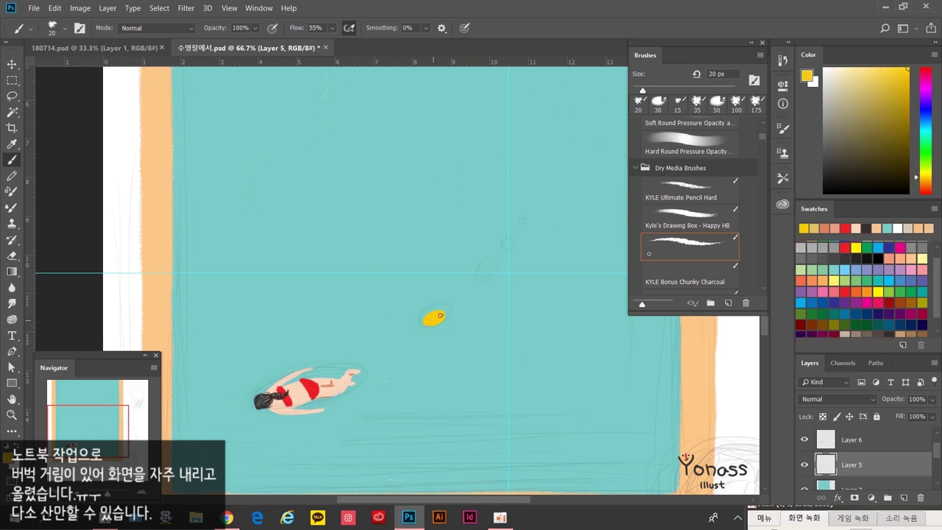
{"action": "scroll", "coordinate": [428, 320], "scroll_direction": "up", "scroll_amount": 1}
{"action": "scroll", "coordinate": [425, 324], "scroll_direction": "right", "scroll_amount": 1}
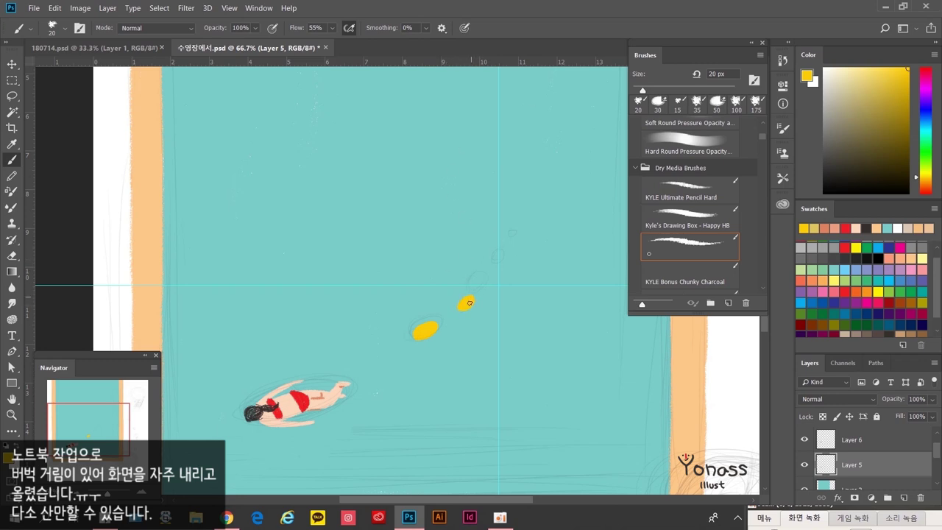
{"action": "scroll", "coordinate": [505, 260], "scroll_direction": "down", "scroll_amount": 3}
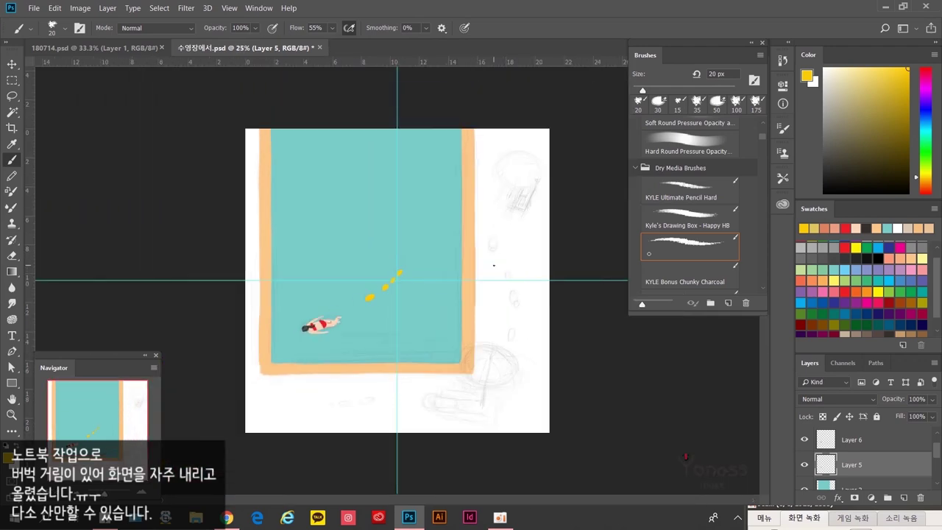
{"action": "scroll", "coordinate": [410, 261], "scroll_direction": "up", "scroll_amount": 2}
{"action": "left_click_drag", "start_coordinate": [410, 261], "coordinate": [346, 213]}
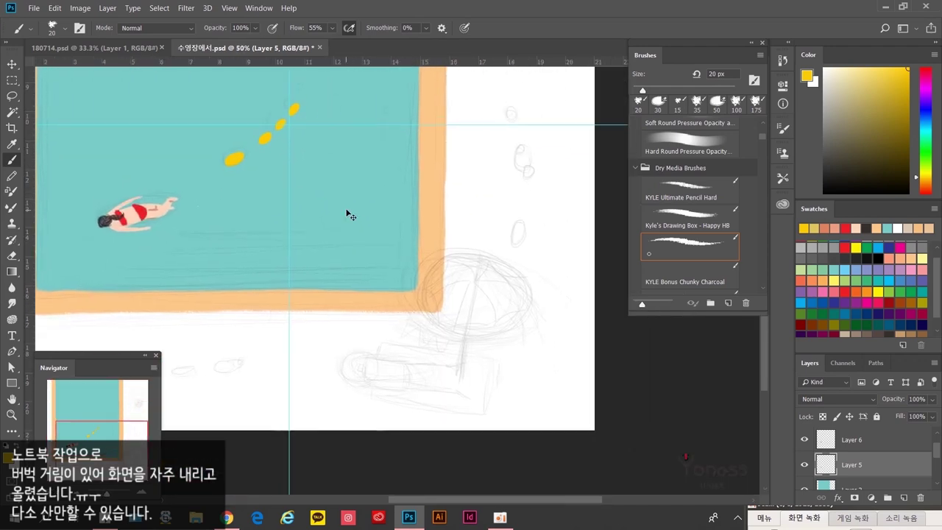
Step: Rename Layer 5 to "피부"
{"action": "scroll", "coordinate": [349, 213], "scroll_direction": "up", "scroll_amount": 2}
{"action": "scroll", "coordinate": [349, 212], "scroll_direction": "down", "scroll_amount": 1}
{"action": "left_click", "coordinate": [805, 465]}
{"action": "double_click", "coordinate": [852, 464]}
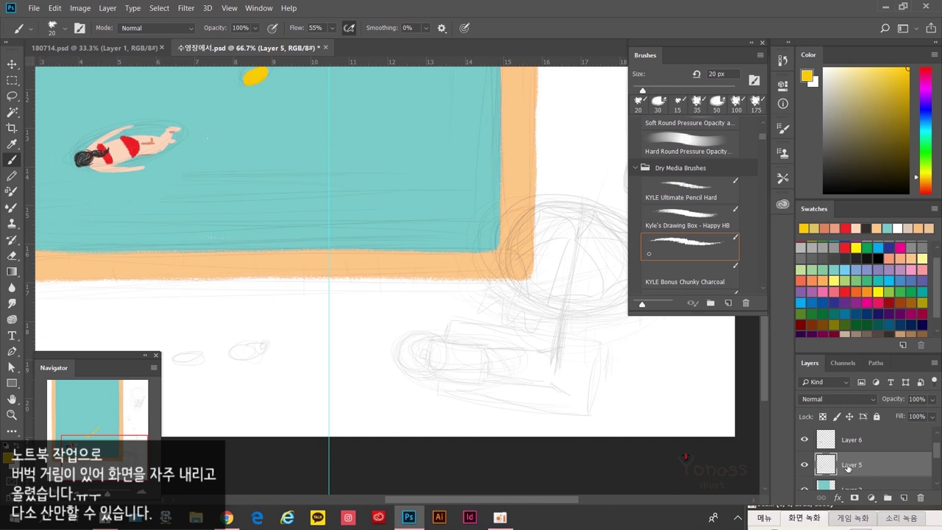
{"action": "type", "text": "피부"}
{"action": "key", "text": "Return"}
Step: Choose a tan skin tone and paint the sunbather's torso over the sketch below the pool at 20 px
{"action": "scroll", "coordinate": [934, 320], "scroll_direction": "down", "scroll_amount": 2}
{"action": "left_click", "coordinate": [916, 322]}
{"action": "left_click", "coordinate": [905, 322]}
{"action": "left_click", "coordinate": [822, 331]}
{"action": "left_click_drag", "start_coordinate": [461, 360], "coordinate": [464, 376]}
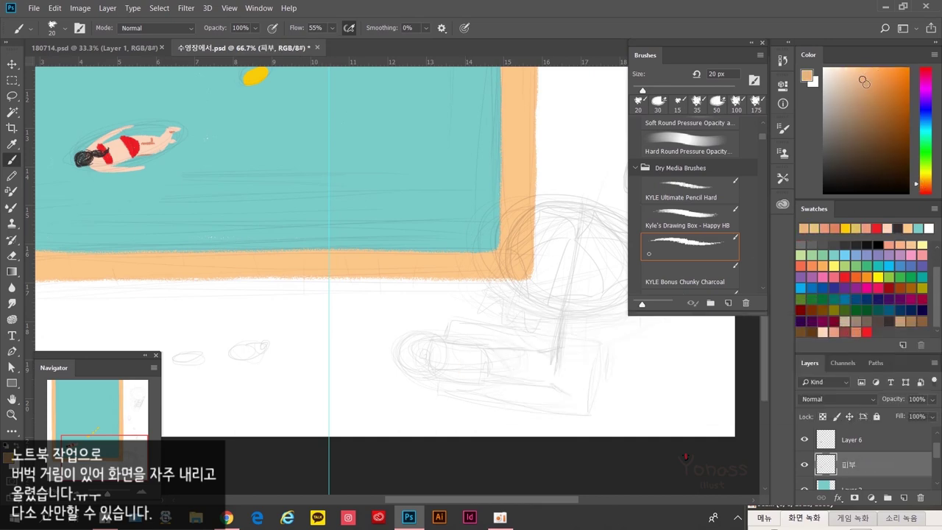
{"action": "scroll", "coordinate": [469, 378], "scroll_direction": "down", "scroll_amount": 1}
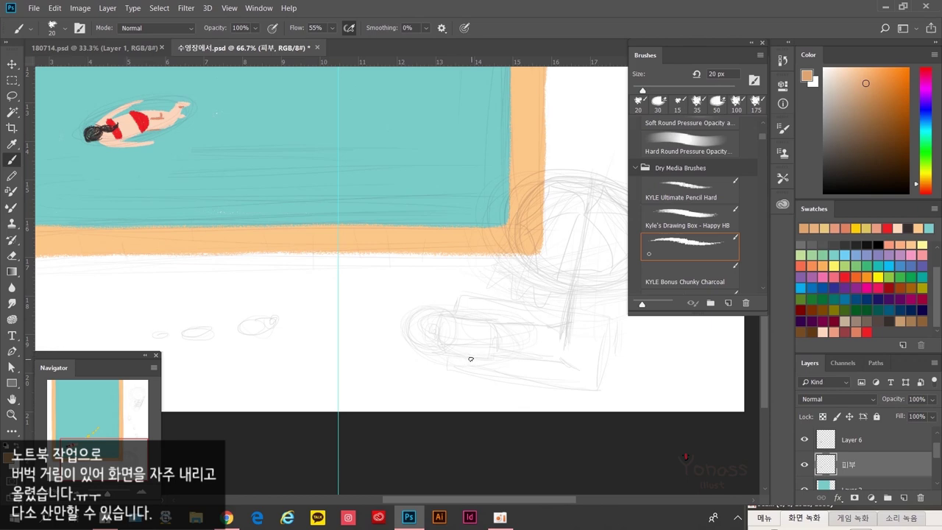
{"action": "left_click_drag", "start_coordinate": [465, 347], "coordinate": [462, 276]}
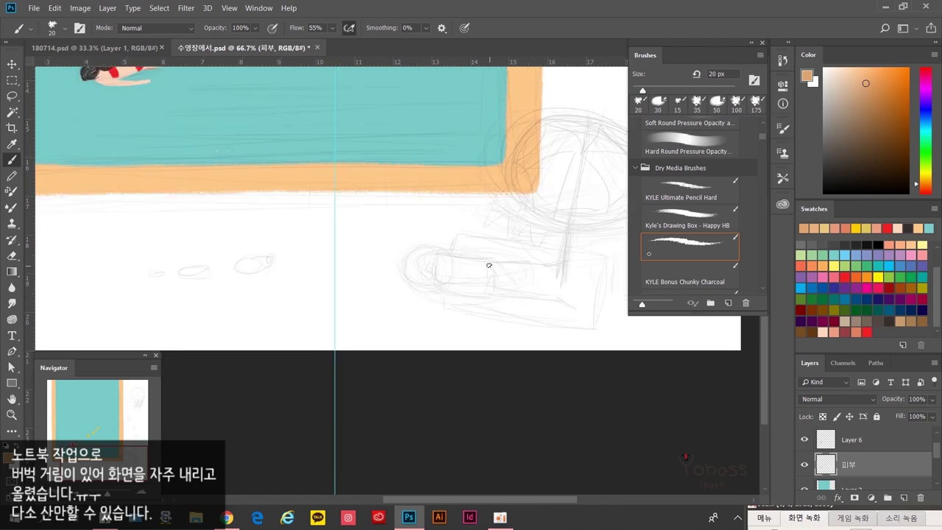
{"action": "scroll", "coordinate": [489, 266], "scroll_direction": "up", "scroll_amount": 1}
{"action": "left_click_drag", "start_coordinate": [484, 308], "coordinate": [513, 315]}
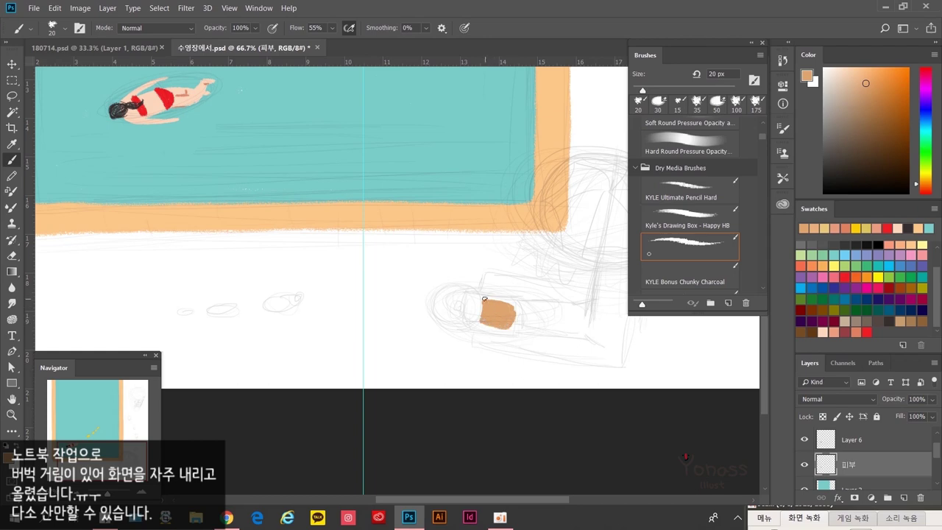
Step: Paint the sunbather's bent arms and two outstretched legs in the same tan on the 피부 layer
{"action": "left_click_drag", "start_coordinate": [511, 320], "coordinate": [467, 311]}
{"action": "left_click_drag", "start_coordinate": [473, 300], "coordinate": [487, 302]}
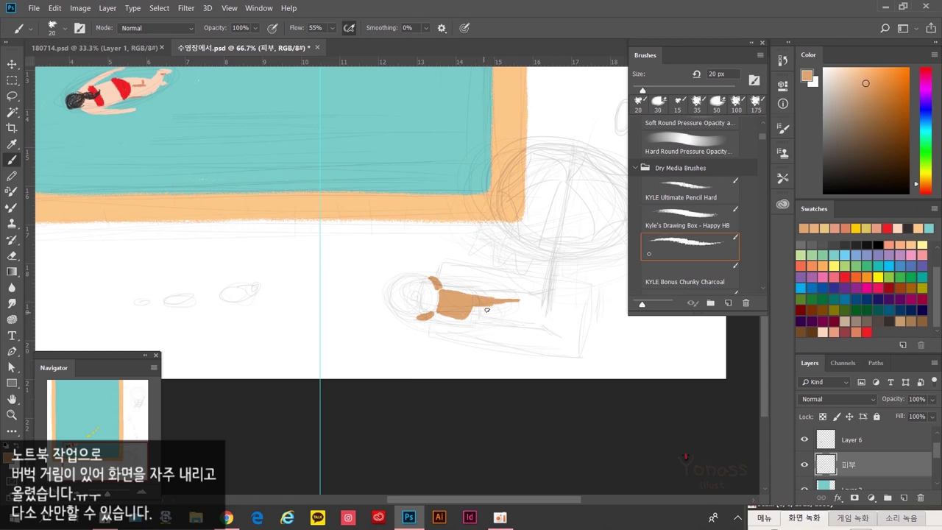
{"action": "mouse_move", "coordinate": [524, 295]}
{"action": "left_mouse_down"}
{"action": "mouse_move", "coordinate": [535, 274]}
{"action": "mouse_move", "coordinate": [474, 292]}
{"action": "left_mouse_up"}
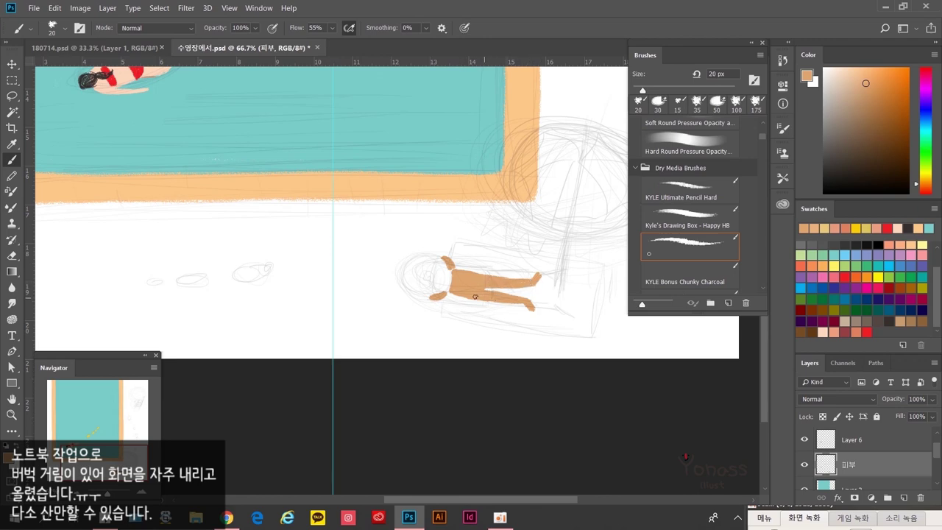
{"action": "mouse_move", "coordinate": [483, 292]}
{"action": "left_mouse_down"}
{"action": "mouse_move", "coordinate": [497, 313]}
{"action": "mouse_move", "coordinate": [534, 331]}
{"action": "mouse_move", "coordinate": [503, 318]}
{"action": "mouse_move", "coordinate": [536, 318]}
{"action": "left_mouse_up"}
Step: Switch to Layer 6, choose dark blue and paint the sunbather's bikini bottom and tied top
{"action": "key", "text": "alt+bracketright"}
{"action": "left_click", "coordinate": [858, 297]}
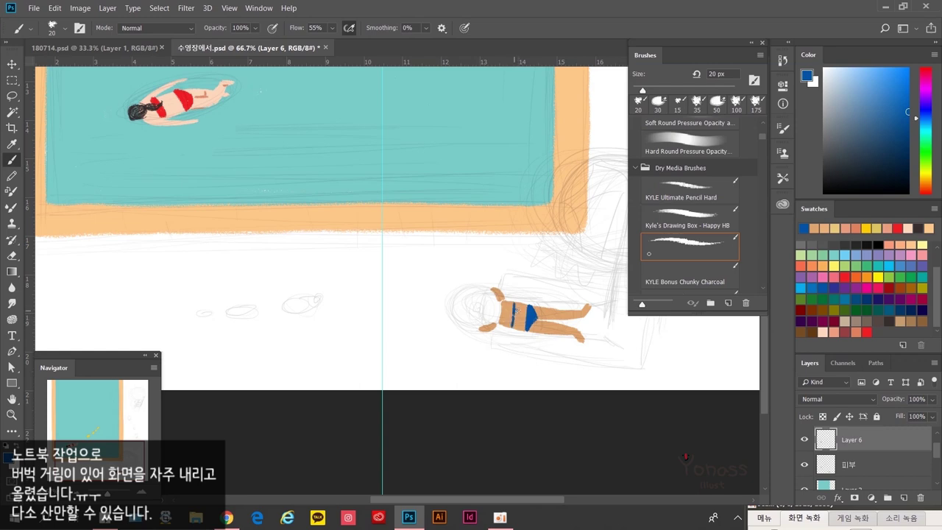
{"action": "scroll", "coordinate": [530, 327], "scroll_direction": "up", "scroll_amount": 2}
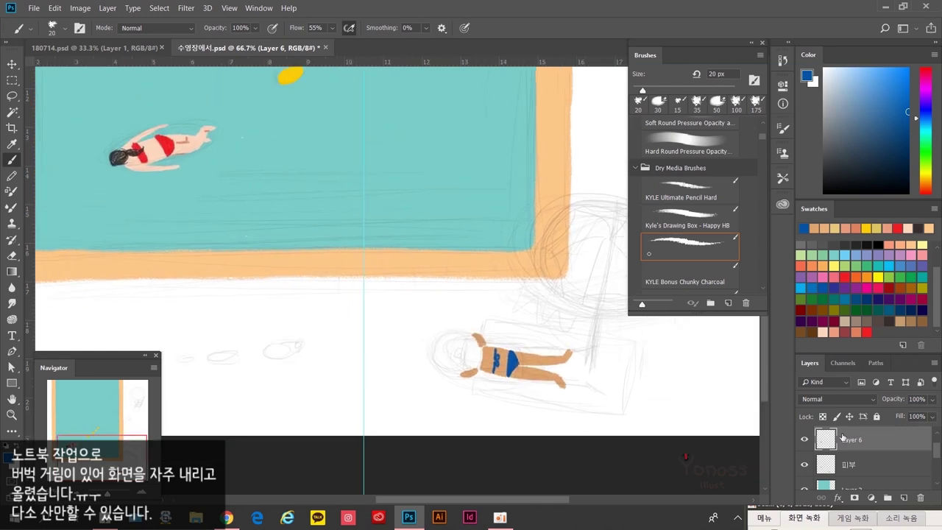
Step: Choose olive yellow and paint a filled round hat over the sunbather's head on Layer 6 with a larger brush
{"action": "scroll", "coordinate": [937, 442], "scroll_direction": "up", "scroll_amount": 1}
{"action": "scroll", "coordinate": [937, 443], "scroll_direction": "down", "scroll_amount": 1}
{"action": "scroll", "coordinate": [587, 385], "scroll_direction": "left", "scroll_amount": 2}
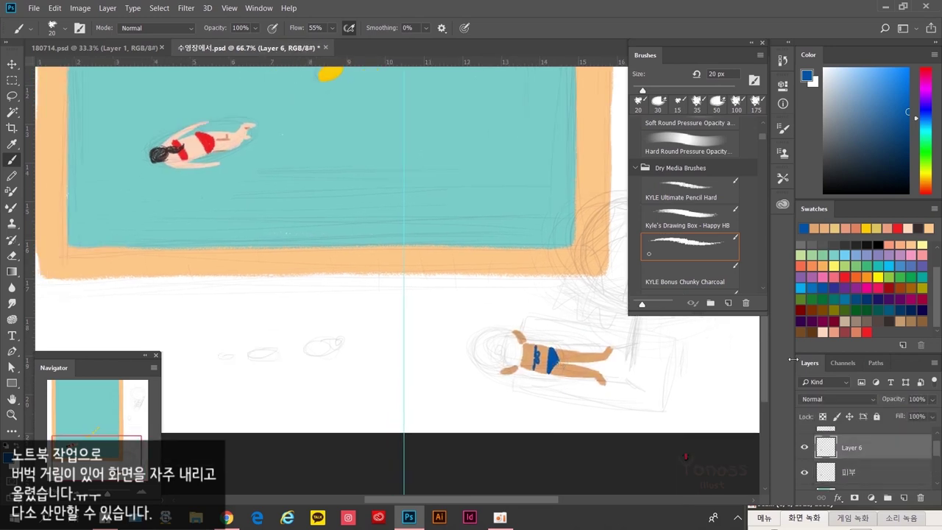
{"action": "scroll", "coordinate": [588, 333], "scroll_direction": "right", "scroll_amount": 2}
{"action": "scroll", "coordinate": [588, 333], "scroll_direction": "up", "scroll_amount": 1}
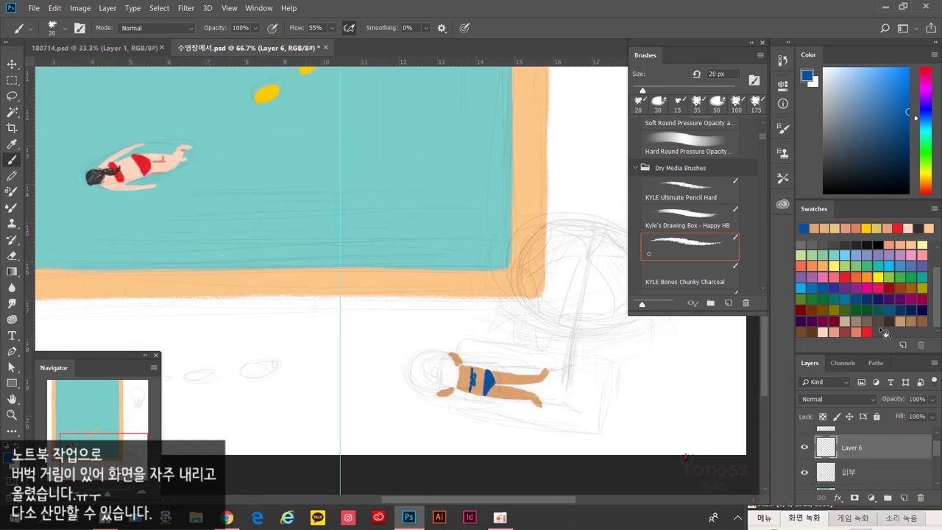
{"action": "left_click", "coordinate": [925, 284]}
{"action": "key", "text": "bracketright"}
{"action": "key", "text": "bracketright"}
{"action": "key", "text": "bracketright"}
{"action": "key", "text": "bracketright"}
{"action": "key", "text": "bracketright"}
{"action": "mouse_move", "coordinate": [439, 368]}
{"action": "left_mouse_down"}
{"action": "mouse_move", "coordinate": [444, 376]}
{"action": "mouse_move", "coordinate": [427, 371]}
{"action": "left_mouse_up"}
Step: On the 피부 layer, sample the sunbather's tan and touch up the arms and torso at 25 px
{"action": "left_click", "coordinate": [847, 472]}
{"action": "left_click", "coordinate": [463, 382], "text": "alt"}
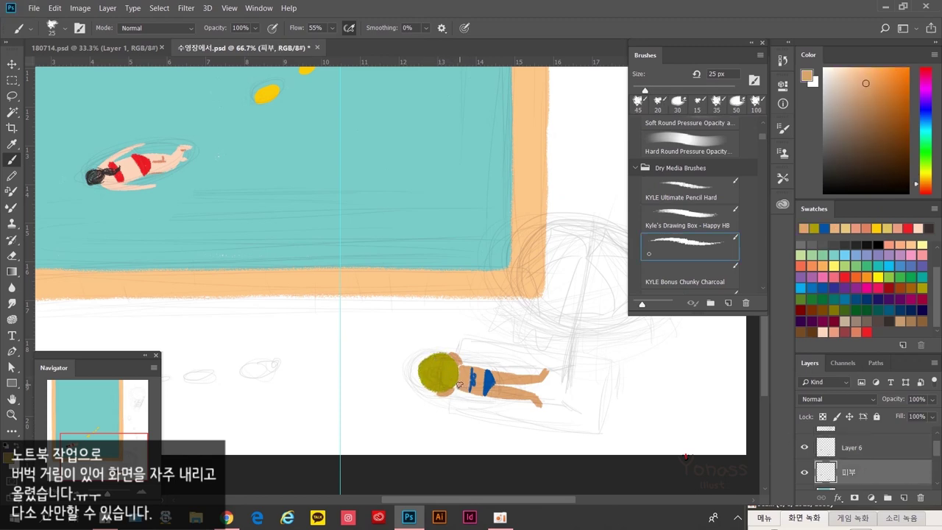
{"action": "key", "text": "bracketleft"}
{"action": "key", "text": "bracketleft"}
{"action": "key", "text": "bracketleft"}
{"action": "key", "text": "bracketleft"}
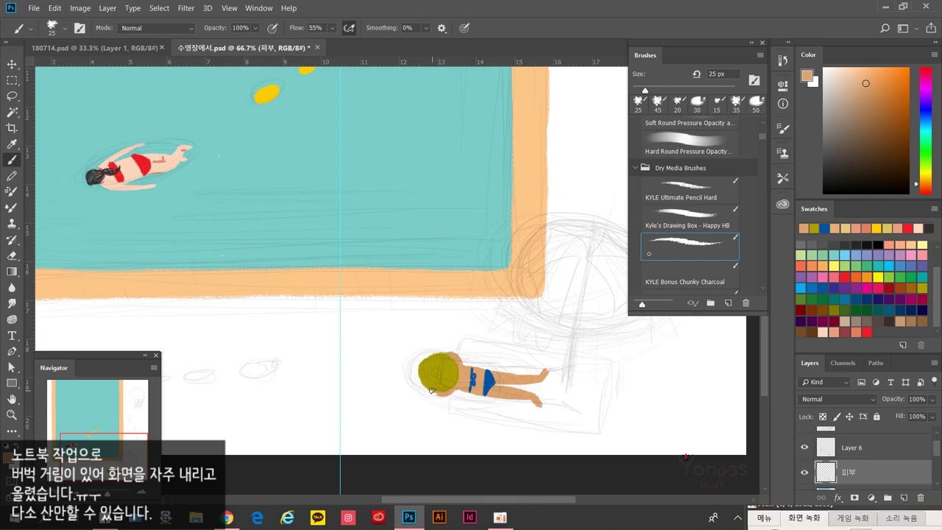
{"action": "left_click_drag", "start_coordinate": [474, 389], "coordinate": [473, 365]}
Step: Add a new layer above Layer 6 and fill the umbrella sketch at the pool's corner with a coral red ellipse
{"action": "left_click", "coordinate": [904, 498]}
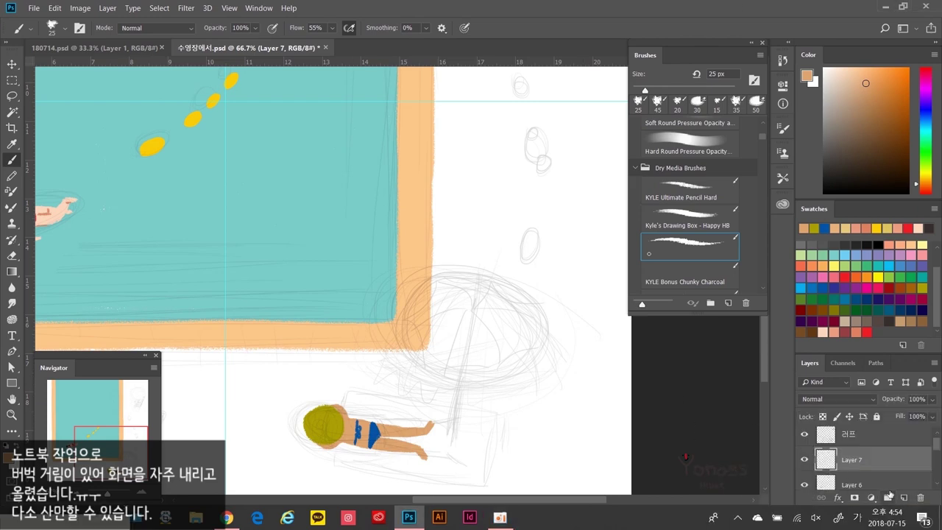
{"action": "left_click_drag", "start_coordinate": [463, 336], "coordinate": [550, 354]}
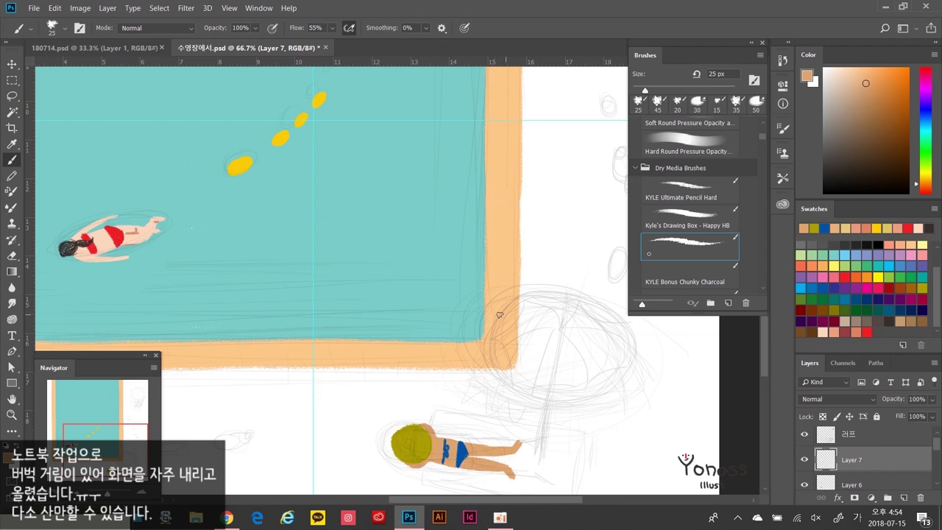
{"action": "scroll", "coordinate": [500, 315], "scroll_direction": "down", "scroll_amount": 3}
{"action": "scroll", "coordinate": [500, 292], "scroll_direction": "up", "scroll_amount": 6}
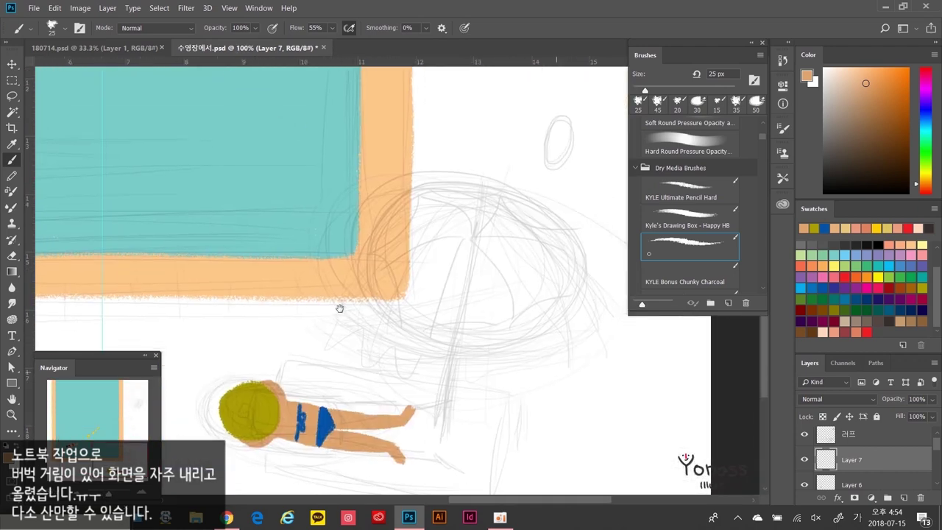
{"action": "left_click_drag", "start_coordinate": [339, 309], "coordinate": [324, 286]}
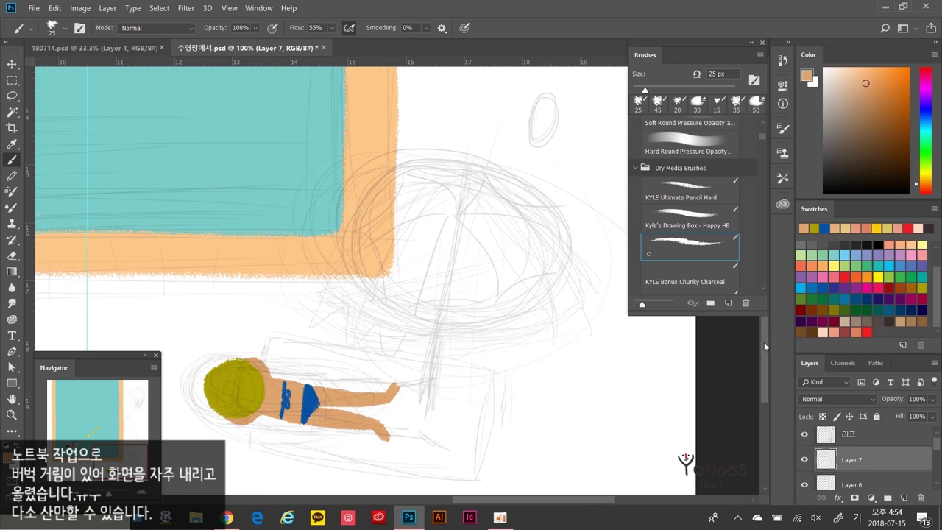
{"action": "left_click", "coordinate": [805, 262]}
{"action": "key", "text": "bracketright"}
{"action": "key", "text": "bracketright"}
{"action": "key", "text": "bracketright"}
{"action": "mouse_move", "coordinate": [441, 221]}
{"action": "left_mouse_down"}
{"action": "mouse_move", "coordinate": [429, 268]}
{"action": "mouse_move", "coordinate": [448, 270]}
{"action": "mouse_move", "coordinate": [361, 250]}
{"action": "mouse_move", "coordinate": [394, 300]}
{"action": "mouse_move", "coordinate": [456, 309]}
{"action": "mouse_move", "coordinate": [375, 211]}
{"action": "mouse_move", "coordinate": [479, 276]}
{"action": "mouse_move", "coordinate": [452, 196]}
{"action": "mouse_move", "coordinate": [401, 191]}
{"action": "mouse_move", "coordinate": [507, 221]}
{"action": "mouse_move", "coordinate": [375, 218]}
{"action": "left_mouse_up"}
{"action": "key", "text": "bracketleft"}
{"action": "key", "text": "Tab"}
{"action": "key", "text": "Tab"}
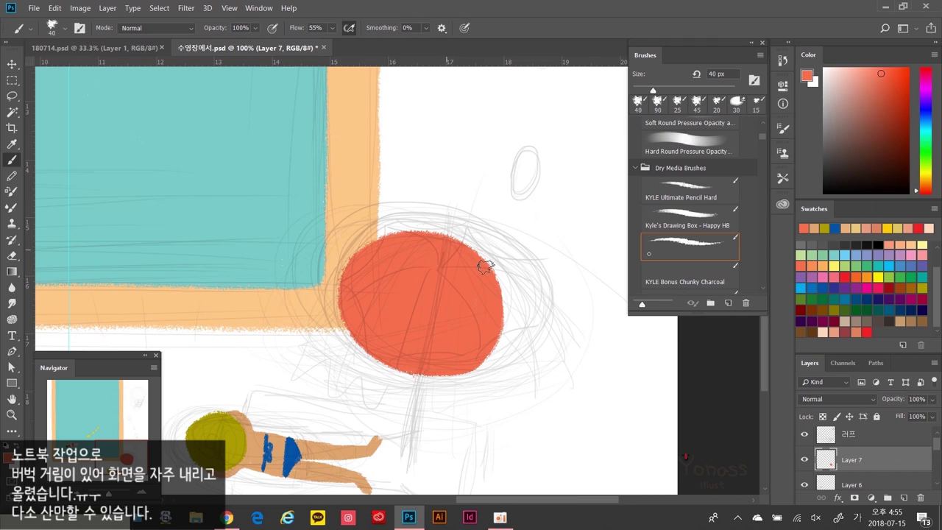
Step: Smooth and round out the coral umbrella's edge with the brush at 20 px
{"action": "key", "text": "bracketleft"}
{"action": "key", "text": "bracketleft"}
{"action": "left_click_drag", "start_coordinate": [352, 322], "coordinate": [340, 269]}
{"action": "left_click_drag", "start_coordinate": [490, 277], "coordinate": [471, 305]}
{"action": "left_click_drag", "start_coordinate": [485, 264], "coordinate": [491, 277]}
{"action": "mouse_move", "coordinate": [487, 232]}
{"action": "left_mouse_down"}
{"action": "mouse_move", "coordinate": [474, 313]}
{"action": "mouse_move", "coordinate": [438, 324]}
{"action": "mouse_move", "coordinate": [485, 274]}
{"action": "left_mouse_up"}
{"action": "left_click_drag", "start_coordinate": [443, 211], "coordinate": [431, 208]}
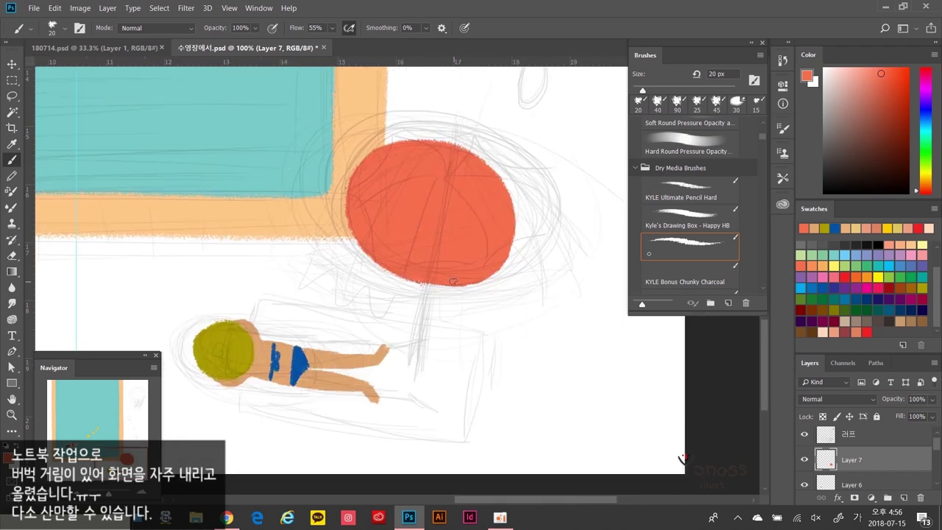
{"action": "left_click_drag", "start_coordinate": [515, 238], "coordinate": [508, 248]}
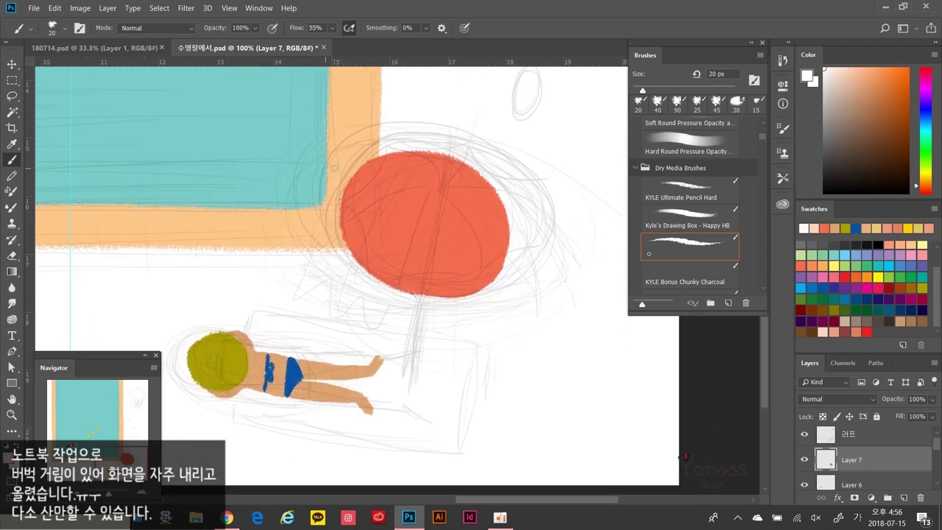
{"action": "mouse_move", "coordinate": [448, 201]}
{"action": "left_mouse_down"}
{"action": "mouse_move", "coordinate": [360, 234]}
{"action": "mouse_move", "coordinate": [373, 239]}
{"action": "mouse_move", "coordinate": [332, 331]}
{"action": "left_mouse_up"}
{"action": "left_click_drag", "start_coordinate": [364, 237], "coordinate": [379, 335]}
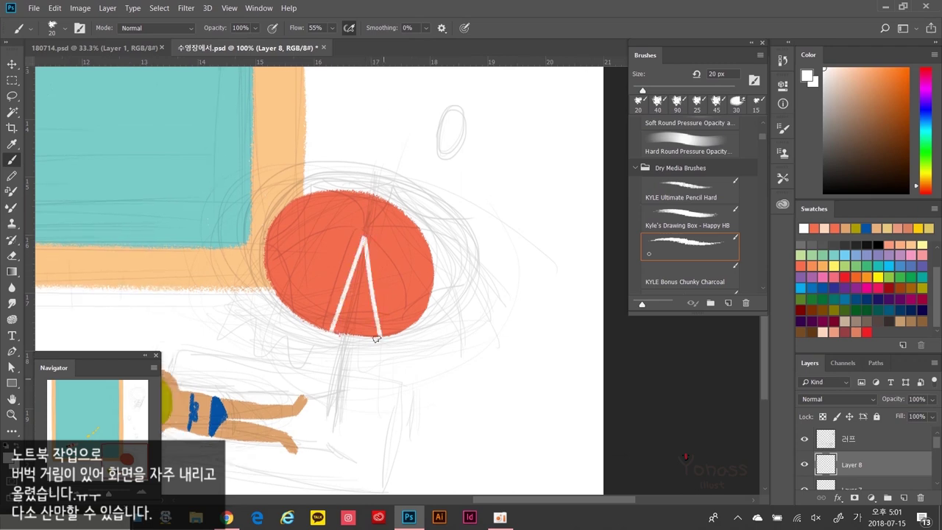
{"action": "left_click_drag", "start_coordinate": [365, 238], "coordinate": [425, 313]}
{"action": "mouse_move", "coordinate": [365, 238]}
{"action": "left_mouse_down"}
{"action": "mouse_move", "coordinate": [432, 259]}
{"action": "mouse_move", "coordinate": [405, 214]}
{"action": "left_mouse_up"}
{"action": "left_click_drag", "start_coordinate": [365, 238], "coordinate": [278, 296]}
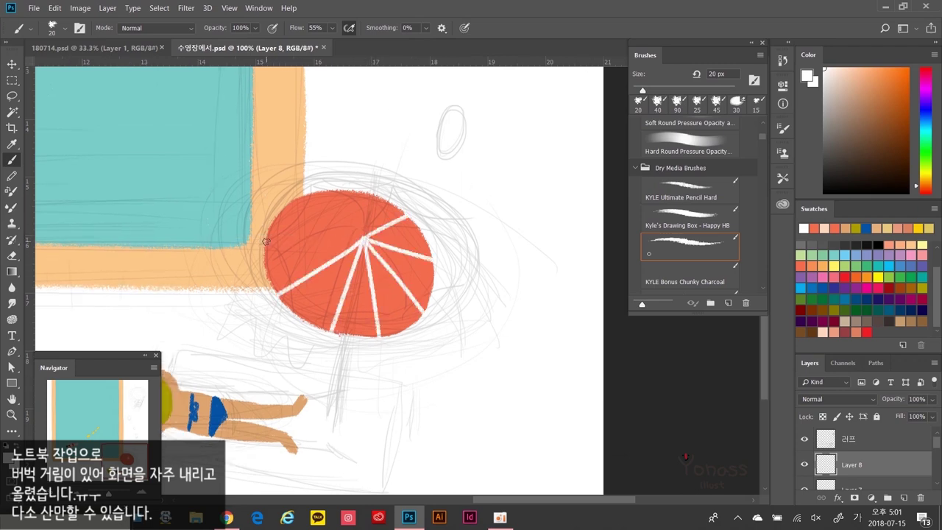
{"action": "key", "text": "ctrl+alt+z"}
{"action": "key", "text": "ctrl+alt+z"}
{"action": "key", "text": "ctrl+alt+z"}
{"action": "key", "text": "ctrl+alt+z"}
{"action": "key", "text": "ctrl+alt+z"}
{"action": "key", "text": "ctrl+alt+z"}
{"action": "key", "text": "ctrl+alt+z"}
{"action": "key", "text": "ctrl+alt+z"}
{"action": "key", "text": "ctrl+alt+z"}
{"action": "key", "text": "ctrl+alt+z"}
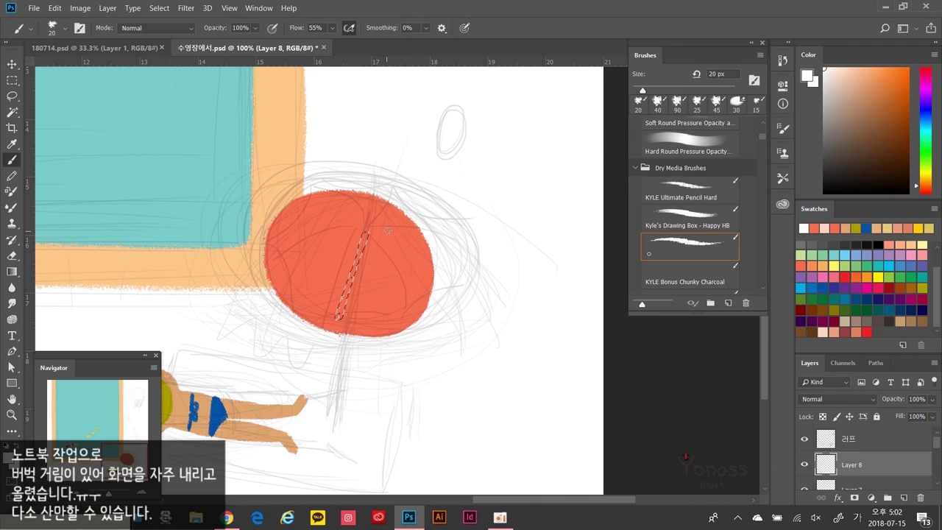
Step: On Layer 8, paint white ribs radiating from the umbrella's centre to its rim inside the canopy selection at 20 px
{"action": "mouse_move", "coordinate": [362, 239]}
{"action": "left_mouse_down"}
{"action": "mouse_move", "coordinate": [333, 333]}
{"action": "mouse_move", "coordinate": [380, 335]}
{"action": "left_mouse_up"}
{"action": "left_click_drag", "start_coordinate": [363, 239], "coordinate": [267, 281]}
{"action": "left_click_drag", "start_coordinate": [363, 239], "coordinate": [189, 237]}
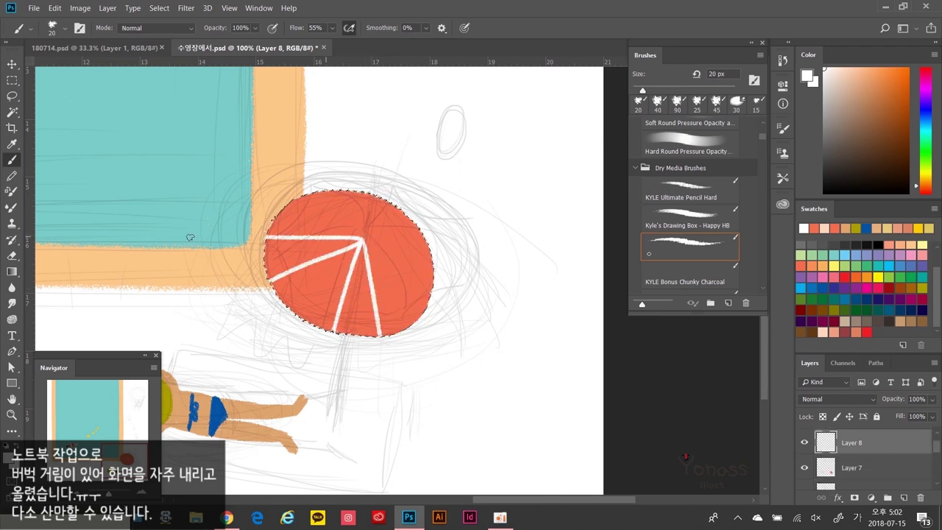
{"action": "left_click_drag", "start_coordinate": [363, 239], "coordinate": [422, 303]}
{"action": "mouse_move", "coordinate": [363, 240]}
{"action": "left_mouse_down"}
{"action": "mouse_move", "coordinate": [430, 260]}
{"action": "mouse_move", "coordinate": [400, 212]}
{"action": "mouse_move", "coordinate": [352, 193]}
{"action": "left_mouse_up"}
{"action": "left_click_drag", "start_coordinate": [362, 239], "coordinate": [288, 199]}
{"action": "mouse_move", "coordinate": [432, 204]}
{"action": "left_mouse_down"}
{"action": "mouse_move", "coordinate": [398, 315]}
{"action": "mouse_move", "coordinate": [489, 156]}
{"action": "left_mouse_up"}
Step: Switch to Layer 7, sample the coral and reshape the umbrella's lower rim into points at the rib ends
{"action": "left_click", "coordinate": [380, 287], "text": "ctrl"}
{"action": "left_click", "coordinate": [381, 287], "text": "alt"}
{"action": "mouse_move", "coordinate": [389, 287]}
{"action": "left_mouse_down"}
{"action": "mouse_move", "coordinate": [453, 291]}
{"action": "mouse_move", "coordinate": [435, 297]}
{"action": "mouse_move", "coordinate": [448, 327]}
{"action": "left_mouse_up"}
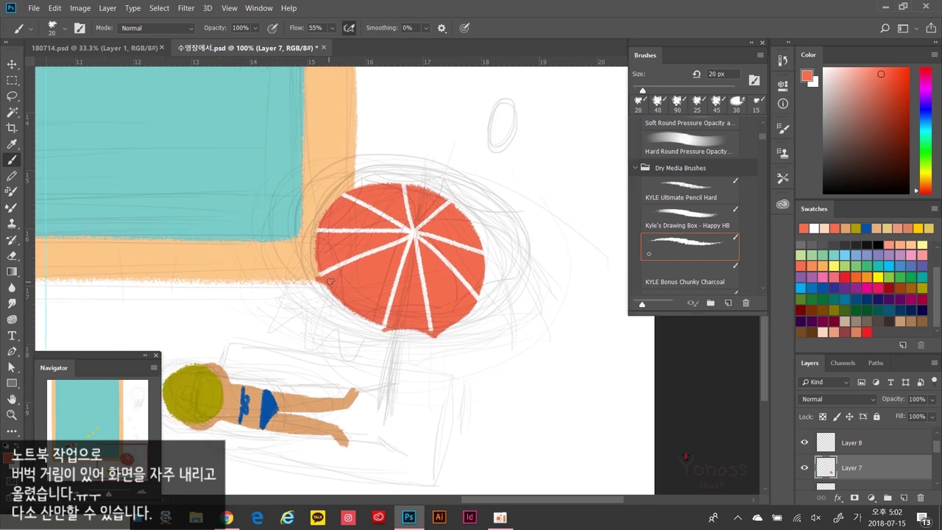
{"action": "mouse_move", "coordinate": [353, 313]}
{"action": "left_mouse_down"}
{"action": "mouse_move", "coordinate": [315, 289]}
{"action": "mouse_move", "coordinate": [396, 335]}
{"action": "mouse_move", "coordinate": [345, 233]}
{"action": "mouse_move", "coordinate": [354, 193]}
{"action": "mouse_move", "coordinate": [416, 184]}
{"action": "mouse_move", "coordinate": [453, 195]}
{"action": "left_mouse_up"}
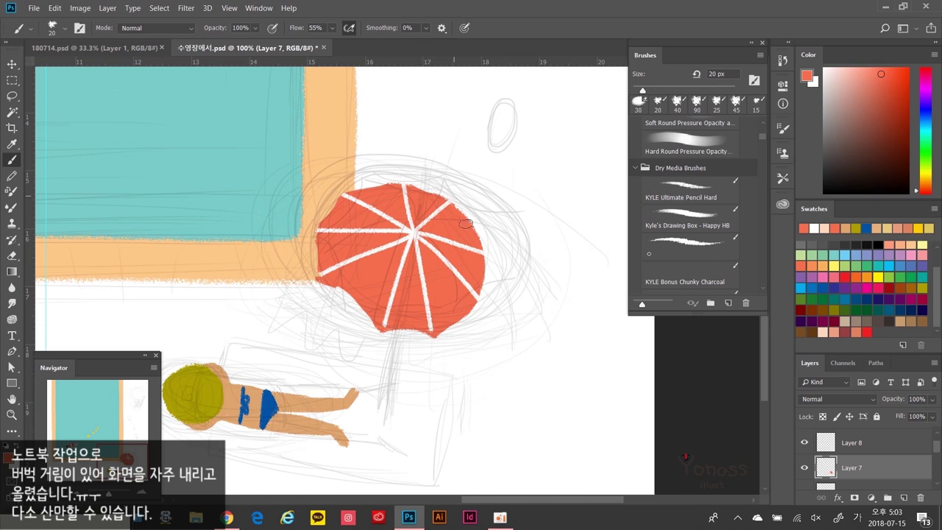
Step: Reshape the remaining sides of the umbrella's rim into curved segments with points at the white ribs
{"action": "left_click_drag", "start_coordinate": [309, 302], "coordinate": [278, 235]}
{"action": "left_click_drag", "start_coordinate": [285, 175], "coordinate": [284, 211]}
{"action": "mouse_move", "coordinate": [315, 121]}
{"action": "left_mouse_down"}
{"action": "mouse_move", "coordinate": [387, 125]}
{"action": "mouse_move", "coordinate": [346, 127]}
{"action": "left_mouse_up"}
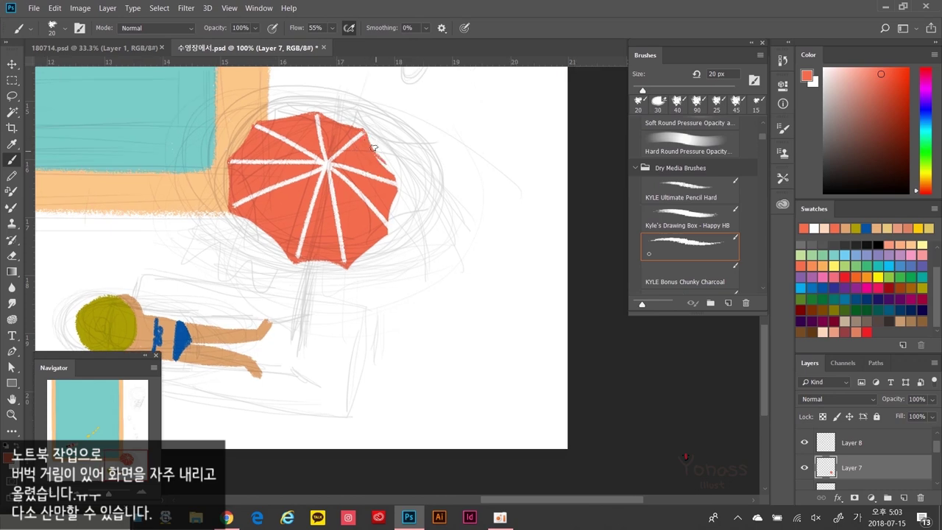
{"action": "left_click", "coordinate": [410, 517]}
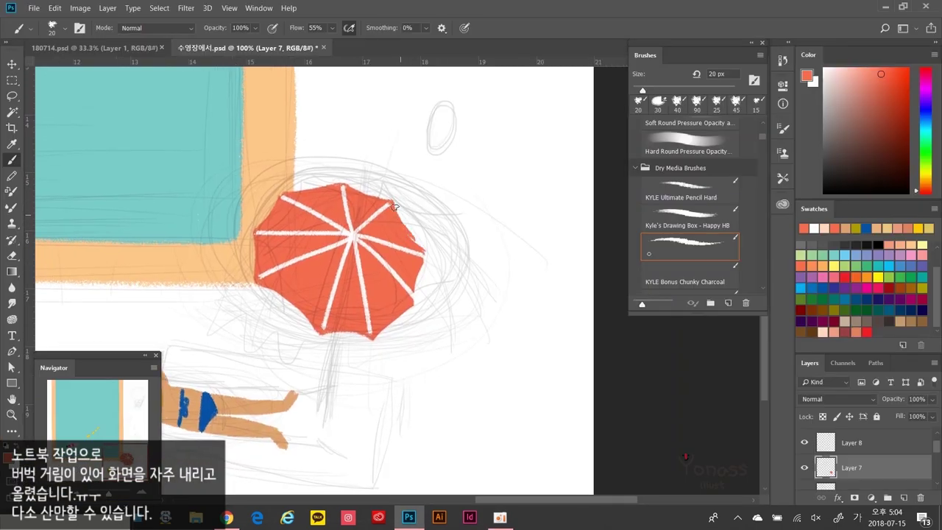
{"action": "mouse_move", "coordinate": [421, 252]}
{"action": "left_mouse_down"}
{"action": "mouse_move", "coordinate": [418, 287]}
{"action": "mouse_move", "coordinate": [424, 257]}
{"action": "mouse_move", "coordinate": [374, 338]}
{"action": "left_mouse_up"}
{"action": "left_click_drag", "start_coordinate": [427, 251], "coordinate": [418, 301]}
Step: On Layer 8, paint the umbrella's light grey pole below the canopy and its tip at the centre at 20 px
{"action": "scroll", "coordinate": [305, 300], "scroll_direction": "up", "scroll_amount": 2}
{"action": "scroll", "coordinate": [305, 300], "scroll_direction": "down", "scroll_amount": 3}
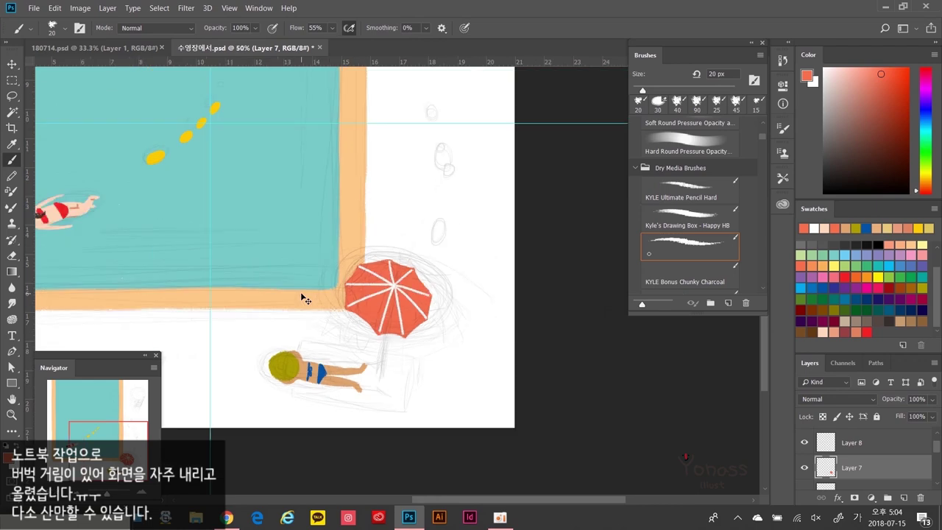
{"action": "scroll", "coordinate": [305, 301], "scroll_direction": "up", "scroll_amount": 5}
{"action": "scroll", "coordinate": [305, 301], "scroll_direction": "down", "scroll_amount": 5}
{"action": "scroll", "coordinate": [382, 148], "scroll_direction": "up", "scroll_amount": 3}
{"action": "scroll", "coordinate": [368, 147], "scroll_direction": "down", "scroll_amount": 3}
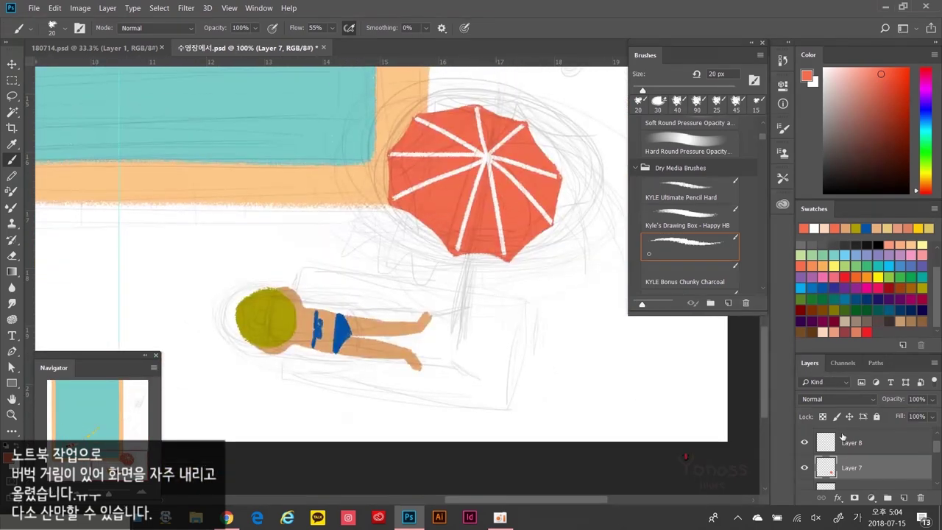
{"action": "scroll", "coordinate": [368, 147], "scroll_direction": "up", "scroll_amount": 1}
{"action": "key", "text": "alt+bracketright"}
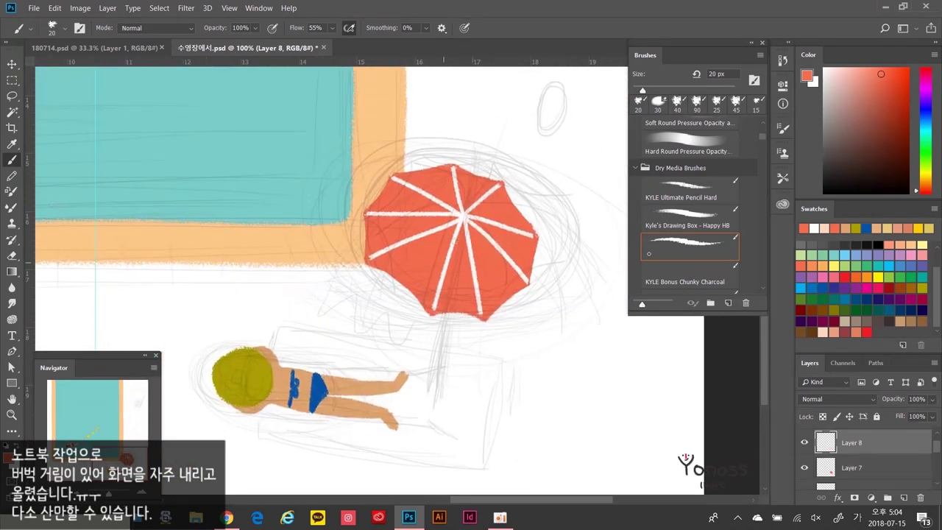
{"action": "scroll", "coordinate": [843, 276], "scroll_direction": "down", "scroll_amount": 2}
{"action": "left_click", "coordinate": [903, 250]}
{"action": "left_click_drag", "start_coordinate": [409, 302], "coordinate": [384, 346]}
{"action": "scroll", "coordinate": [448, 245], "scroll_direction": "up", "scroll_amount": 1}
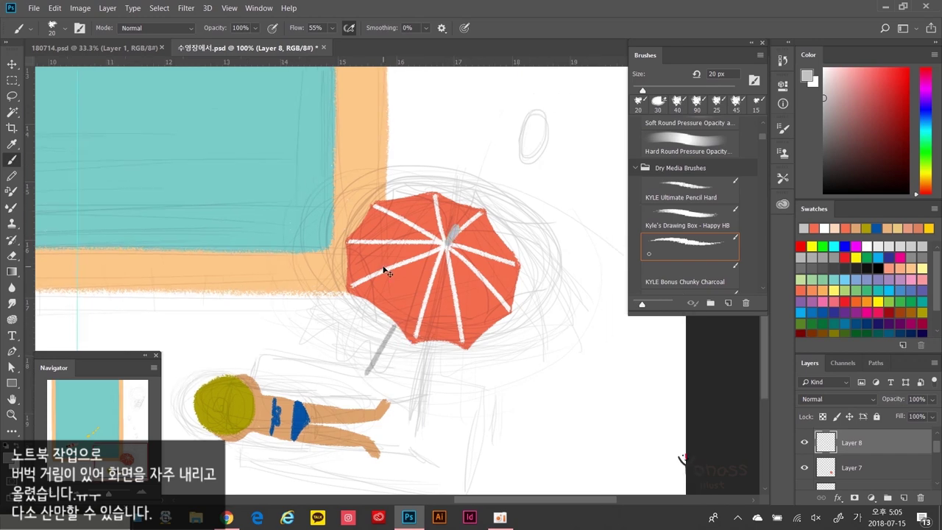
Step: Make Layer 7, which holds the coral umbrella canopy, the active layer
{"action": "scroll", "coordinate": [385, 271], "scroll_direction": "down", "scroll_amount": 4}
{"action": "scroll", "coordinate": [492, 242], "scroll_direction": "up", "scroll_amount": 3}
{"action": "left_click_drag", "start_coordinate": [492, 242], "coordinate": [397, 419]}
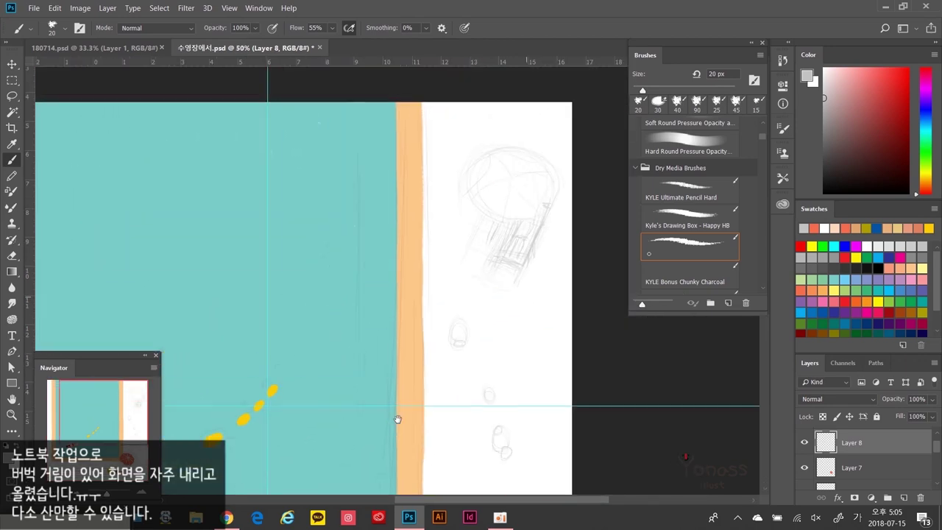
{"action": "scroll", "coordinate": [323, 297], "scroll_direction": "up", "scroll_amount": 1}
{"action": "scroll", "coordinate": [600, 263], "scroll_direction": "down", "scroll_amount": 3}
{"action": "scroll", "coordinate": [515, 382], "scroll_direction": "up", "scroll_amount": 1}
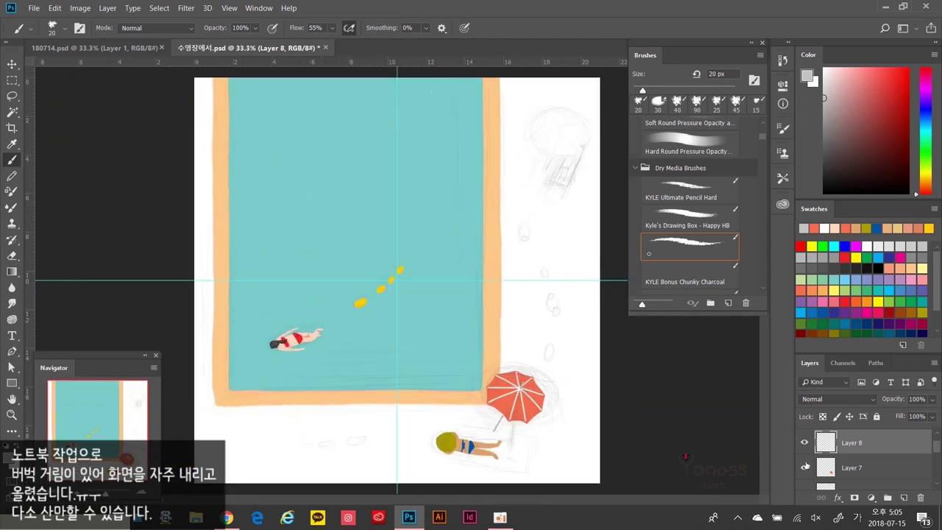
{"action": "right_click", "coordinate": [487, 372], "text": "ctrl"}
{"action": "left_click", "coordinate": [511, 379]}
{"action": "scroll", "coordinate": [534, 293], "scroll_direction": "up", "scroll_amount": 2}
{"action": "left_click_drag", "start_coordinate": [534, 293], "coordinate": [350, 483]}
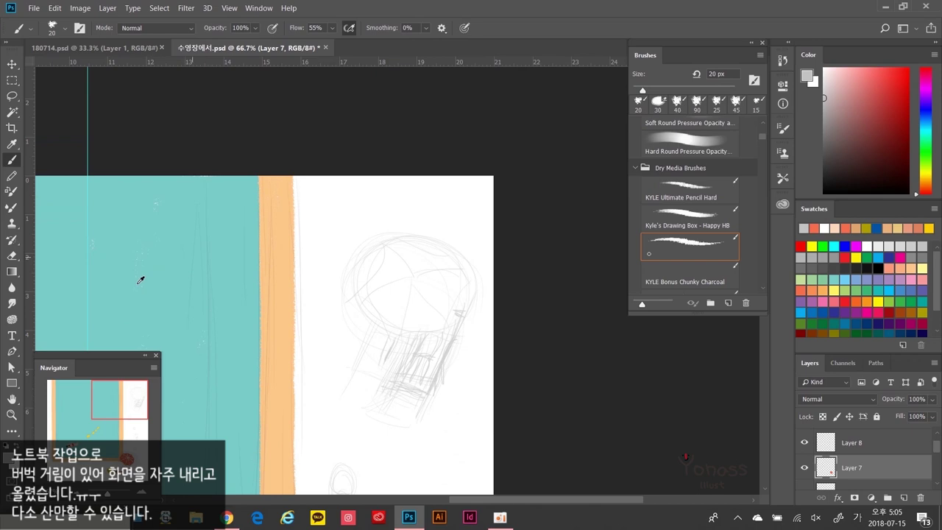
{"action": "key", "text": "super+Down"}
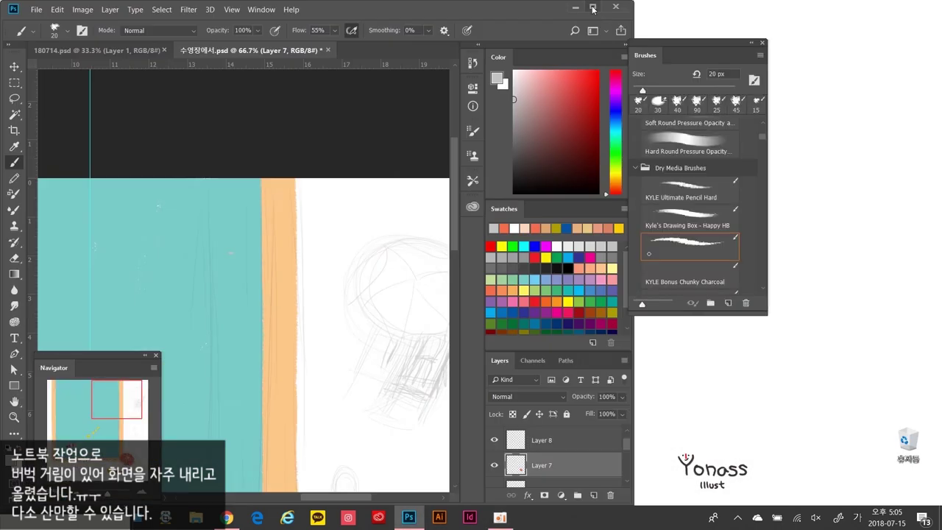
{"action": "key", "text": "super+Up"}
{"action": "left_click", "coordinate": [409, 517]}
{"action": "left_click", "coordinate": [409, 517]}
Step: On Layer 7, paint a solid dark teal oval canopy over the sketched umbrella beside the pool's upper end, using a 40 px brush
{"action": "left_click", "coordinate": [254, 221], "text": "alt"}
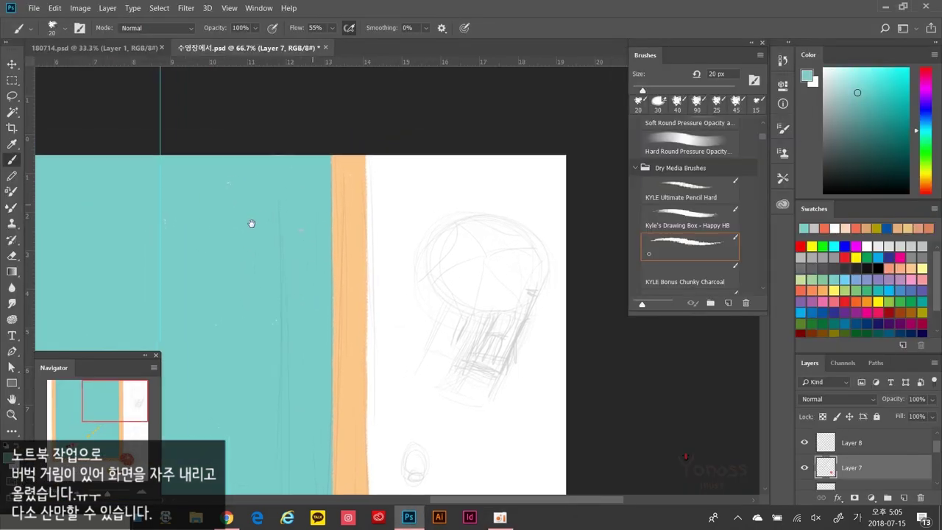
{"action": "mouse_move", "coordinate": [492, 267]}
{"action": "left_mouse_down"}
{"action": "mouse_move", "coordinate": [480, 207]}
{"action": "mouse_move", "coordinate": [450, 190]}
{"action": "mouse_move", "coordinate": [493, 213]}
{"action": "mouse_move", "coordinate": [534, 98]}
{"action": "mouse_move", "coordinate": [465, 217]}
{"action": "mouse_move", "coordinate": [458, 178]}
{"action": "mouse_move", "coordinate": [441, 221]}
{"action": "mouse_move", "coordinate": [489, 191]}
{"action": "left_mouse_up"}
{"action": "key", "text": "bracketright"}
{"action": "key", "text": "bracketright"}
{"action": "left_click", "coordinate": [480, 206]}
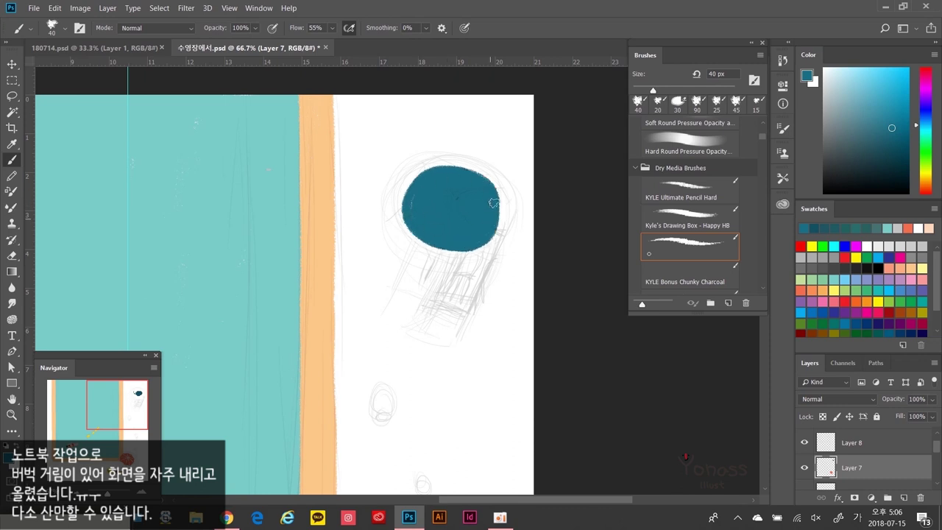
{"action": "mouse_move", "coordinate": [425, 190]}
{"action": "left_mouse_down"}
{"action": "mouse_move", "coordinate": [427, 212]}
{"action": "mouse_move", "coordinate": [402, 201]}
{"action": "mouse_move", "coordinate": [490, 240]}
{"action": "mouse_move", "coordinate": [492, 217]}
{"action": "mouse_move", "coordinate": [408, 221]}
{"action": "mouse_move", "coordinate": [491, 237]}
{"action": "mouse_move", "coordinate": [417, 206]}
{"action": "mouse_move", "coordinate": [412, 235]}
{"action": "left_mouse_up"}
{"action": "left_click_drag", "start_coordinate": [443, 172], "coordinate": [439, 163]}
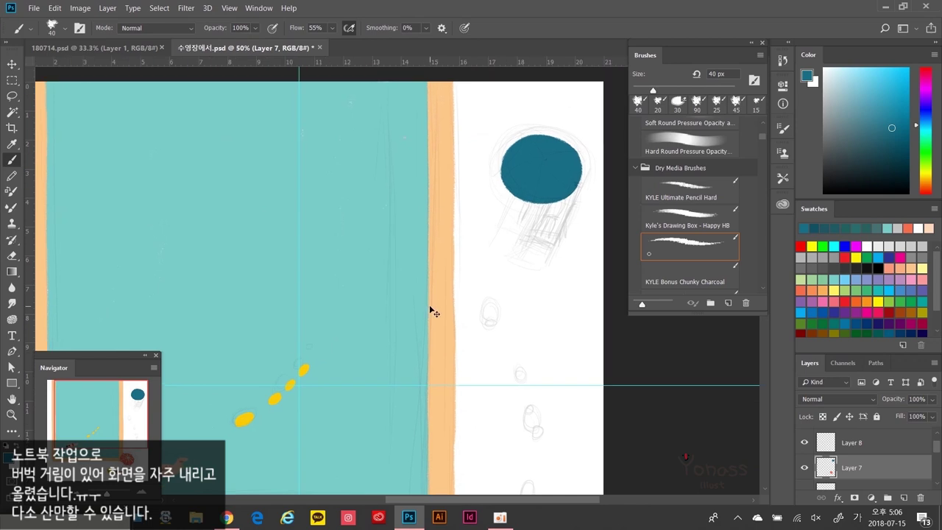
Step: Load the outline of Layer 7's painted canopies as a selection and choose white as the brush colour
{"action": "left_click", "coordinate": [825, 468], "text": "ctrl"}
{"action": "left_click", "coordinate": [902, 245]}
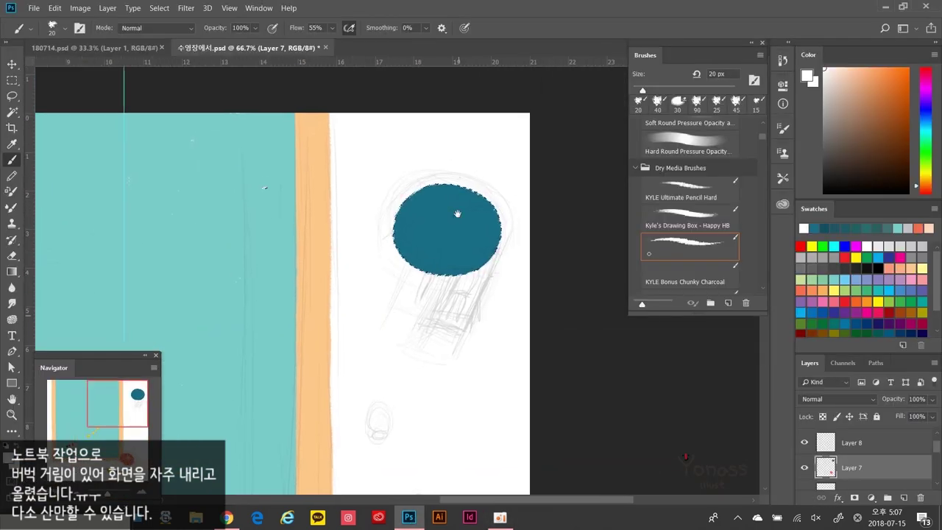
Step: Try painting white ribs across the teal canopy on Layer 7 at 20 px, and undo them
{"action": "mouse_move", "coordinate": [454, 217]}
{"action": "left_mouse_down"}
{"action": "mouse_move", "coordinate": [454, 274]}
{"action": "mouse_move", "coordinate": [414, 272]}
{"action": "left_mouse_up"}
{"action": "mouse_move", "coordinate": [455, 216]}
{"action": "left_mouse_down"}
{"action": "mouse_move", "coordinate": [394, 231]}
{"action": "mouse_move", "coordinate": [483, 266]}
{"action": "mouse_move", "coordinate": [501, 232]}
{"action": "mouse_move", "coordinate": [489, 201]}
{"action": "left_mouse_up"}
{"action": "mouse_move", "coordinate": [454, 216]}
{"action": "left_mouse_down"}
{"action": "mouse_move", "coordinate": [452, 186]}
{"action": "mouse_move", "coordinate": [417, 193]}
{"action": "left_mouse_up"}
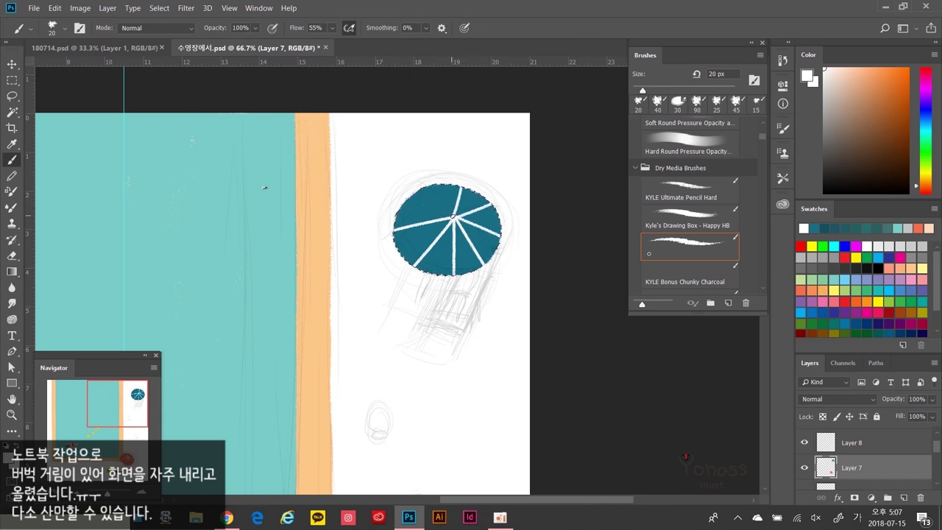
{"action": "left_click_drag", "start_coordinate": [450, 243], "coordinate": [444, 220]}
{"action": "key", "text": "ctrl+d"}
{"action": "left_click_drag", "start_coordinate": [761, 397], "coordinate": [773, 408]}
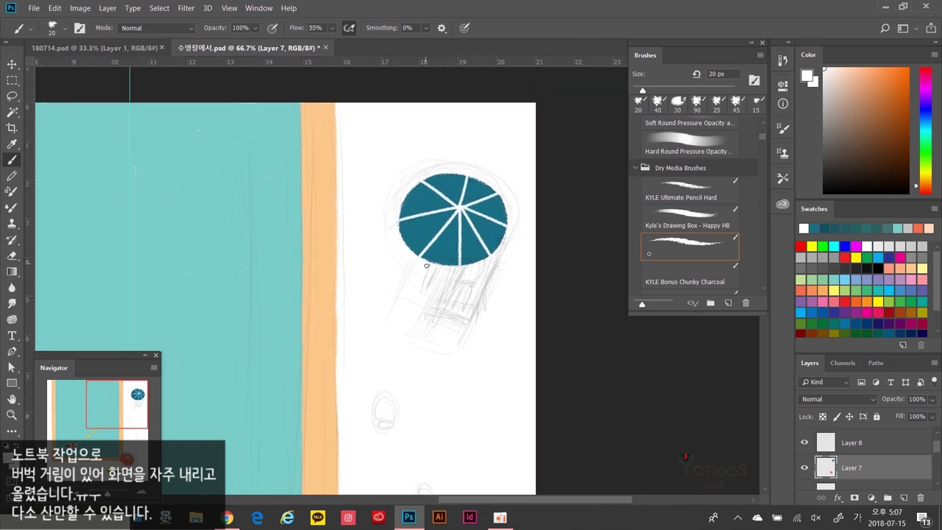
{"action": "key", "text": "ctrl+alt+z"}
{"action": "key", "text": "ctrl+alt+z"}
{"action": "key", "text": "ctrl+alt+z"}
{"action": "key", "text": "ctrl+alt+z"}
{"action": "key", "text": "ctrl+alt+z"}
{"action": "key", "text": "ctrl+alt+z"}
{"action": "key", "text": "ctrl+alt+z"}
{"action": "key", "text": "ctrl+alt+z"}
{"action": "key", "text": "ctrl+alt+z"}
Step: On Layer 8, paint white ribs radiating from the teal canopy's centre to its rim inside the selection at 20 px
{"action": "left_click", "coordinate": [852, 442]}
{"action": "mouse_move", "coordinate": [455, 213]}
{"action": "left_mouse_down"}
{"action": "mouse_move", "coordinate": [442, 261]}
{"action": "mouse_move", "coordinate": [401, 230]}
{"action": "mouse_move", "coordinate": [462, 264]}
{"action": "left_mouse_up"}
{"action": "mouse_move", "coordinate": [456, 212]}
{"action": "left_mouse_down"}
{"action": "mouse_move", "coordinate": [480, 257]}
{"action": "mouse_move", "coordinate": [503, 234]}
{"action": "mouse_move", "coordinate": [506, 209]}
{"action": "mouse_move", "coordinate": [494, 190]}
{"action": "mouse_move", "coordinate": [462, 175]}
{"action": "mouse_move", "coordinate": [406, 192]}
{"action": "left_mouse_up"}
{"action": "left_click_drag", "start_coordinate": [456, 212], "coordinate": [482, 178]}
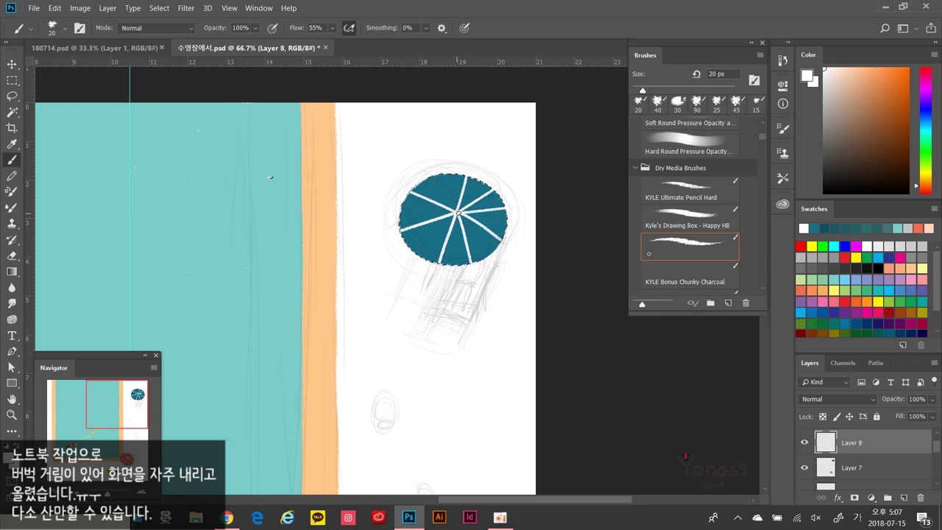
Step: Deselect, switch to Layer 7, sample the teal and reshape the canopy's rim into curved segments with points at the rib ends
{"action": "key", "text": "alt+bracketleft"}
{"action": "key", "text": "ctrl+d"}
{"action": "left_click", "coordinate": [446, 263], "text": "alt"}
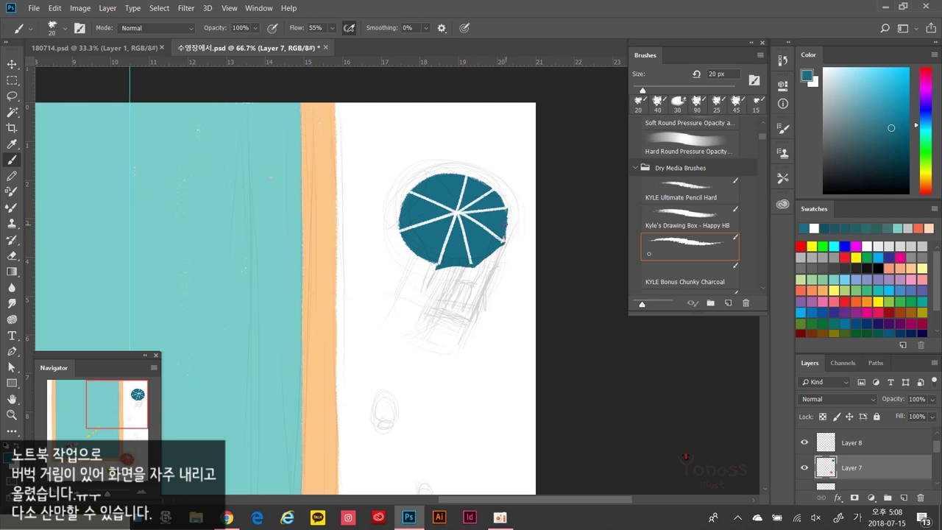
{"action": "scroll", "coordinate": [508, 211], "scroll_direction": "up", "scroll_amount": 1}
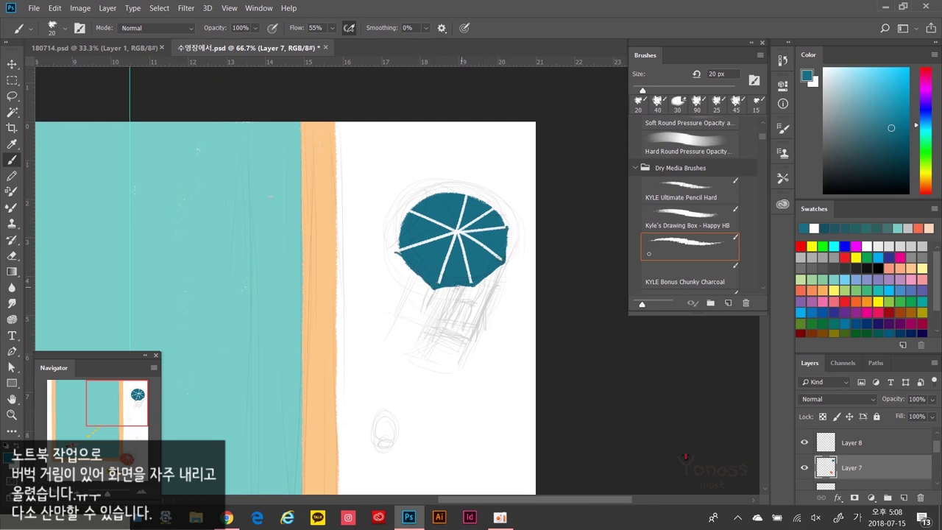
{"action": "mouse_move", "coordinate": [392, 261]}
{"action": "left_mouse_down"}
{"action": "mouse_move", "coordinate": [457, 192]}
{"action": "mouse_move", "coordinate": [518, 206]}
{"action": "left_mouse_up"}
{"action": "key", "text": "period"}
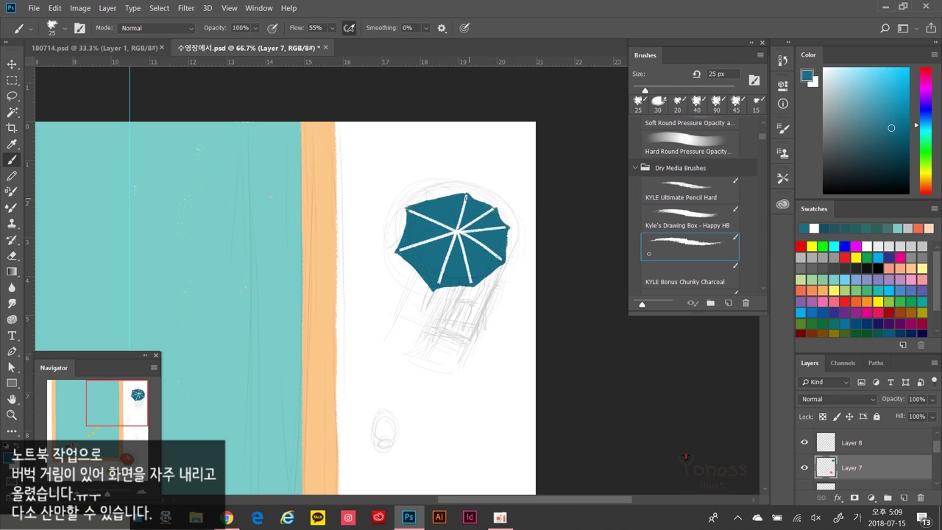
{"action": "left_click_drag", "start_coordinate": [464, 283], "coordinate": [431, 274]}
Step: On Layer 8, paint the teal umbrella's light grey centre tip and the short pole below its canopy
{"action": "left_click", "coordinate": [852, 442]}
{"action": "left_click", "coordinate": [887, 228]}
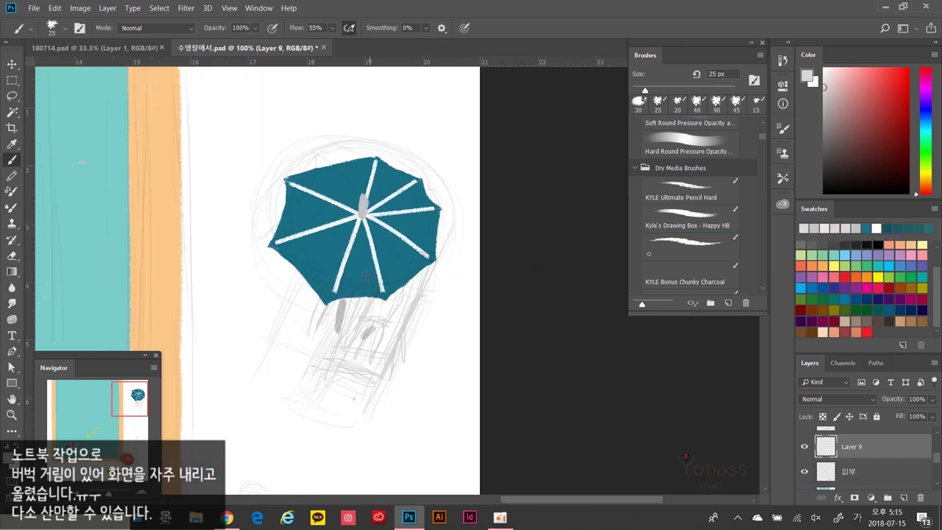
Step: Try outlining the sunbed beside the teal umbrella in light grey on Layer 9
{"action": "left_click", "coordinate": [689, 243]}
{"action": "left_click_drag", "start_coordinate": [419, 179], "coordinate": [482, 174]}
{"action": "scroll", "coordinate": [395, 435], "scroll_direction": "right", "scroll_amount": 1}
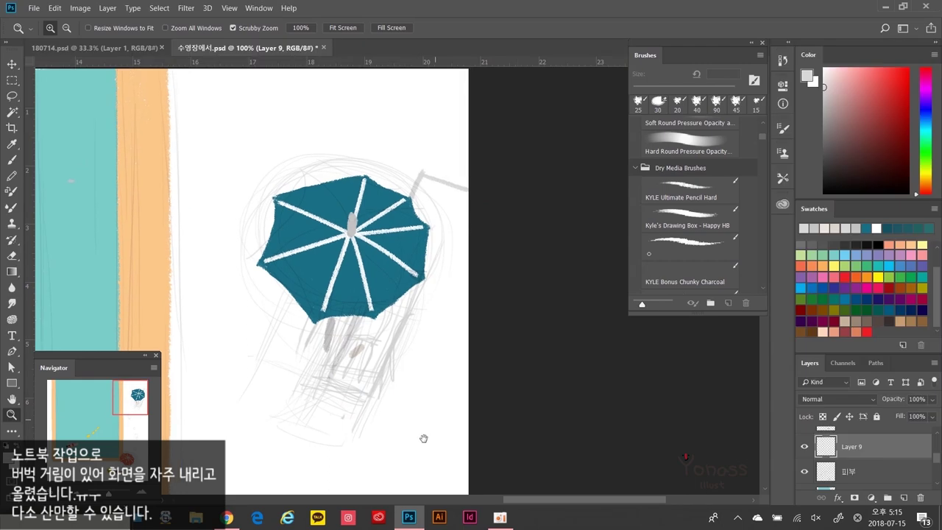
Step: On Layer 7, lasso the teal canopy and move it up and left, closer to the pool
{"action": "key", "text": "alt+bracketleft"}
{"action": "key", "text": "alt+bracketleft"}
{"action": "key", "text": "l"}
{"action": "left_click_drag", "start_coordinate": [360, 265], "coordinate": [420, 309]}
{"action": "key", "text": "v"}
{"action": "mouse_move", "coordinate": [401, 220]}
{"action": "left_mouse_down"}
{"action": "mouse_move", "coordinate": [396, 210]}
{"action": "mouse_move", "coordinate": [351, 211]}
{"action": "left_mouse_up"}
{"action": "key", "text": "ctrl+t"}
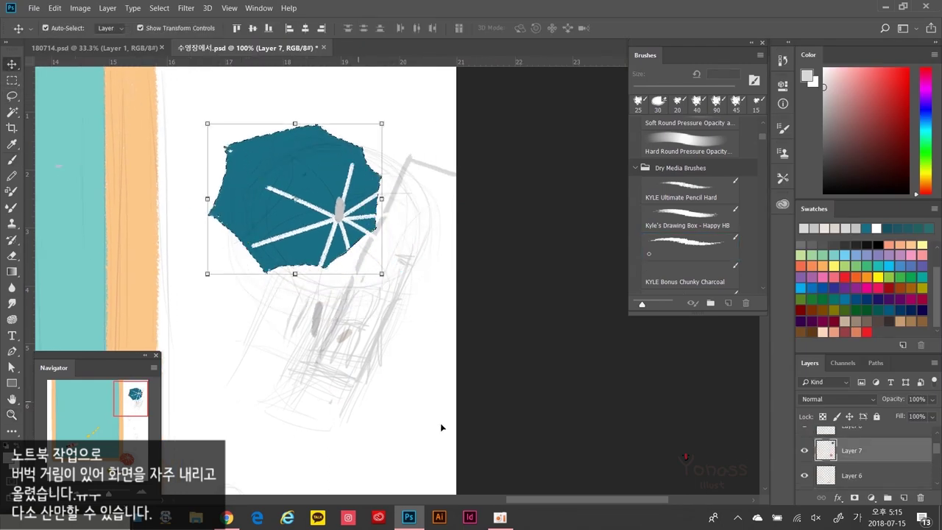
{"action": "left_click_drag", "start_coordinate": [334, 343], "coordinate": [84, 199]}
{"action": "key", "text": "Return"}
Step: On Layer 8, lasso the white ribs, tip and pole and move them back into place on the shifted teal canopy
{"action": "key", "text": "ctrl+shift+alt+n"}
{"action": "key", "text": "l"}
{"action": "left_click_drag", "start_coordinate": [453, 338], "coordinate": [243, 171]}
{"action": "key", "text": "v"}
{"action": "left_click_drag", "start_coordinate": [294, 147], "coordinate": [317, 158]}
{"action": "key", "text": "Return"}
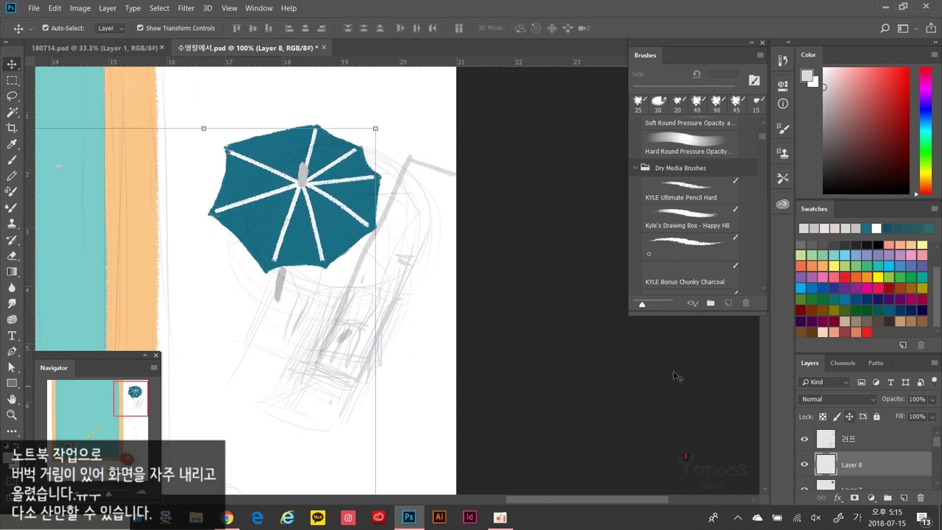
Step: Return to Layer 9 and clear the light grey sunbed outline from it
{"action": "key", "text": "alt+bracketleft"}
{"action": "key", "text": "alt+bracketleft"}
{"action": "left_click", "coordinate": [844, 488]}
{"action": "key", "text": "ctrl+j"}
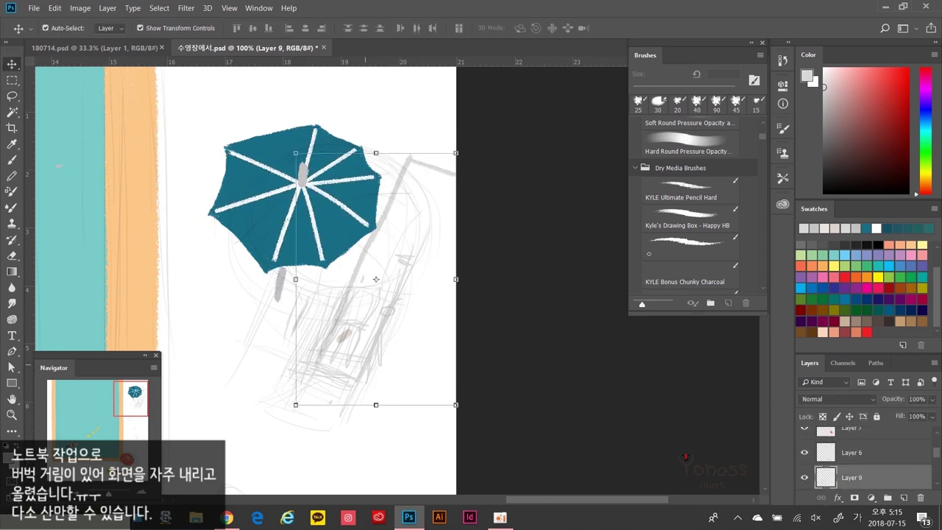
{"action": "key", "text": "Return"}
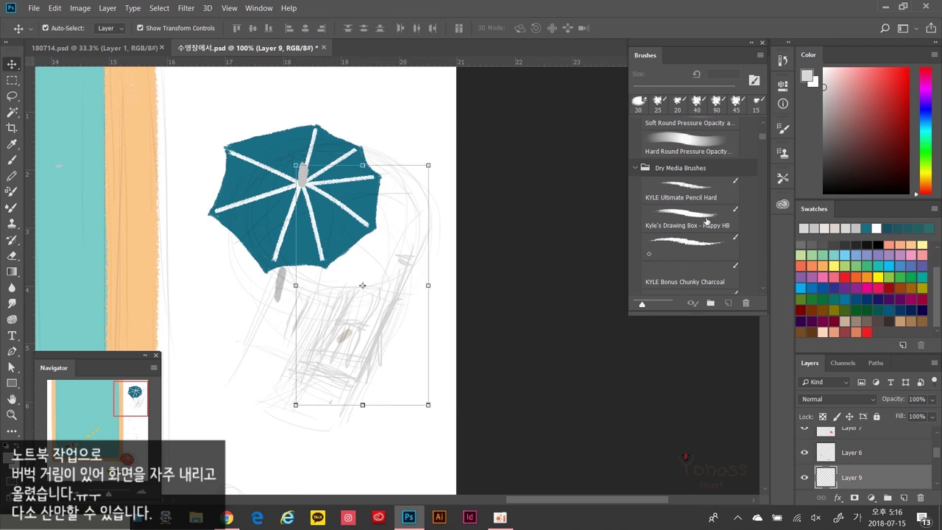
Step: On Layer 9, paint a solid light grey slanted sunbed partly beneath the teal umbrella with the 25 px dry media brush
{"action": "key", "text": "b"}
{"action": "left_click", "coordinate": [690, 247]}
{"action": "mouse_move", "coordinate": [281, 271]}
{"action": "left_mouse_down"}
{"action": "mouse_move", "coordinate": [285, 329]}
{"action": "mouse_move", "coordinate": [316, 346]}
{"action": "left_mouse_up"}
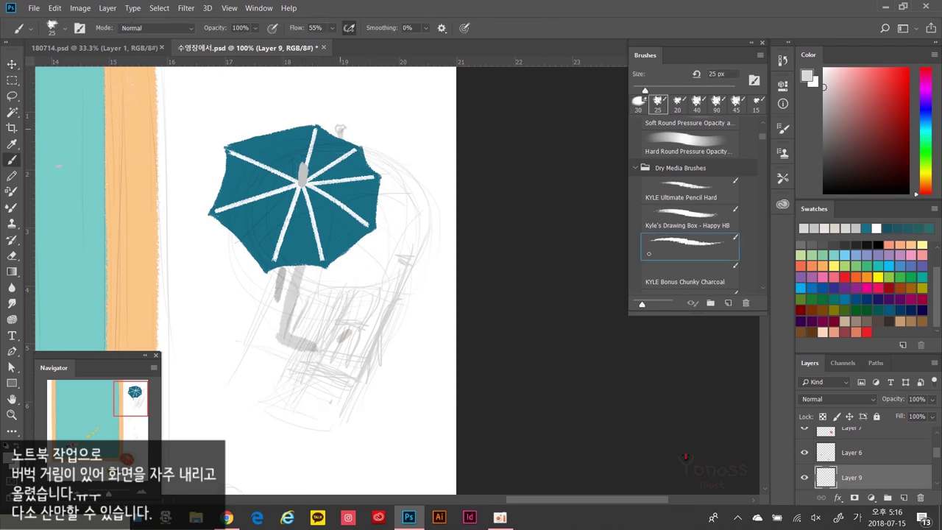
{"action": "key", "text": "ctrl+z"}
{"action": "left_click_drag", "start_coordinate": [368, 161], "coordinate": [355, 351]}
{"action": "left_click_drag", "start_coordinate": [302, 258], "coordinate": [284, 346]}
{"action": "mouse_move", "coordinate": [291, 283]}
{"action": "left_mouse_down"}
{"action": "mouse_move", "coordinate": [278, 342]}
{"action": "mouse_move", "coordinate": [361, 365]}
{"action": "left_mouse_up"}
{"action": "left_click_drag", "start_coordinate": [405, 193], "coordinate": [377, 308]}
{"action": "left_click_drag", "start_coordinate": [381, 264], "coordinate": [357, 352]}
{"action": "mouse_move", "coordinate": [384, 211]}
{"action": "left_mouse_down"}
{"action": "mouse_move", "coordinate": [346, 346]}
{"action": "mouse_move", "coordinate": [291, 337]}
{"action": "left_mouse_up"}
{"action": "mouse_move", "coordinate": [320, 256]}
{"action": "left_mouse_down"}
{"action": "mouse_move", "coordinate": [309, 323]}
{"action": "mouse_move", "coordinate": [397, 177]}
{"action": "mouse_move", "coordinate": [376, 271]}
{"action": "mouse_move", "coordinate": [379, 180]}
{"action": "mouse_move", "coordinate": [389, 249]}
{"action": "left_mouse_up"}
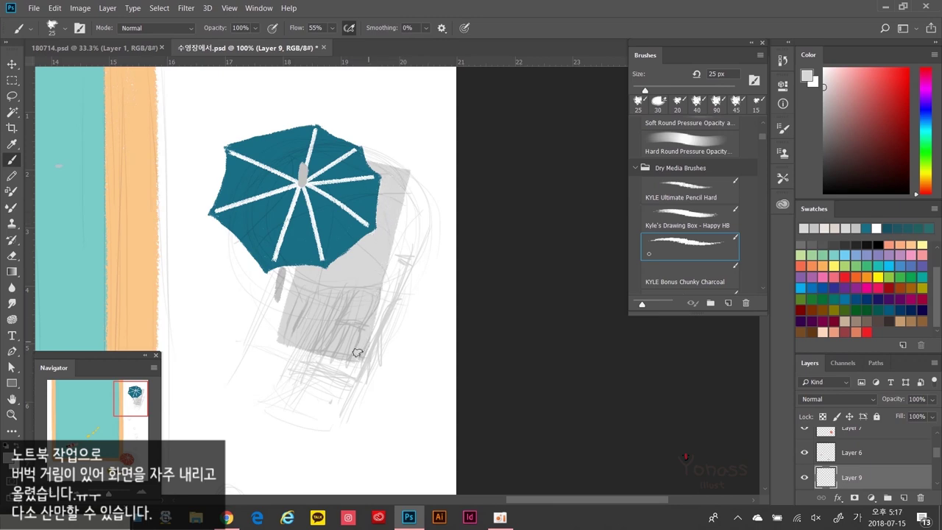
{"action": "left_click_drag", "start_coordinate": [405, 178], "coordinate": [374, 311]}
{"action": "left_click_drag", "start_coordinate": [387, 265], "coordinate": [372, 324]}
{"action": "scroll", "coordinate": [373, 243], "scroll_direction": "down", "scroll_amount": 3}
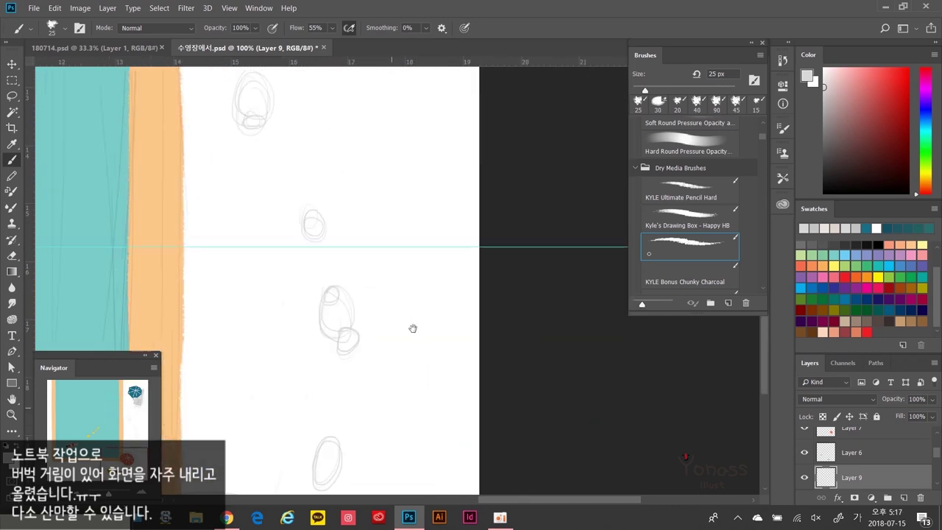
{"action": "scroll", "coordinate": [431, 274], "scroll_direction": "down", "scroll_amount": 1}
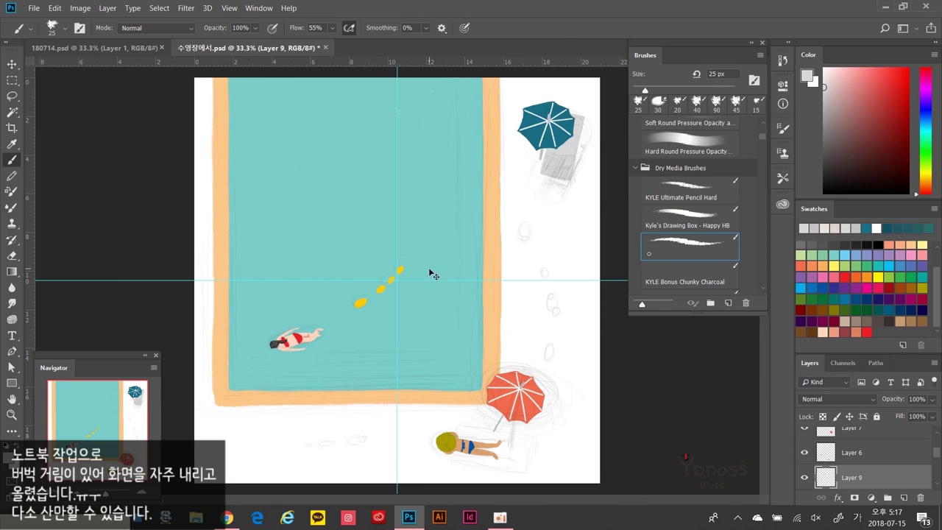
{"action": "scroll", "coordinate": [429, 269], "scroll_direction": "up", "scroll_amount": 1}
{"action": "left_click_drag", "start_coordinate": [374, 213], "coordinate": [300, 256]}
{"action": "left_click", "coordinate": [805, 432]}
{"action": "scroll", "coordinate": [846, 456], "scroll_direction": "up", "scroll_amount": 1}
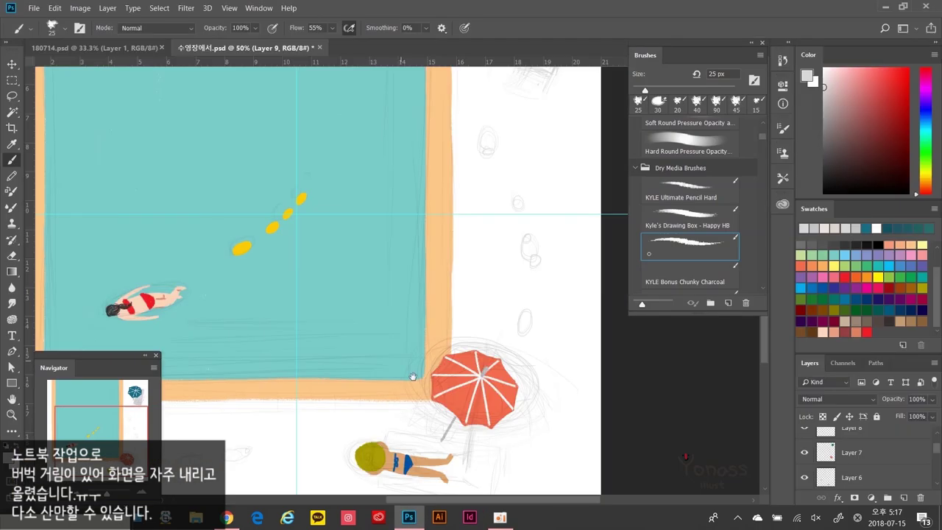
{"action": "left_click_drag", "start_coordinate": [244, 249], "coordinate": [249, 295]}
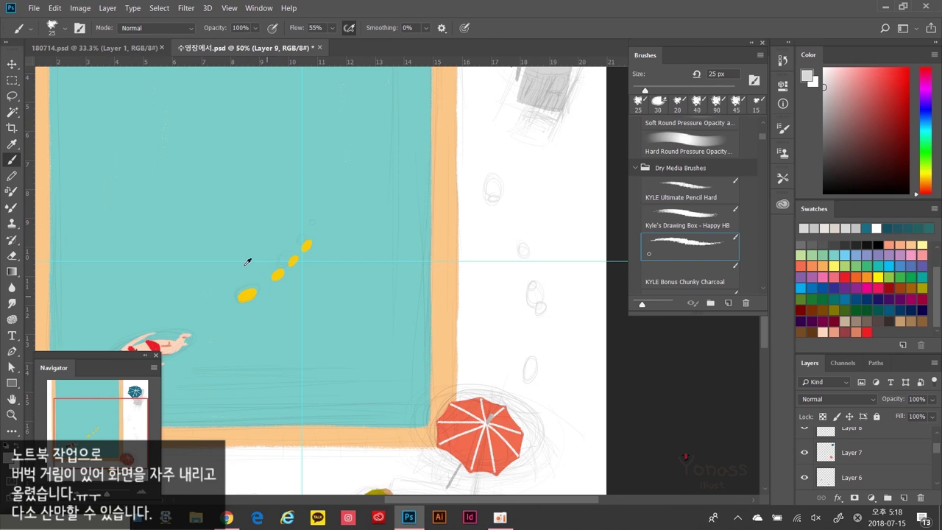
{"action": "key", "text": "super+d"}
{"action": "key", "text": "super+d"}
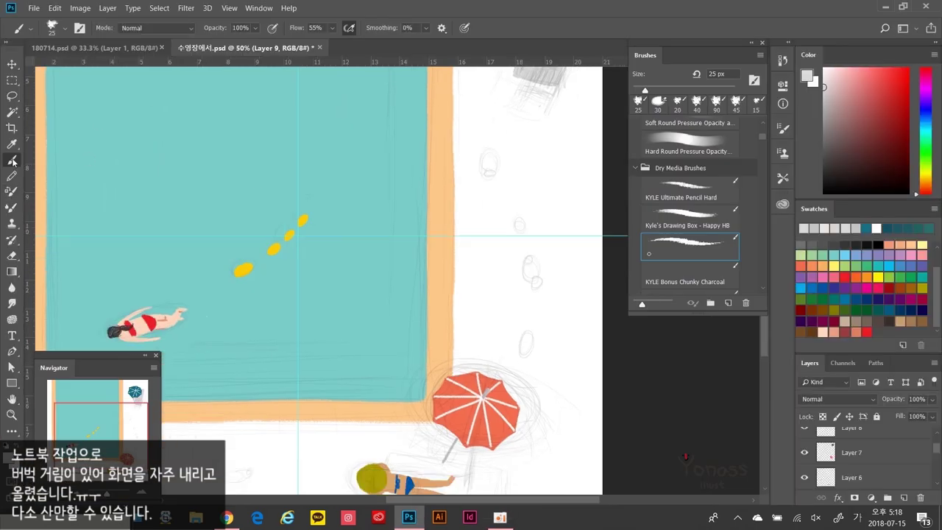
Step: On the 피부 layer, sample the yellow and paint ovals over the sketched shapes on the deck to the right of the pool
{"action": "scroll", "coordinate": [868, 456], "scroll_direction": "up", "scroll_amount": 3}
{"action": "left_click", "coordinate": [854, 466]}
{"action": "left_click", "coordinate": [275, 247], "text": "alt"}
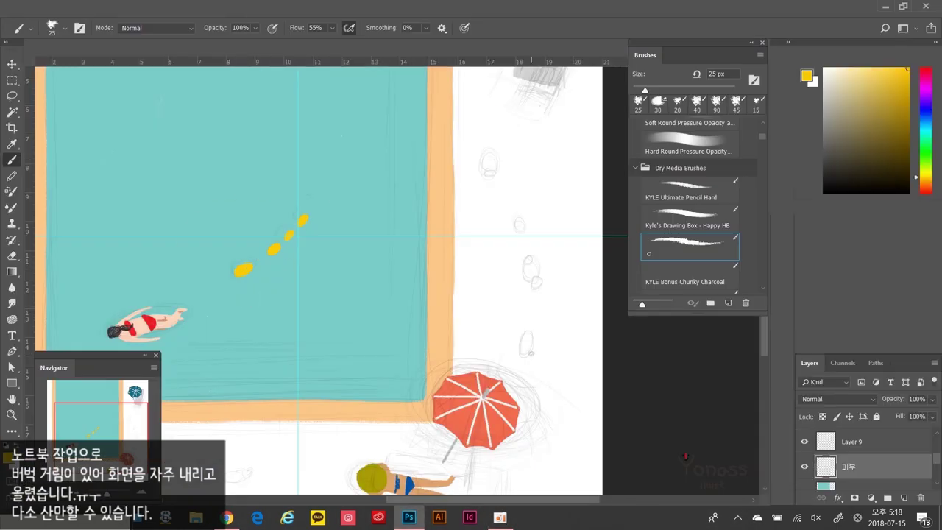
{"action": "left_click_drag", "start_coordinate": [525, 341], "coordinate": [527, 356]}
{"action": "left_click_drag", "start_coordinate": [537, 280], "coordinate": [537, 292]}
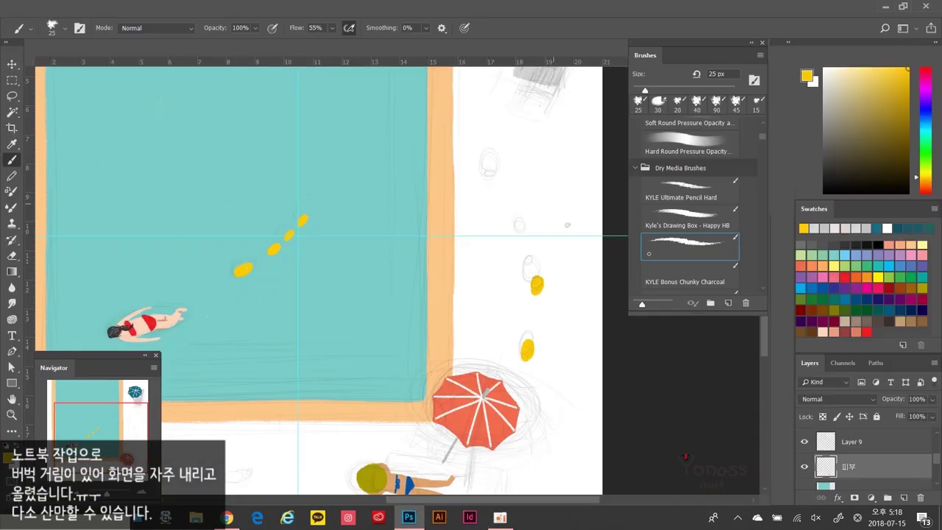
{"action": "left_click_drag", "start_coordinate": [522, 224], "coordinate": [504, 239]}
{"action": "left_click_drag", "start_coordinate": [472, 175], "coordinate": [475, 188]}
{"action": "key", "text": "ctrl+z"}
Step: Paint yellow ovals on the deck below the pool, two towards its left end and two near the sunbather's head
{"action": "scroll", "coordinate": [515, 357], "scroll_direction": "down", "scroll_amount": 5}
{"action": "scroll", "coordinate": [522, 361], "scroll_direction": "right", "scroll_amount": 4}
{"action": "scroll", "coordinate": [309, 357], "scroll_direction": "left", "scroll_amount": 2}
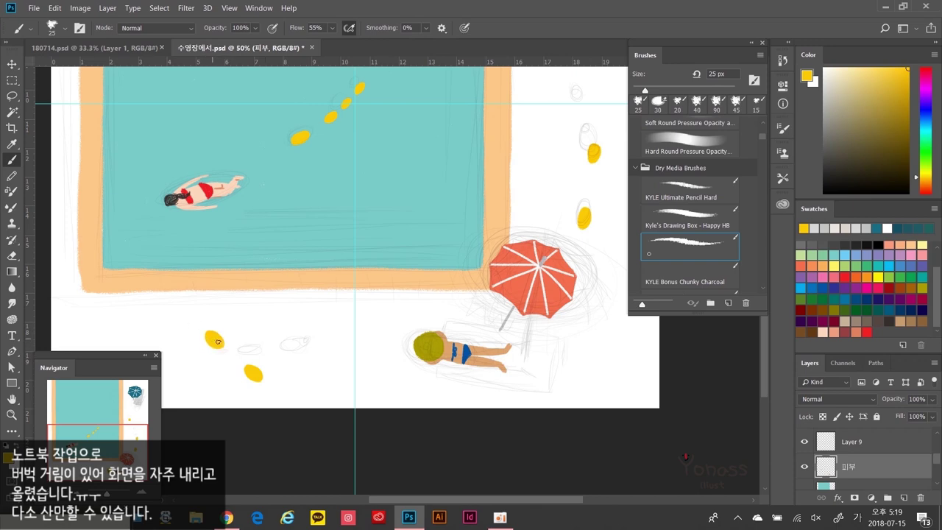
{"action": "scroll", "coordinate": [218, 342], "scroll_direction": "up", "scroll_amount": 1}
{"action": "scroll", "coordinate": [218, 342], "scroll_direction": "left", "scroll_amount": 2}
{"action": "key", "text": "ctrl+z"}
{"action": "left_click_drag", "start_coordinate": [230, 364], "coordinate": [234, 367]}
{"action": "scroll", "coordinate": [246, 362], "scroll_direction": "down", "scroll_amount": 2}
{"action": "scroll", "coordinate": [246, 362], "scroll_direction": "left", "scroll_amount": 2}
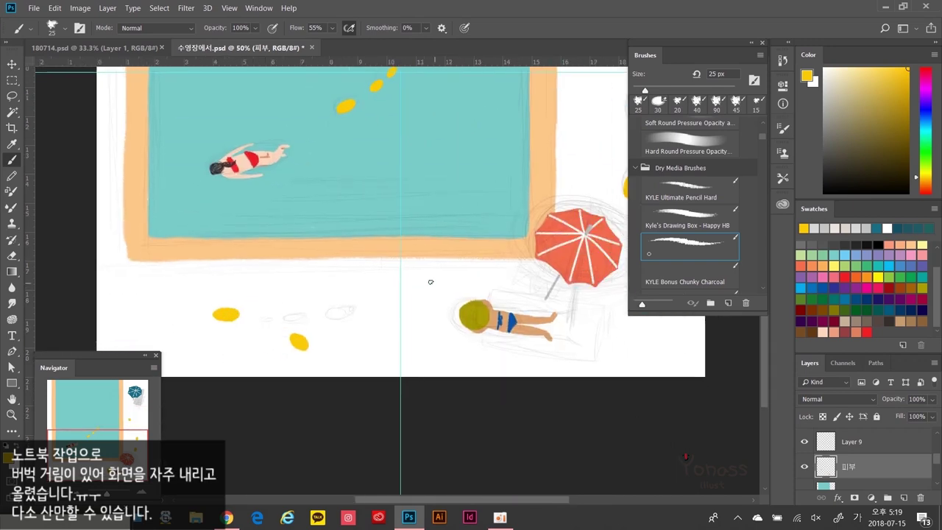
{"action": "scroll", "coordinate": [429, 280], "scroll_direction": "up", "scroll_amount": 3}
{"action": "scroll", "coordinate": [403, 310], "scroll_direction": "right", "scroll_amount": 5}
{"action": "scroll", "coordinate": [397, 368], "scroll_direction": "down", "scroll_amount": 2}
{"action": "scroll", "coordinate": [405, 343], "scroll_direction": "up", "scroll_amount": 3}
{"action": "scroll", "coordinate": [448, 111], "scroll_direction": "down", "scroll_amount": 3}
{"action": "scroll", "coordinate": [447, 111], "scroll_direction": "right", "scroll_amount": 2}
Step: Add a new layer directly beneath the 피부 layer
{"action": "left_click", "coordinate": [853, 485]}
{"action": "left_click", "coordinate": [903, 498]}
{"action": "scroll", "coordinate": [521, 277], "scroll_direction": "up", "scroll_amount": 1}
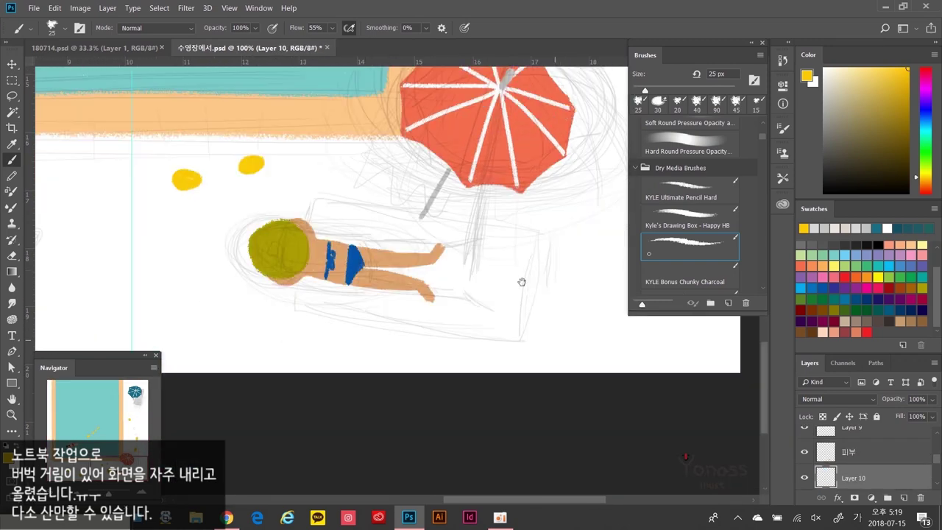
{"action": "scroll", "coordinate": [522, 278], "scroll_direction": "up", "scroll_amount": 2}
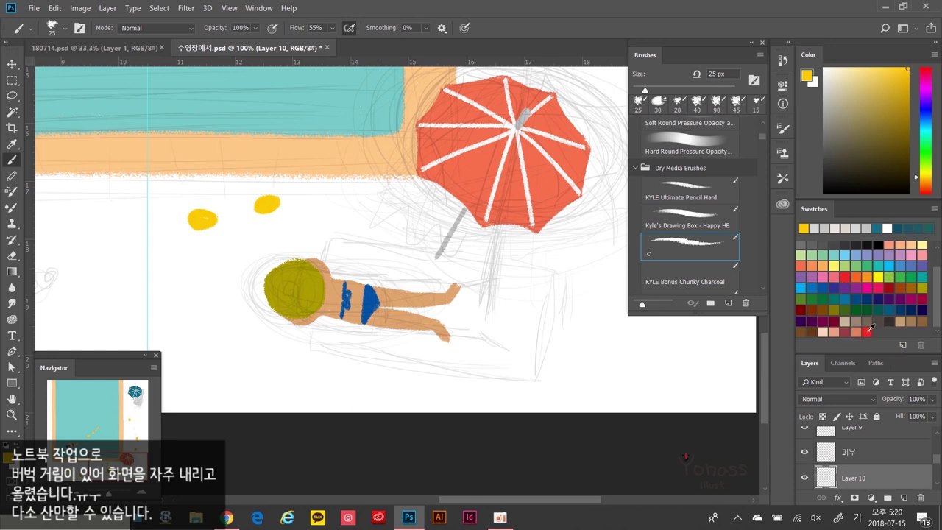
Step: Try painting slanted red towel stripes above and below the sunbather on Layer 10 with a 30 px brush
{"action": "left_click", "coordinate": [869, 328]}
{"action": "key", "text": "]"}
{"action": "left_click_drag", "start_coordinate": [343, 243], "coordinate": [333, 278]}
{"action": "left_click_drag", "start_coordinate": [324, 316], "coordinate": [309, 343]}
{"action": "key", "text": "ctrl+z"}
{"action": "key", "text": "ctrl+shift+z"}
{"action": "left_click_drag", "start_coordinate": [362, 244], "coordinate": [353, 280]}
{"action": "left_click_drag", "start_coordinate": [390, 248], "coordinate": [377, 287]}
{"action": "left_click_drag", "start_coordinate": [359, 324], "coordinate": [351, 346]}
{"action": "left_click_drag", "start_coordinate": [412, 255], "coordinate": [393, 289]}
{"action": "left_click_drag", "start_coordinate": [379, 327], "coordinate": [370, 349]}
{"action": "left_click_drag", "start_coordinate": [439, 255], "coordinate": [416, 292]}
{"action": "left_click_drag", "start_coordinate": [401, 330], "coordinate": [388, 358]}
Step: Undo the red towel stripes around the sunbather
{"action": "key", "text": "ctrl+alt+z"}
{"action": "key", "text": "ctrl+alt+z"}
{"action": "key", "text": "ctrl+alt+z"}
{"action": "key", "text": "ctrl+alt+z"}
{"action": "key", "text": "ctrl+alt+z"}
{"action": "key", "text": "ctrl+alt+z"}
{"action": "key", "text": "ctrl+alt+z"}
{"action": "key", "text": "ctrl+alt+z"}
{"action": "key", "text": "ctrl+alt+z"}
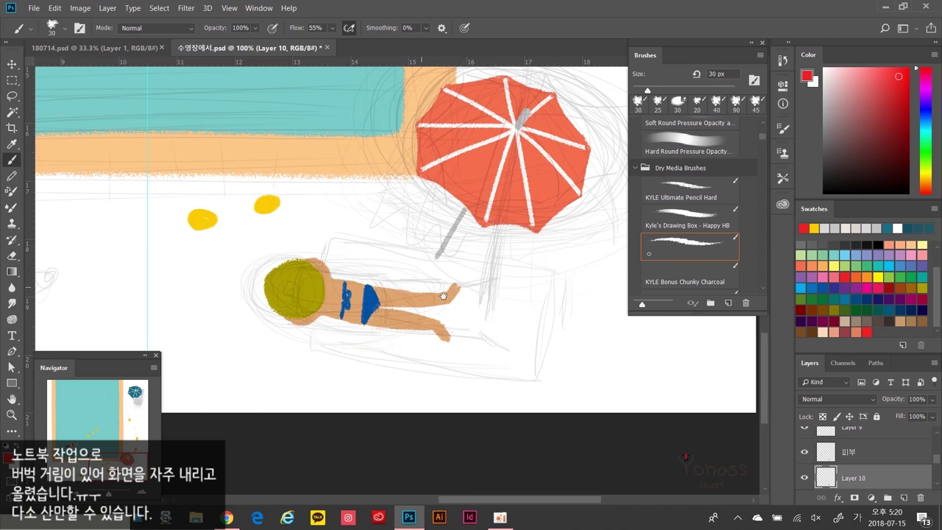
Step: Paint slanted teal towel stripes above, below and past the feet of the sunbather on Layer 10 with a 30 px brush
{"action": "left_click_drag", "start_coordinate": [421, 287], "coordinate": [456, 294]}
{"action": "mouse_move", "coordinate": [939, 309]}
{"action": "left_mouse_down"}
{"action": "mouse_move", "coordinate": [938, 289]}
{"action": "mouse_move", "coordinate": [939, 318]}
{"action": "left_mouse_up"}
{"action": "left_click", "coordinate": [893, 315]}
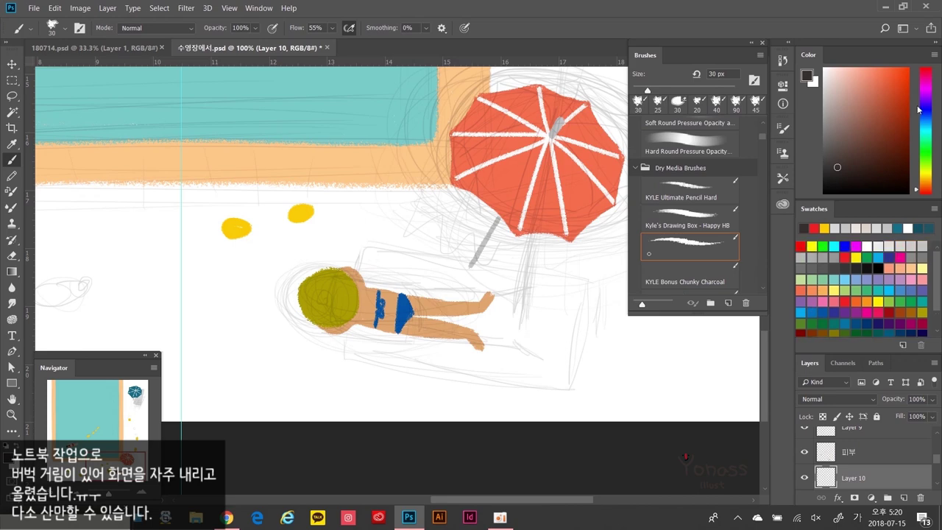
{"action": "scroll", "coordinate": [845, 307], "scroll_direction": "up", "scroll_amount": 1}
{"action": "left_click", "coordinate": [804, 228]}
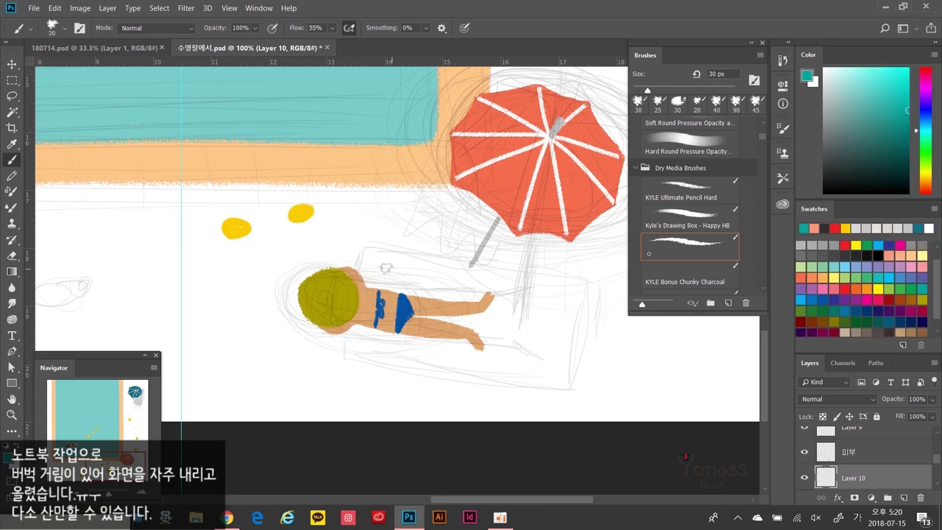
{"action": "left_click_drag", "start_coordinate": [342, 357], "coordinate": [379, 258]}
{"action": "mouse_move", "coordinate": [394, 315]}
{"action": "left_mouse_down"}
{"action": "mouse_move", "coordinate": [411, 341]}
{"action": "mouse_move", "coordinate": [368, 299]}
{"action": "left_mouse_up"}
{"action": "key", "text": "ctrl+alt+z"}
{"action": "left_click_drag", "start_coordinate": [321, 344], "coordinate": [325, 309]}
{"action": "mouse_move", "coordinate": [346, 269]}
{"action": "left_mouse_down"}
{"action": "mouse_move", "coordinate": [347, 235]}
{"action": "mouse_move", "coordinate": [345, 343]}
{"action": "left_mouse_up"}
{"action": "left_click_drag", "start_coordinate": [398, 239], "coordinate": [375, 347]}
{"action": "left_click_drag", "start_coordinate": [419, 246], "coordinate": [402, 352]}
{"action": "left_click_drag", "start_coordinate": [443, 247], "coordinate": [427, 349]}
{"action": "left_click_drag", "start_coordinate": [469, 254], "coordinate": [449, 352]}
{"action": "mouse_move", "coordinate": [492, 253]}
{"action": "left_mouse_down"}
{"action": "mouse_move", "coordinate": [473, 351]}
{"action": "mouse_move", "coordinate": [500, 364]}
{"action": "left_mouse_up"}
{"action": "left_click_drag", "start_coordinate": [546, 259], "coordinate": [529, 368]}
Step: Paint dark grey slats across the foot end of the light grey sunbed on Layer 8 with the 15 px KYLE Ultimate Pencil Hard brush
{"action": "scroll", "coordinate": [554, 283], "scroll_direction": "up", "scroll_amount": 3}
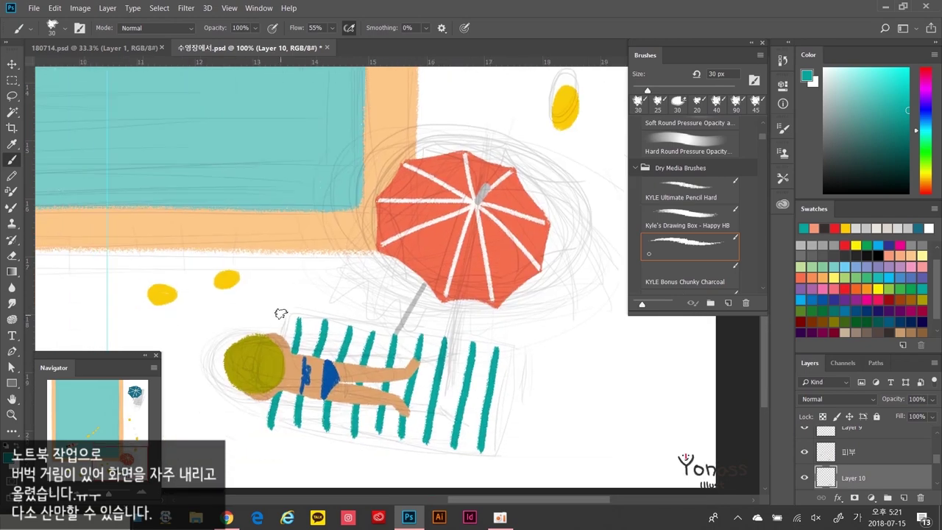
{"action": "scroll", "coordinate": [280, 314], "scroll_direction": "up", "scroll_amount": 3}
{"action": "scroll", "coordinate": [290, 391], "scroll_direction": "right", "scroll_amount": 4}
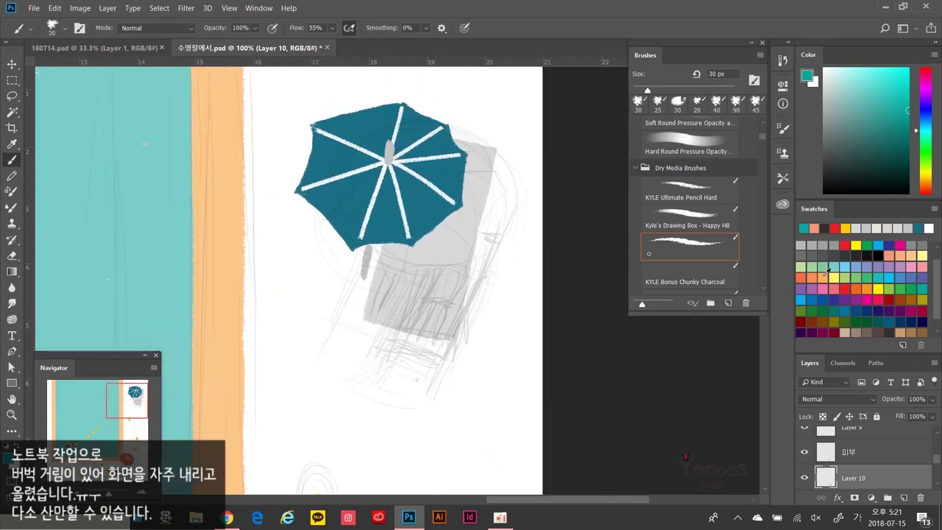
{"action": "left_click", "coordinate": [813, 246]}
{"action": "left_click", "coordinate": [695, 193]}
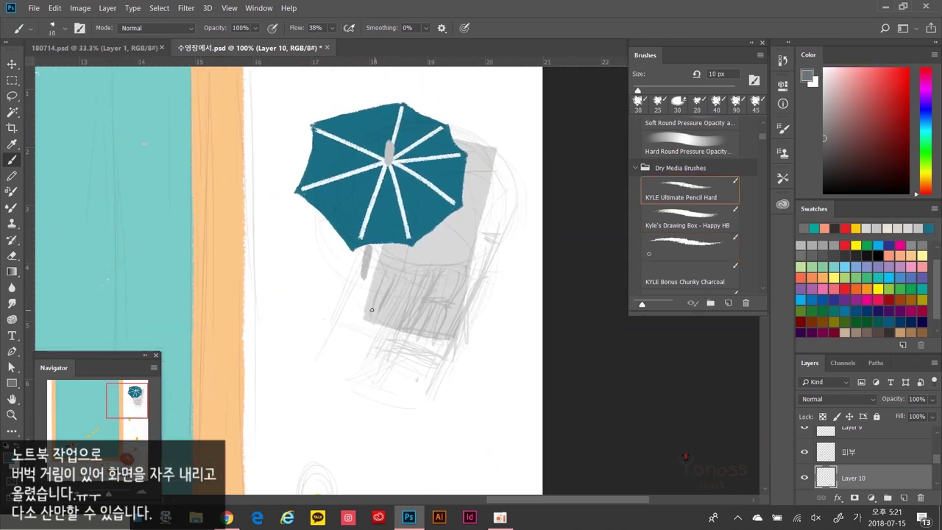
{"action": "scroll", "coordinate": [405, 294], "scroll_direction": "up", "scroll_amount": 2}
{"action": "key", "text": "alt+["}
{"action": "mouse_move", "coordinate": [365, 340]}
{"action": "left_mouse_down"}
{"action": "mouse_move", "coordinate": [448, 353]}
{"action": "mouse_move", "coordinate": [449, 339]}
{"action": "left_mouse_up"}
{"action": "key", "text": "ctrl+z"}
{"action": "mouse_move", "coordinate": [369, 318]}
{"action": "left_mouse_down"}
{"action": "mouse_move", "coordinate": [449, 329]}
{"action": "mouse_move", "coordinate": [451, 318]}
{"action": "left_mouse_up"}
{"action": "left_click_drag", "start_coordinate": [377, 295], "coordinate": [445, 303]}
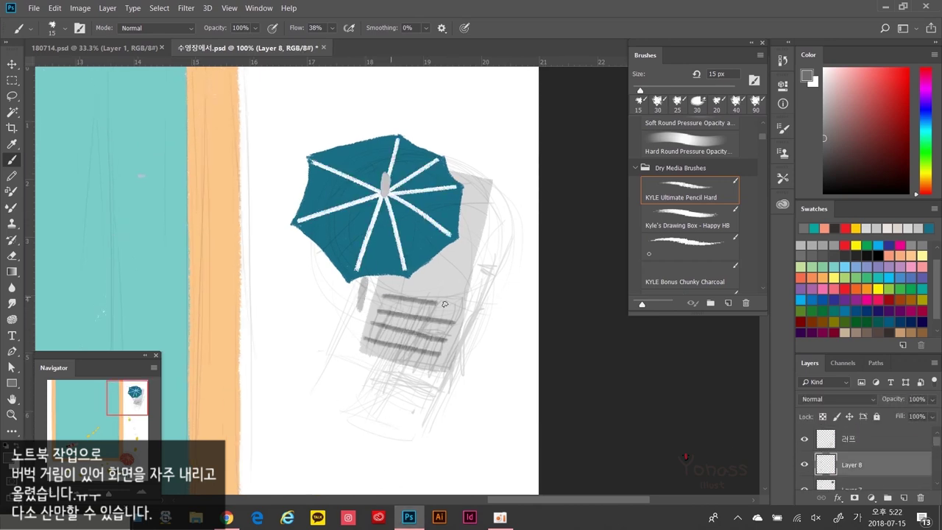
Step: Paint the sunbed's dark grey armrest and continue its slats upward beside the teal umbrella
{"action": "left_click_drag", "start_coordinate": [461, 346], "coordinate": [471, 270]}
{"action": "left_click_drag", "start_coordinate": [384, 280], "coordinate": [465, 291]}
{"action": "left_click_drag", "start_coordinate": [422, 268], "coordinate": [462, 276]}
{"action": "left_click_drag", "start_coordinate": [440, 257], "coordinate": [463, 263]}
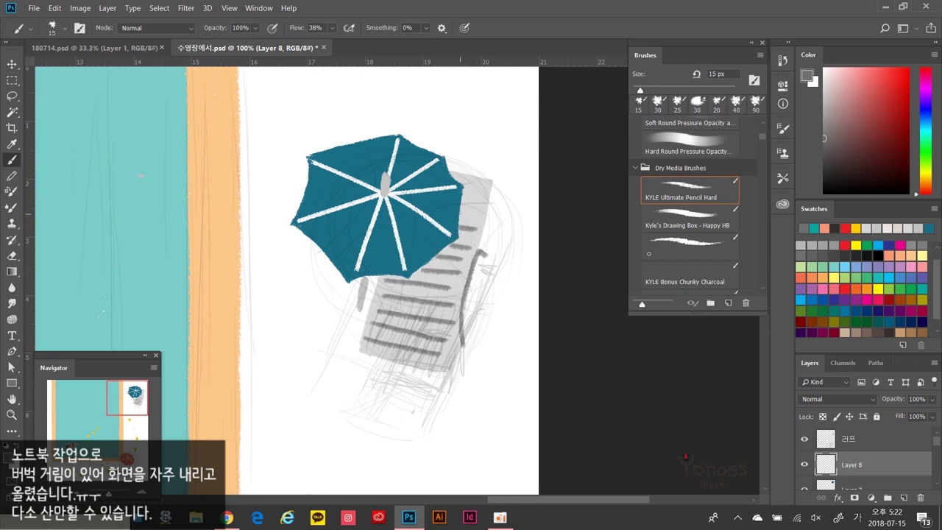
Step: Paint white neck and wing lines on the lowest yellow float in the pool on Layer 11 with an 8 px pencil brush
{"action": "scroll", "coordinate": [456, 179], "scroll_direction": "down", "scroll_amount": 5}
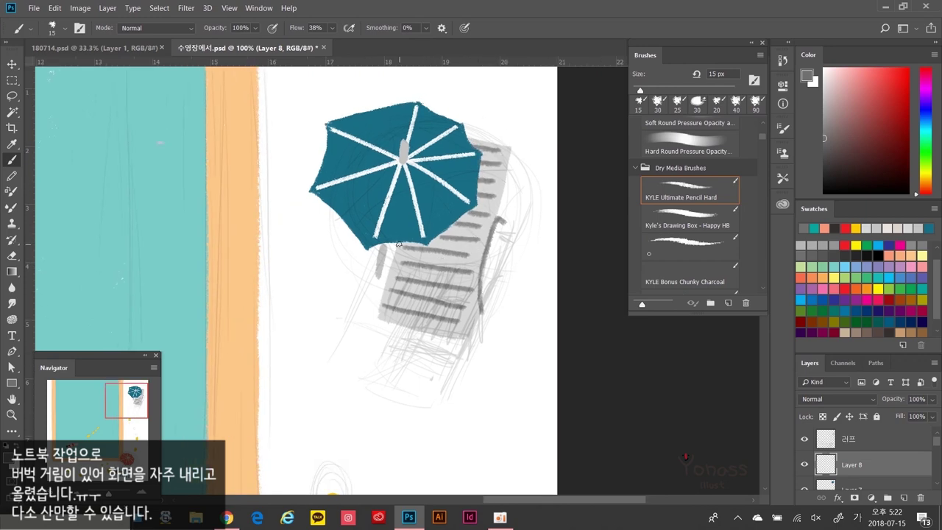
{"action": "scroll", "coordinate": [453, 333], "scroll_direction": "up", "scroll_amount": 5}
{"action": "key", "text": "alt+bracketright"}
{"action": "key", "text": "alt+bracketright"}
{"action": "key", "text": "alt+bracketright"}
{"action": "scroll", "coordinate": [374, 285], "scroll_direction": "up", "scroll_amount": 2}
{"action": "key", "text": "bracketleft"}
{"action": "key", "text": "bracketleft"}
{"action": "key", "text": "bracketleft"}
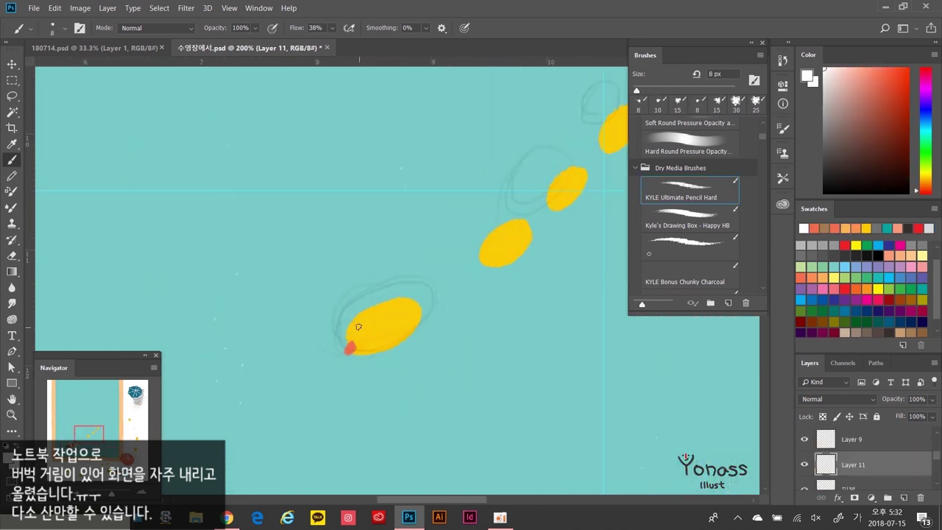
{"action": "mouse_move", "coordinate": [380, 336]}
{"action": "left_mouse_down"}
{"action": "mouse_move", "coordinate": [364, 320]}
{"action": "mouse_move", "coordinate": [391, 323]}
{"action": "left_mouse_up"}
{"action": "key", "text": "ctrl+z"}
Step: Add black eyes with the 3 px Happy HB brush and coral wing edges and a tail to the lowest pool duck
{"action": "key", "text": "d"}
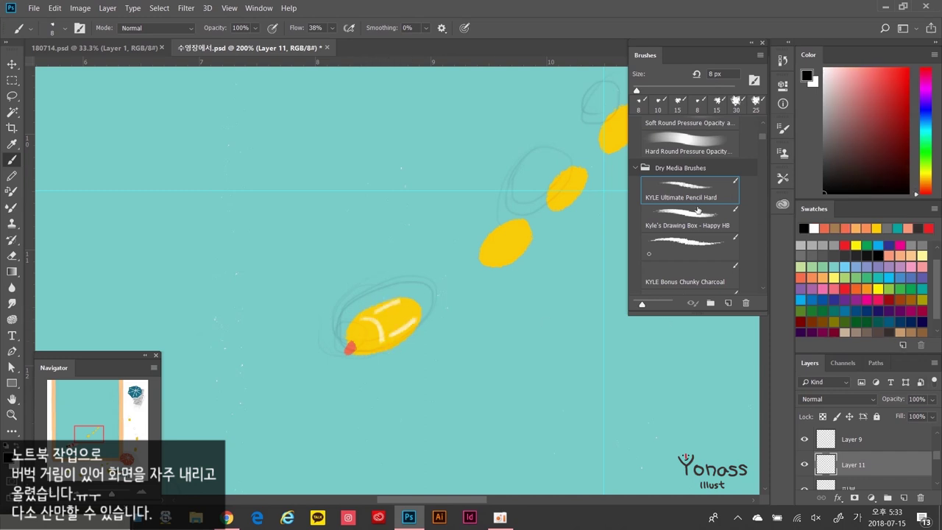
{"action": "key", "text": "period"}
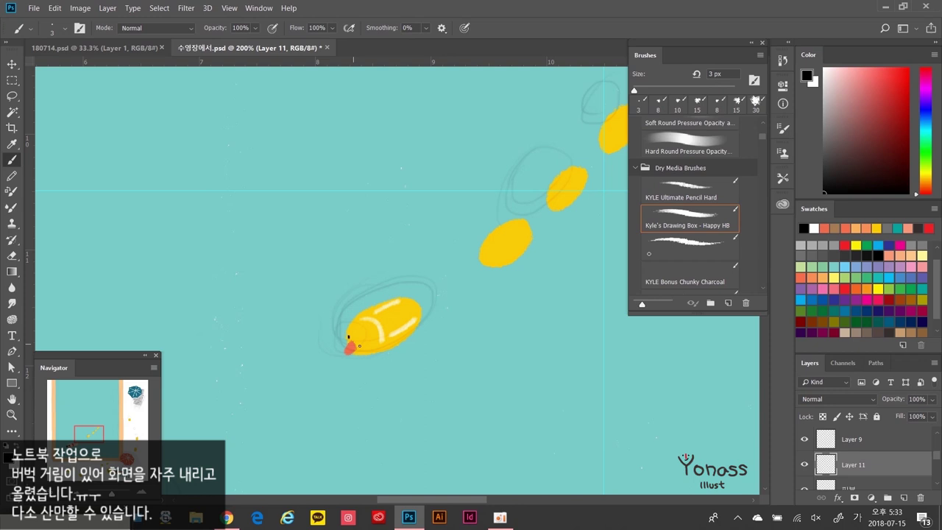
{"action": "left_click_drag", "start_coordinate": [428, 309], "coordinate": [424, 321]}
{"action": "key", "text": "comma"}
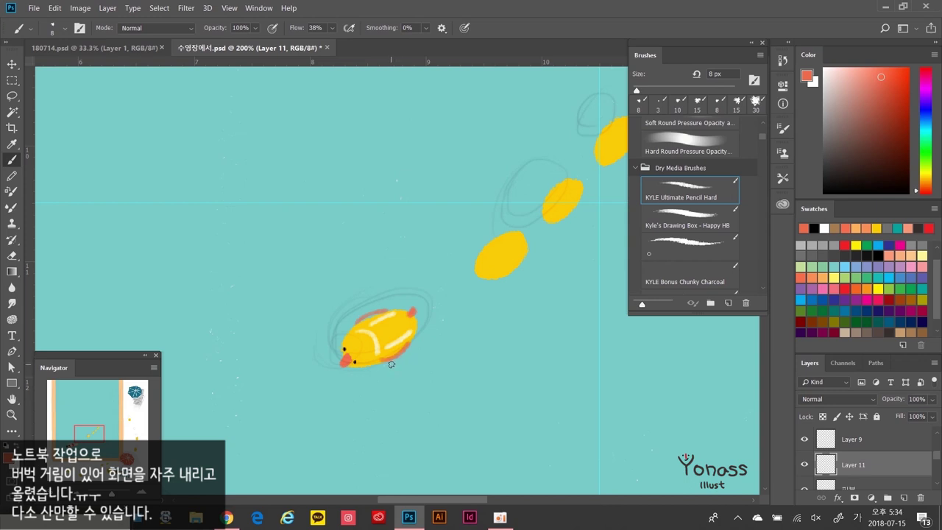
Step: Trim the yellow body around the lowest pool duck's tail on the 피부 layer
{"action": "key", "text": "alt+["}
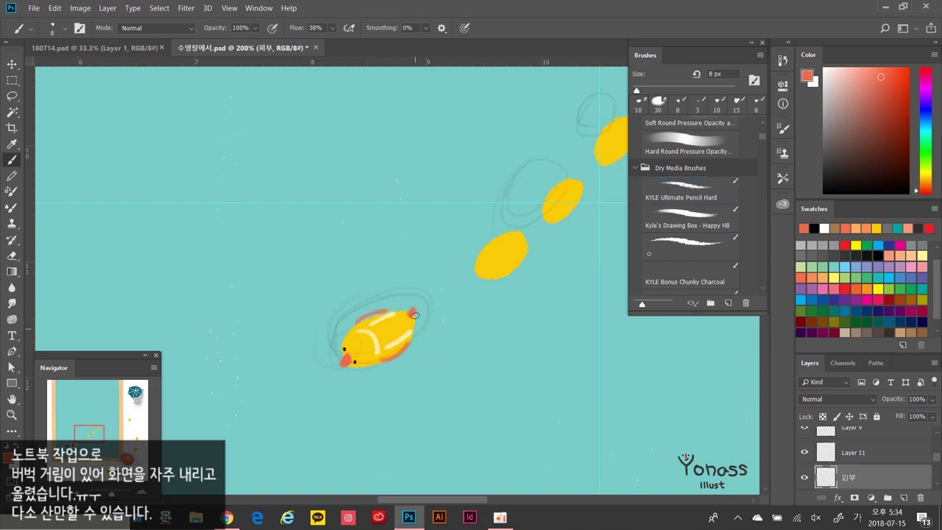
{"action": "key", "text": "super+d"}
{"action": "key", "text": "super+d"}
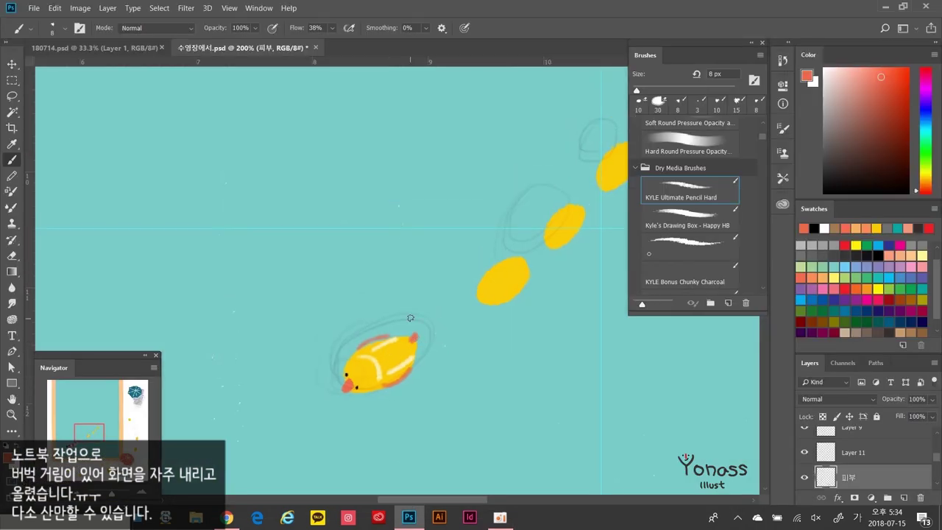
Step: Paint a coral beak and tail on the second pool duck on Layer 11 with an 8 px brush
{"action": "scroll", "coordinate": [410, 318], "scroll_direction": "down", "scroll_amount": 2}
{"action": "scroll", "coordinate": [445, 312], "scroll_direction": "up", "scroll_amount": 4}
{"action": "key", "text": "alt+]"}
{"action": "left_click", "coordinate": [690, 246]}
{"action": "left_click_drag", "start_coordinate": [439, 300], "coordinate": [434, 304]}
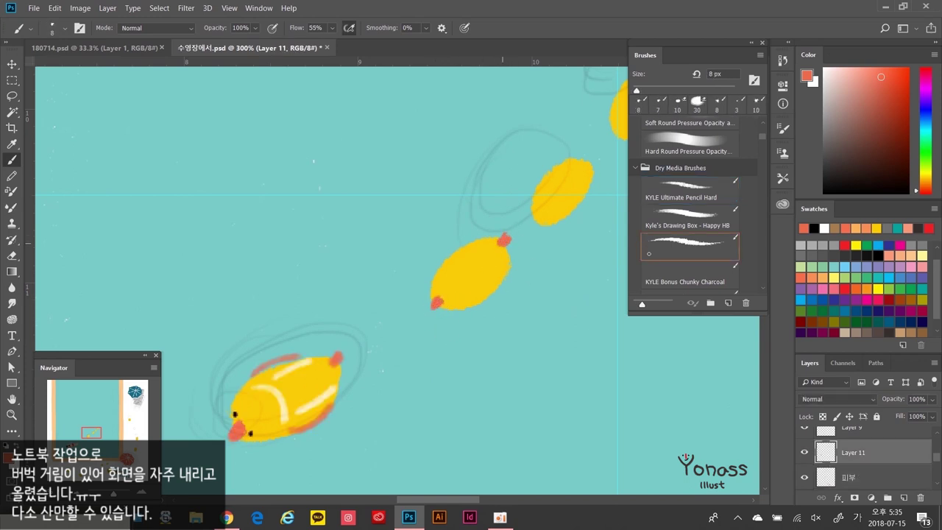
Step: Paint coral wing edges along both sides of the second pool duck with the 8 px Ultimate Pencil Hard brush, redoing the first attempt
{"action": "left_click", "coordinate": [691, 204]}
{"action": "left_click_drag", "start_coordinate": [439, 267], "coordinate": [467, 241]}
{"action": "left_click_drag", "start_coordinate": [415, 296], "coordinate": [404, 315]}
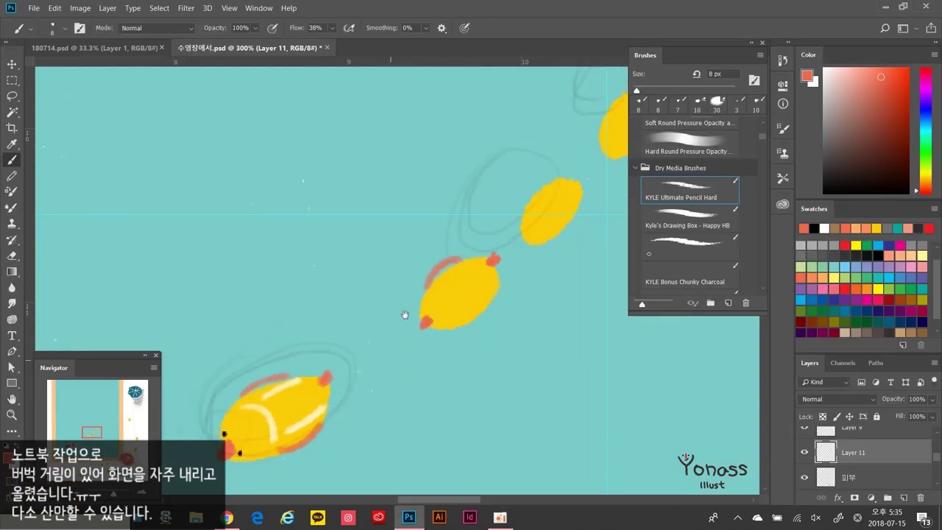
{"action": "key", "text": "ctrl+z"}
{"action": "key", "text": "ctrl+z"}
{"action": "key", "text": "ctrl+z"}
{"action": "key", "text": "ctrl+z"}
{"action": "key", "text": "ctrl+z"}
{"action": "left_click_drag", "start_coordinate": [430, 280], "coordinate": [460, 259]}
{"action": "left_click_drag", "start_coordinate": [456, 323], "coordinate": [495, 294]}
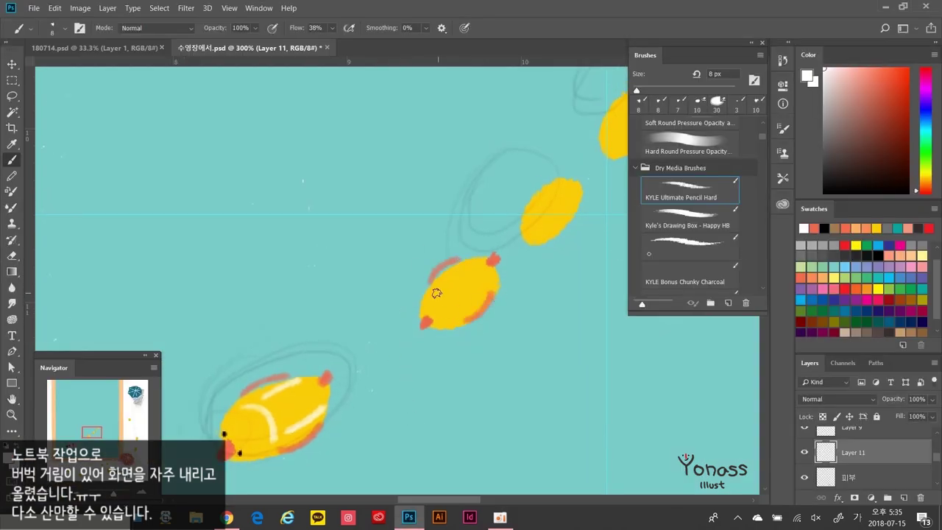
Step: Paint white neck and wing lines on the second pool duck with a 7 px pencil brush
{"action": "key", "text": "bracketleft"}
{"action": "left_click_drag", "start_coordinate": [433, 286], "coordinate": [460, 289]}
{"action": "left_click_drag", "start_coordinate": [470, 300], "coordinate": [487, 280]}
{"action": "key", "text": "ctrl+z"}
{"action": "scroll", "coordinate": [484, 290], "scroll_direction": "up", "scroll_amount": 2}
{"action": "scroll", "coordinate": [484, 290], "scroll_direction": "right", "scroll_amount": 2}
{"action": "left_click_drag", "start_coordinate": [519, 240], "coordinate": [544, 215]}
Step: Dot black eyes beside the second pool duck's beak with the 3 px Happy HB brush
{"action": "key", "text": "super+d"}
{"action": "key", "text": "super+d"}
{"action": "key", "text": "ctrl+alt+z"}
{"action": "key", "text": "ctrl+alt+z"}
{"action": "key", "text": "period"}
{"action": "left_click", "coordinate": [389, 332]}
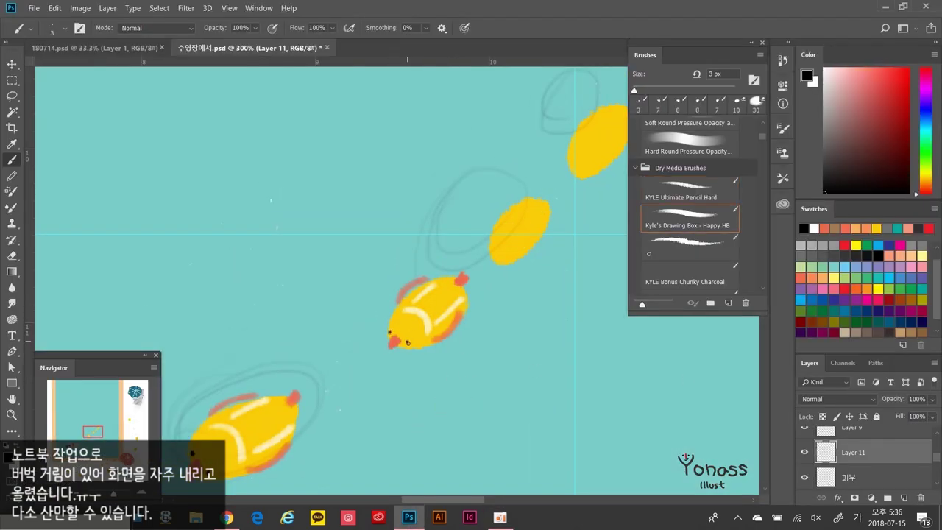
Step: Refine the yellow duck bodies on the 피부 layer, tapering the ends of the two upper pool ovals
{"action": "scroll", "coordinate": [407, 342], "scroll_direction": "down", "scroll_amount": 1}
{"action": "key", "text": "alt+bracketleft"}
{"action": "scroll", "coordinate": [288, 265], "scroll_direction": "down", "scroll_amount": 6}
{"action": "scroll", "coordinate": [295, 309], "scroll_direction": "left", "scroll_amount": 4}
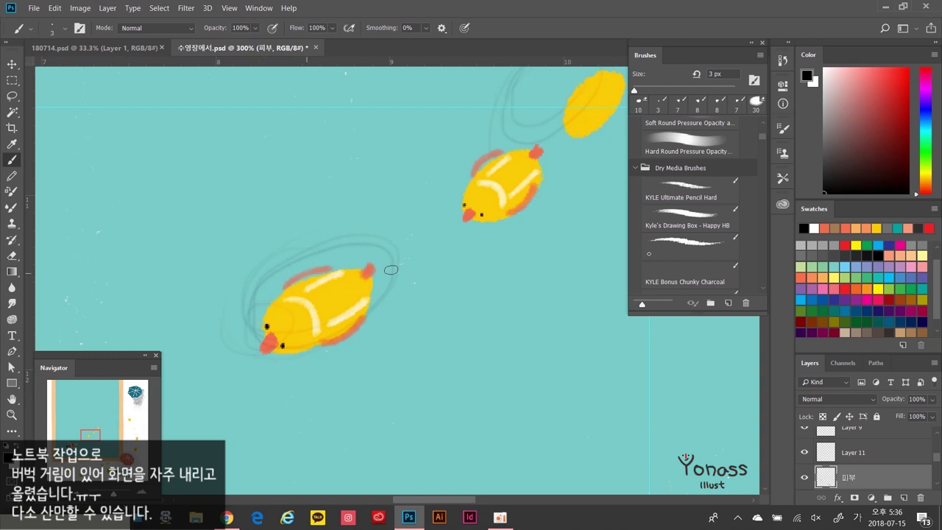
{"action": "scroll", "coordinate": [402, 280], "scroll_direction": "up", "scroll_amount": 2}
{"action": "scroll", "coordinate": [402, 280], "scroll_direction": "right", "scroll_amount": 4}
{"action": "scroll", "coordinate": [436, 258], "scroll_direction": "up", "scroll_amount": 1}
{"action": "scroll", "coordinate": [435, 257], "scroll_direction": "right", "scroll_amount": 1}
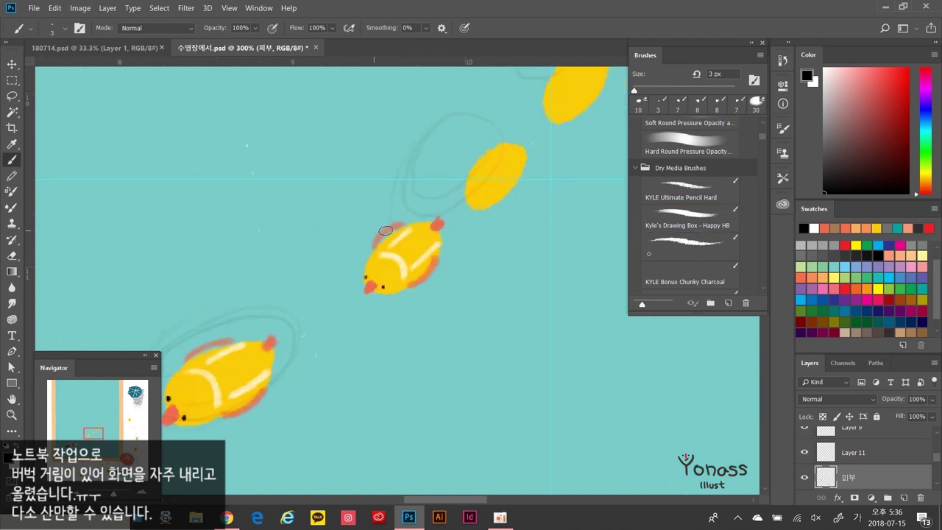
{"action": "scroll", "coordinate": [374, 255], "scroll_direction": "up", "scroll_amount": 4}
{"action": "scroll", "coordinate": [474, 261], "scroll_direction": "right", "scroll_amount": 2}
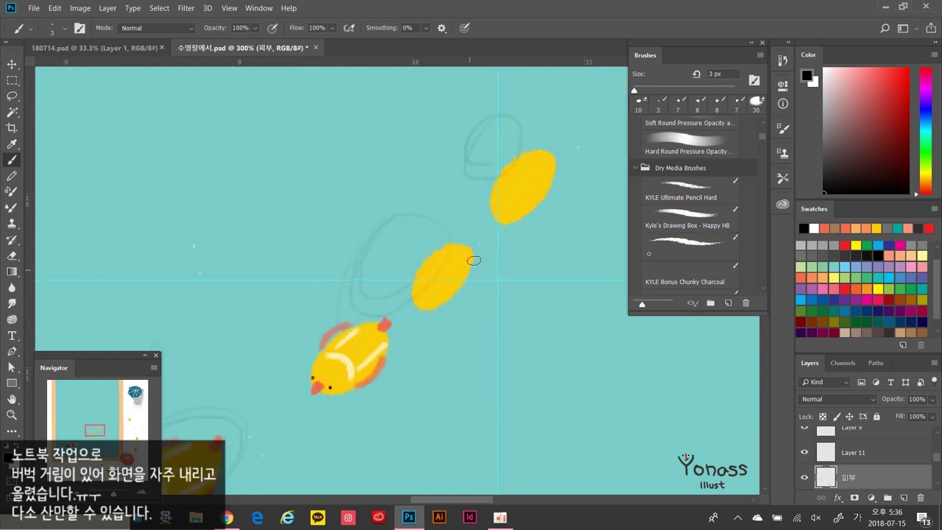
{"action": "scroll", "coordinate": [434, 331], "scroll_direction": "up", "scroll_amount": 1}
{"action": "key", "text": "super+d"}
{"action": "key", "text": "super+d"}
{"action": "scroll", "coordinate": [439, 374], "scroll_direction": "down", "scroll_amount": 1}
{"action": "scroll", "coordinate": [438, 375], "scroll_direction": "down", "scroll_amount": 1}
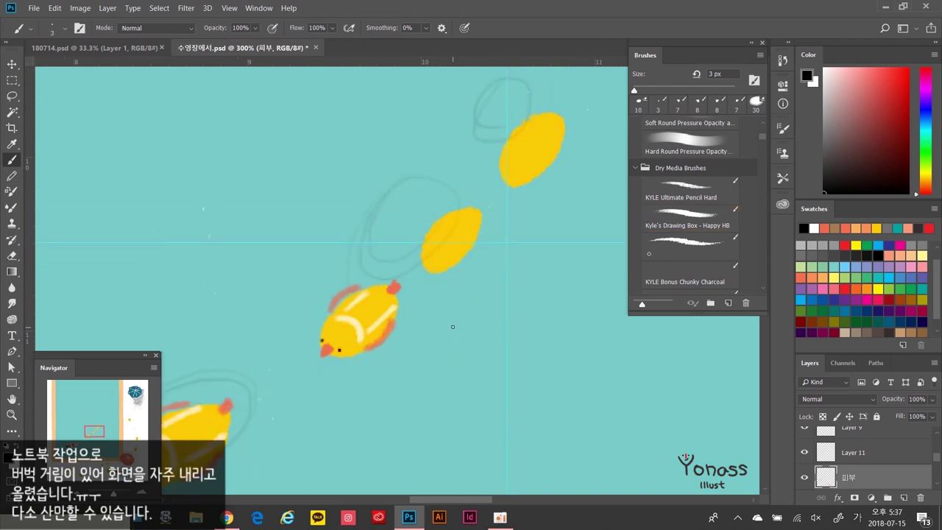
Step: Paint a small coral beak and tail on the third pool duck on the 피부 layer
{"action": "key", "text": "period"}
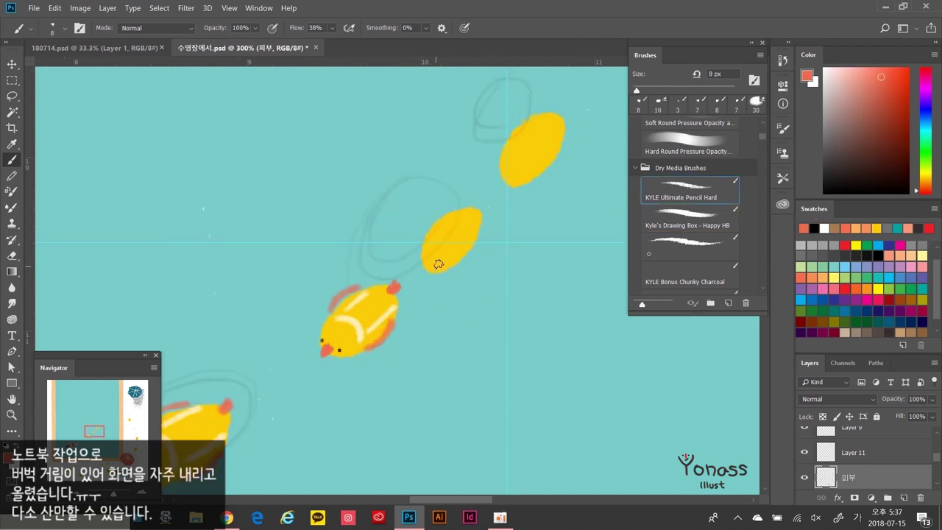
{"action": "key", "text": "bracketleft"}
{"action": "key", "text": "bracketleft"}
{"action": "key", "text": "bracketleft"}
{"action": "key", "text": "bracketleft"}
{"action": "key", "text": "bracketleft"}
{"action": "key", "text": "bracketleft"}
{"action": "left_click_drag", "start_coordinate": [428, 265], "coordinate": [425, 268]}
{"action": "scroll", "coordinate": [485, 245], "scroll_direction": "up", "scroll_amount": 1}
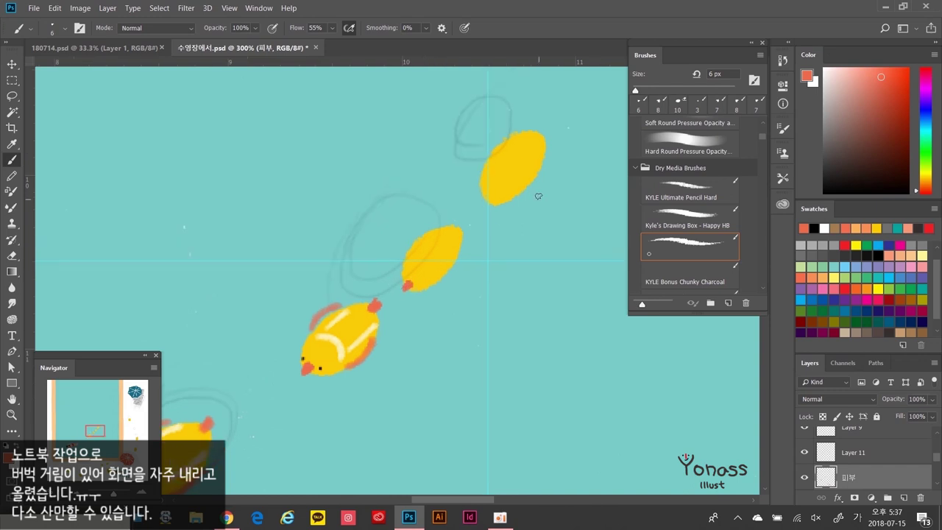
{"action": "scroll", "coordinate": [456, 230], "scroll_direction": "up", "scroll_amount": 1}
{"action": "key", "text": "bracketright"}
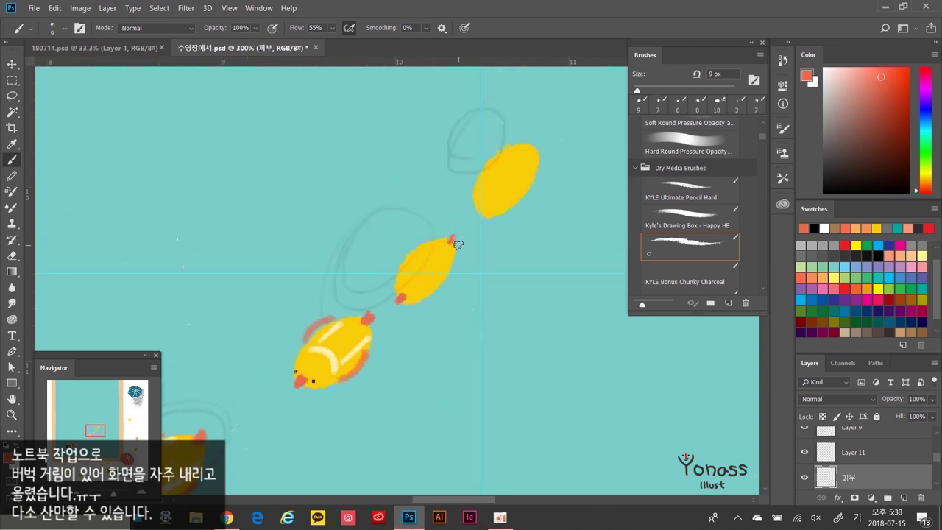
{"action": "scroll", "coordinate": [471, 210], "scroll_direction": "down", "scroll_amount": 2}
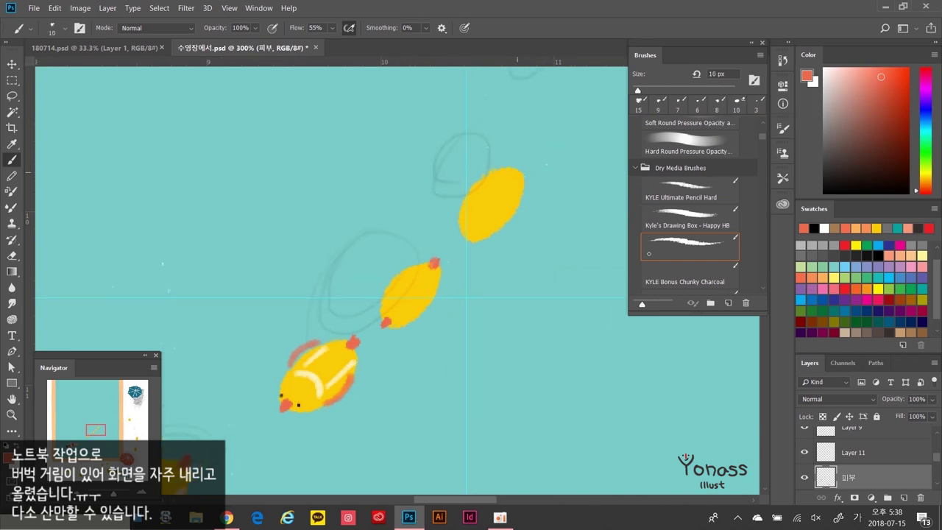
Step: Paint a coral beak and tail on the fourth pool duck with a 10 px brush
{"action": "scroll", "coordinate": [548, 144], "scroll_direction": "down", "scroll_amount": 2}
{"action": "scroll", "coordinate": [552, 139], "scroll_direction": "up", "scroll_amount": 4}
{"action": "scroll", "coordinate": [552, 138], "scroll_direction": "right", "scroll_amount": 3}
{"action": "key", "text": "bracketright"}
{"action": "left_click", "coordinate": [455, 225]}
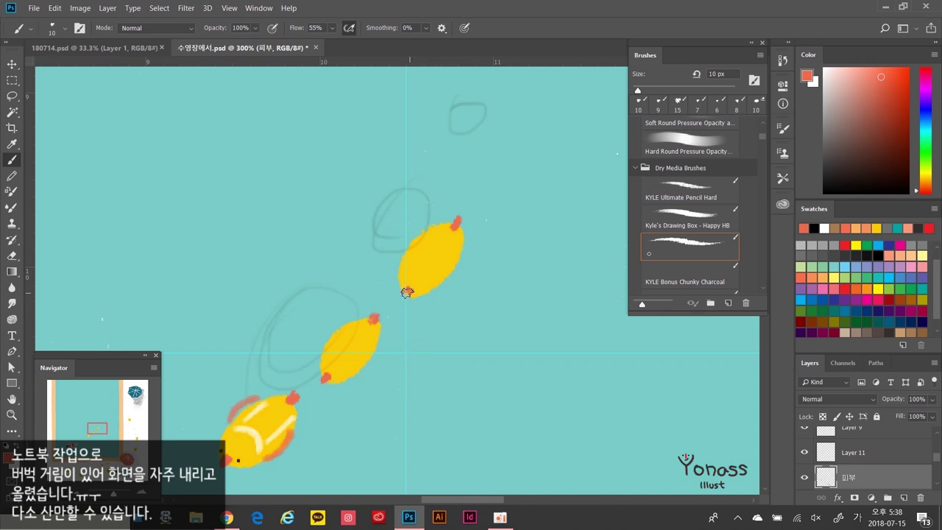
{"action": "scroll", "coordinate": [404, 293], "scroll_direction": "down", "scroll_amount": 1}
{"action": "scroll", "coordinate": [403, 292], "scroll_direction": "left", "scroll_amount": 1}
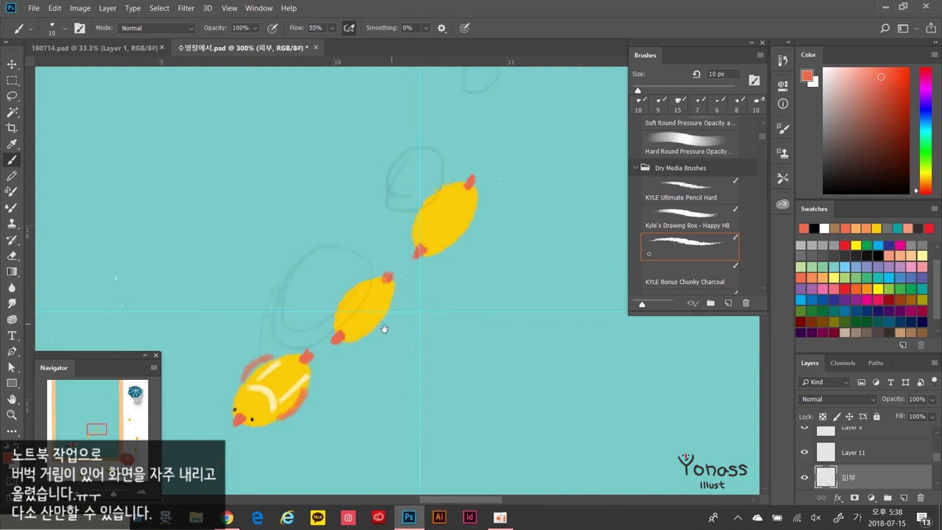
Step: Paint white neck and wing lines on the third and fourth pool ducks on Layer 11 with the Ultimate Pencil Hard brush
{"action": "key", "text": "alt+bracketright"}
{"action": "key", "text": "x"}
{"action": "scroll", "coordinate": [515, 367], "scroll_direction": "left", "scroll_amount": 2}
{"action": "scroll", "coordinate": [515, 368], "scroll_direction": "down", "scroll_amount": 1}
{"action": "left_click", "coordinate": [692, 193]}
{"action": "mouse_move", "coordinate": [367, 296]}
{"action": "left_mouse_down"}
{"action": "mouse_move", "coordinate": [388, 315]}
{"action": "mouse_move", "coordinate": [396, 306]}
{"action": "mouse_move", "coordinate": [372, 294]}
{"action": "mouse_move", "coordinate": [374, 323]}
{"action": "left_mouse_up"}
{"action": "key", "text": "ctrl+z"}
{"action": "key", "text": "ctrl+z"}
{"action": "key", "text": "bracketleft"}
{"action": "mouse_move", "coordinate": [466, 197]}
{"action": "left_mouse_down"}
{"action": "mouse_move", "coordinate": [447, 242]}
{"action": "mouse_move", "coordinate": [471, 247]}
{"action": "left_mouse_up"}
Step: Paint coral wing edges along both sides of the third and fourth pool ducks
{"action": "left_click", "coordinate": [386, 293], "text": "alt"}
{"action": "left_click_drag", "start_coordinate": [372, 294], "coordinate": [352, 335]}
{"action": "left_click_drag", "start_coordinate": [406, 309], "coordinate": [383, 340]}
{"action": "left_click_drag", "start_coordinate": [452, 199], "coordinate": [433, 235]}
{"action": "mouse_move", "coordinate": [492, 217]}
{"action": "left_mouse_down"}
{"action": "mouse_move", "coordinate": [480, 242]}
{"action": "mouse_move", "coordinate": [475, 216]}
{"action": "left_mouse_up"}
Step: Dot black eyes on the third and fourth pool ducks with the 3 px Happy HB brush
{"action": "key", "text": "period"}
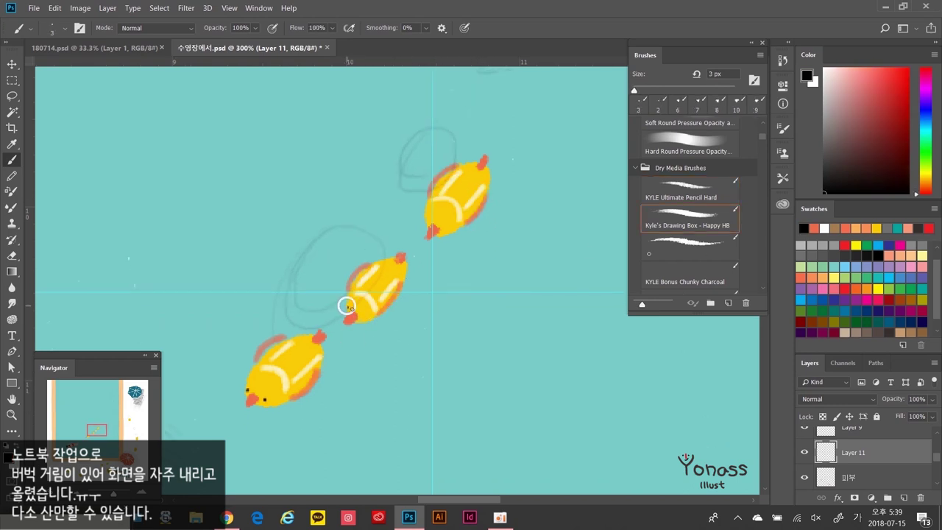
{"action": "key", "text": "h"}
{"action": "left_click_drag", "start_coordinate": [429, 220], "coordinate": [449, 235]}
{"action": "scroll", "coordinate": [331, 278], "scroll_direction": "down", "scroll_amount": 3}
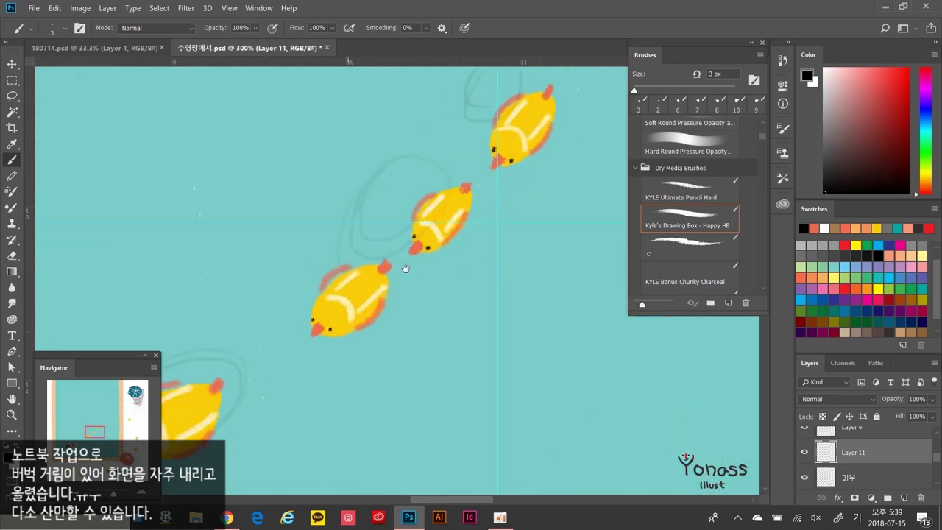
Step: Paint a coral beak and tail on the uppermost yellow duck on the deck beside the pool with a 15 px brush
{"action": "scroll", "coordinate": [332, 279], "scroll_direction": "down", "scroll_amount": 2}
{"action": "left_click_drag", "start_coordinate": [330, 278], "coordinate": [555, 258]}
{"action": "left_click_drag", "start_coordinate": [524, 326], "coordinate": [516, 308]}
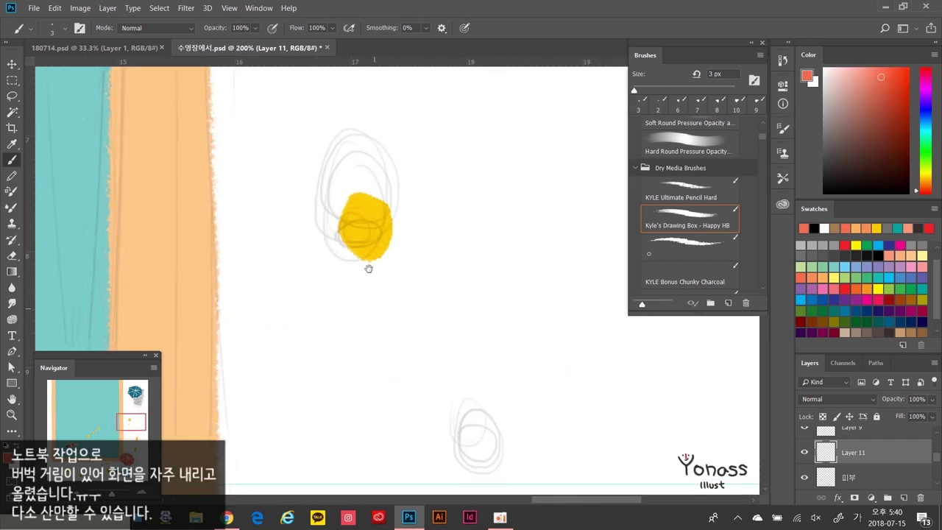
{"action": "left_click", "coordinate": [689, 243]}
{"action": "left_click_drag", "start_coordinate": [351, 193], "coordinate": [360, 213]}
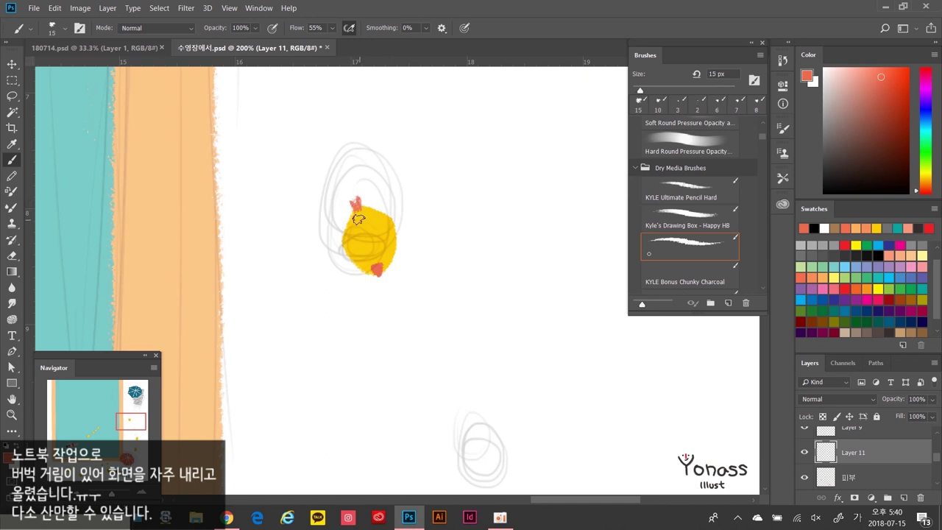
{"action": "key", "text": "bracketright"}
{"action": "key", "text": "ctrl+minus"}
{"action": "key", "text": "ctrl+minus"}
{"action": "key", "text": "ctrl+plus"}
{"action": "key", "text": "ctrl+plus"}
{"action": "key", "text": "comma"}
{"action": "key", "text": "comma"}
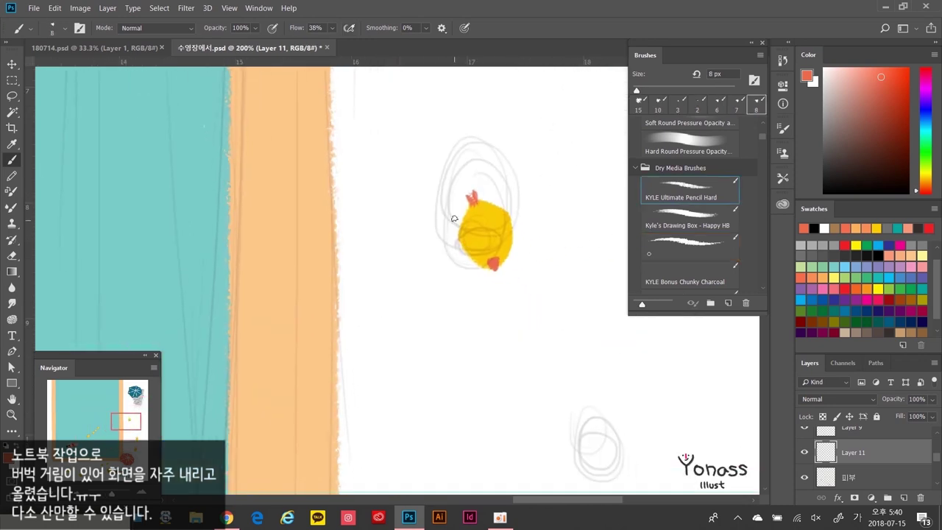
Step: Paint a coral beak and tail on the next yellow duck further down the deck with a 15 px brush
{"action": "scroll", "coordinate": [509, 219], "scroll_direction": "right", "scroll_amount": 5}
{"action": "scroll", "coordinate": [493, 267], "scroll_direction": "down", "scroll_amount": 5}
{"action": "key", "text": "period"}
{"action": "key", "text": "period"}
{"action": "key", "text": "bracketleft"}
{"action": "left_click", "coordinate": [480, 289]}
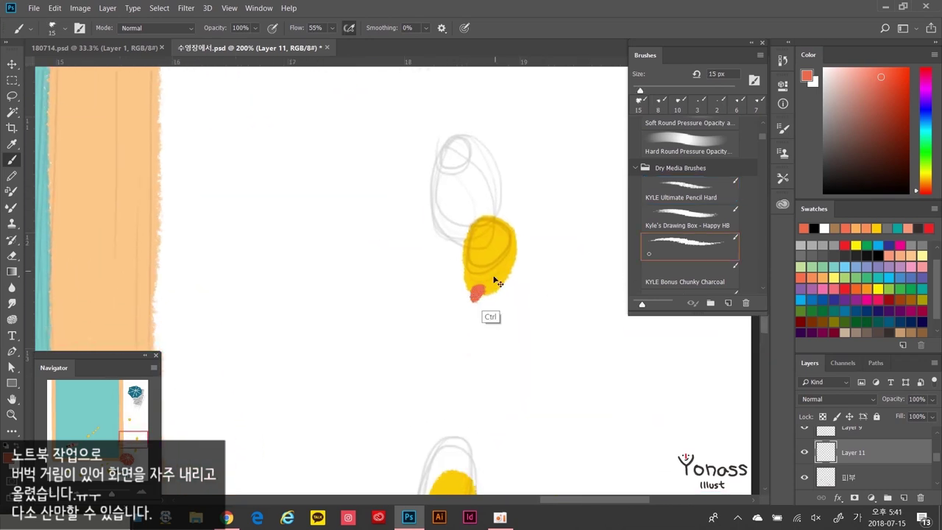
Step: Paint coral wing edges on the duck below the large sketched oval using the 8 px KYLE Ultimate Pencil Hard brush
{"action": "key", "text": "comma"}
{"action": "key", "text": "comma"}
{"action": "left_click_drag", "start_coordinate": [464, 232], "coordinate": [461, 268]}
{"action": "left_click_drag", "start_coordinate": [518, 240], "coordinate": [519, 248]}
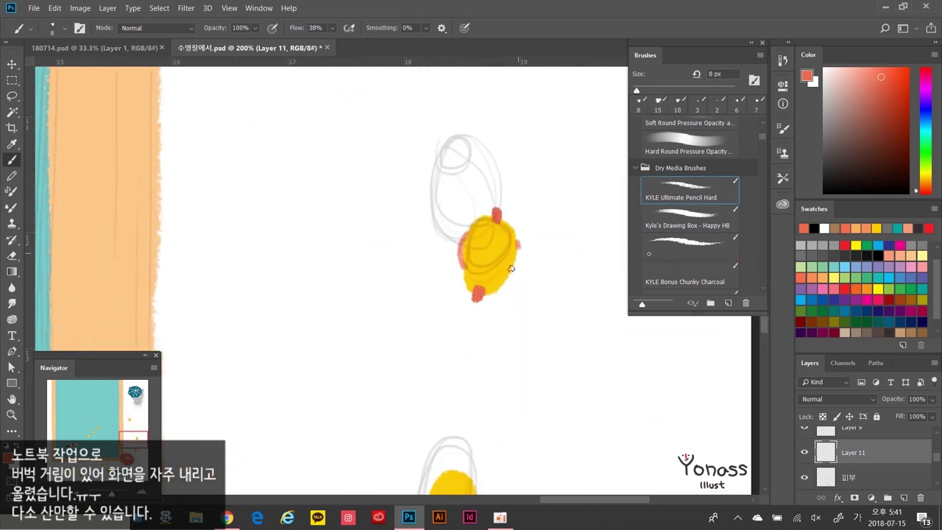
Step: Paint a coral beak, tail and wing edges on the deck duck just above the coral umbrella, using 10 px and 8 px brushes
{"action": "scroll", "coordinate": [518, 263], "scroll_direction": "down", "scroll_amount": 5}
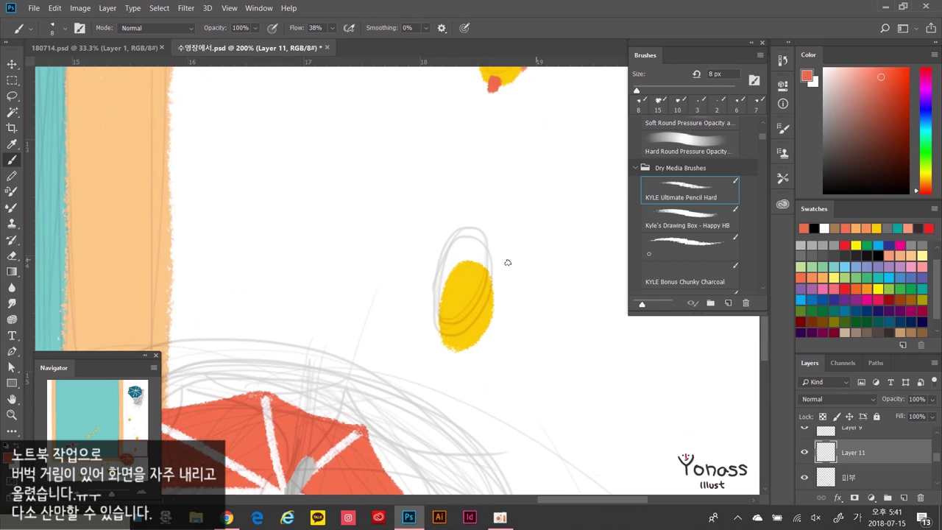
{"action": "scroll", "coordinate": [508, 263], "scroll_direction": "up", "scroll_amount": 1}
{"action": "key", "text": "period"}
{"action": "left_click", "coordinate": [463, 314]}
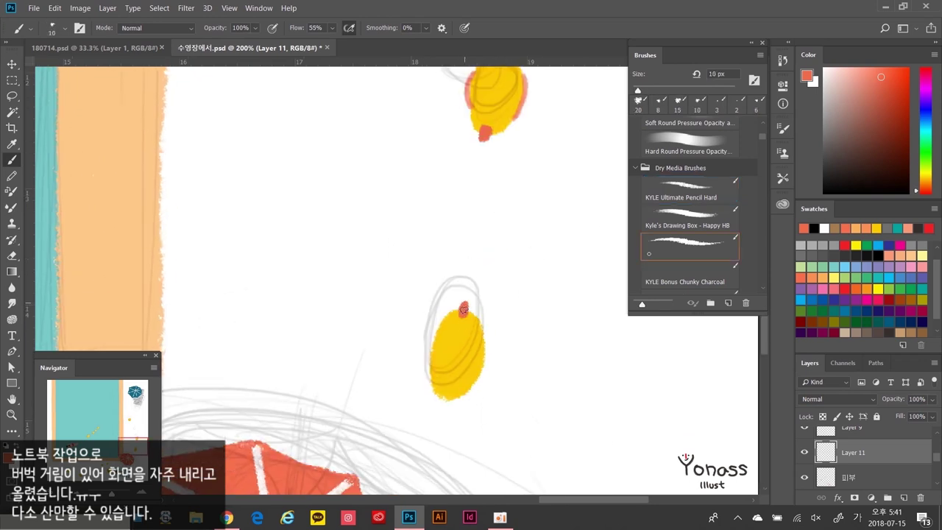
{"action": "key", "text": "comma"}
{"action": "left_click_drag", "start_coordinate": [440, 321], "coordinate": [428, 365]}
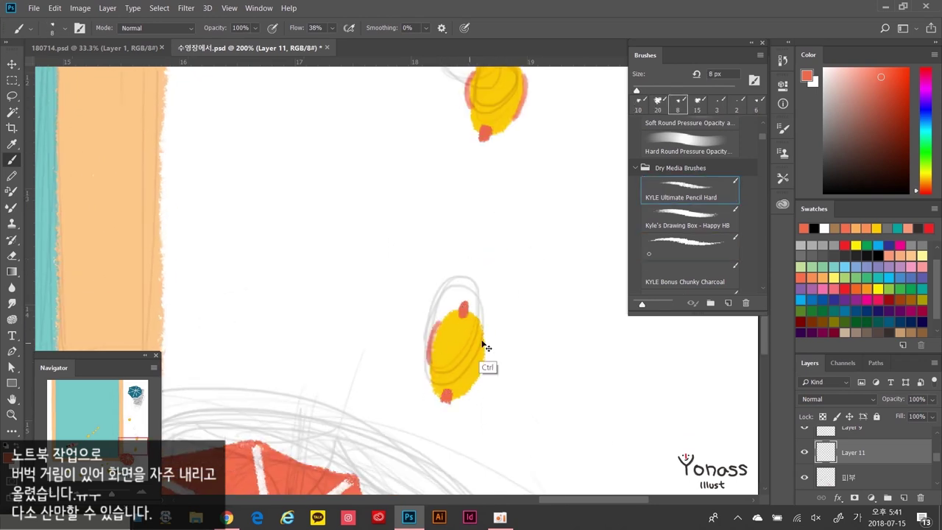
{"action": "scroll", "coordinate": [442, 368], "scroll_direction": "down", "scroll_amount": 1}
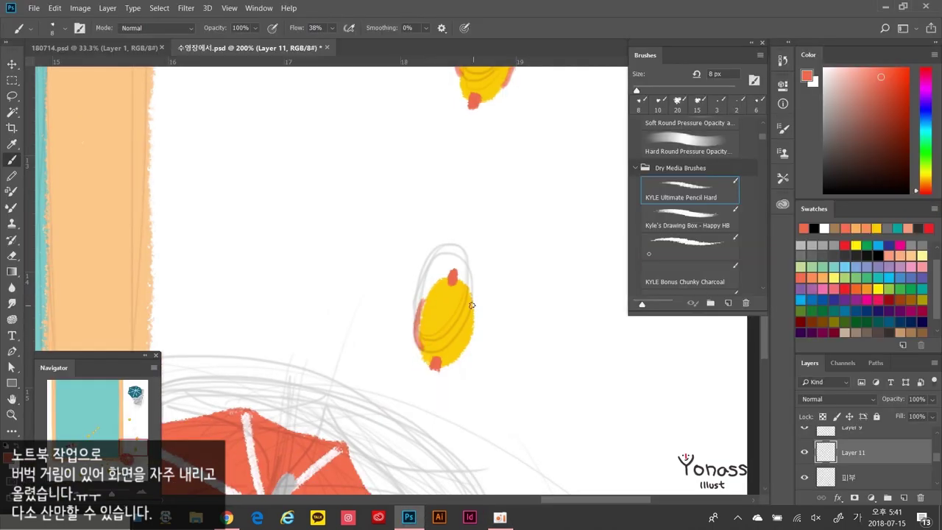
Step: Paint a coral beak, tail and wing edges on the small duck nearest the sunbather's head
{"action": "left_click_drag", "start_coordinate": [423, 344], "coordinate": [617, 520]}
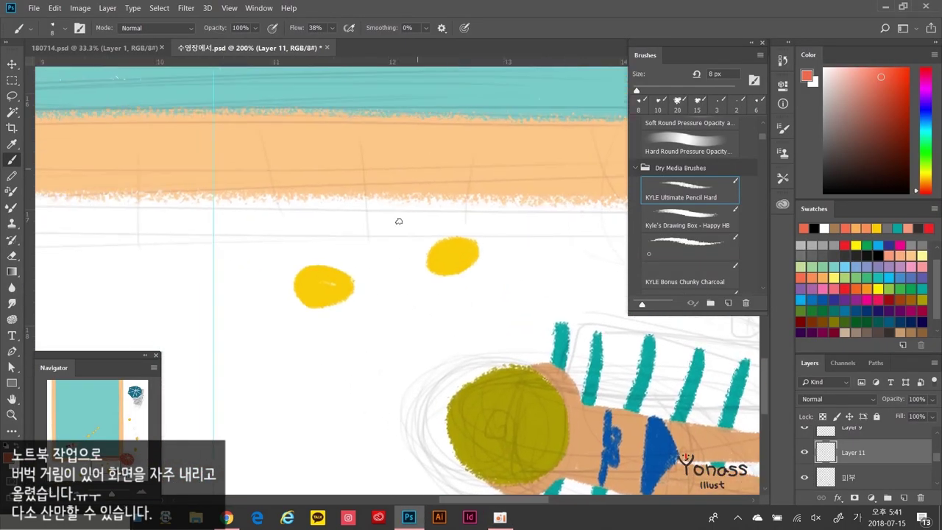
{"action": "left_click", "coordinate": [676, 245]}
{"action": "key", "text": "bracketleft"}
{"action": "key", "text": "bracketleft"}
{"action": "left_click", "coordinate": [475, 247]}
{"action": "left_click", "coordinate": [475, 246]}
{"action": "key", "text": "comma"}
{"action": "key", "text": "comma"}
{"action": "left_click_drag", "start_coordinate": [428, 247], "coordinate": [471, 238]}
{"action": "left_click_drag", "start_coordinate": [435, 274], "coordinate": [471, 268]}
Step: Paint a coral beak, tail and wing edges on the neighbouring round duck below the pool border
{"action": "left_click_drag", "start_coordinate": [301, 296], "coordinate": [404, 280]}
{"action": "key", "text": "period"}
{"action": "key", "text": "period"}
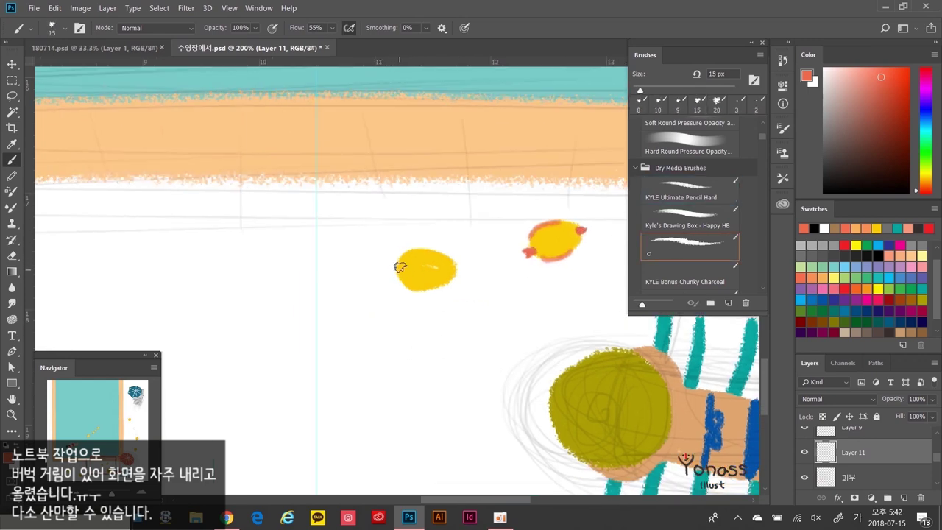
{"action": "key", "text": "comma"}
{"action": "key", "text": "comma"}
Step: Paint coral wing edges, a beak and a tail on the tilted duck near the canvas's lower edge
{"action": "mouse_move", "coordinate": [412, 326]}
{"action": "left_mouse_down"}
{"action": "mouse_move", "coordinate": [374, 307]}
{"action": "mouse_move", "coordinate": [427, 302]}
{"action": "mouse_move", "coordinate": [417, 344]}
{"action": "left_mouse_up"}
{"action": "left_click_drag", "start_coordinate": [413, 280], "coordinate": [447, 305]}
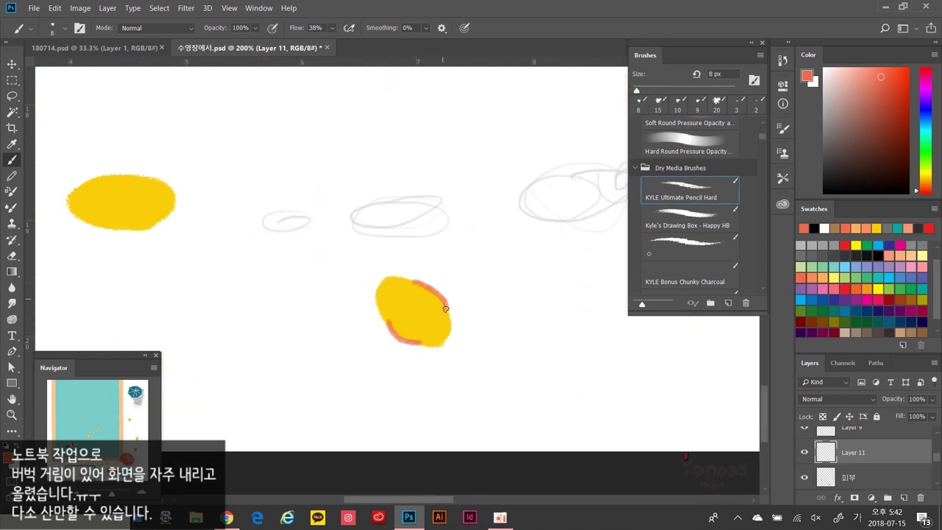
{"action": "key", "text": "period"}
{"action": "left_click_drag", "start_coordinate": [440, 333], "coordinate": [450, 346]}
Step: Paint a coral beak, a feathered tail and 8 px wing edges on the leftmost duck on the lower deck
{"action": "mouse_move", "coordinate": [85, 200]}
{"action": "left_mouse_down"}
{"action": "mouse_move", "coordinate": [255, 243]}
{"action": "mouse_move", "coordinate": [296, 313]}
{"action": "left_mouse_up"}
{"action": "left_click_drag", "start_coordinate": [286, 295], "coordinate": [295, 301]}
{"action": "left_click_drag", "start_coordinate": [397, 284], "coordinate": [409, 296]}
{"action": "key", "text": "comma"}
{"action": "left_click_drag", "start_coordinate": [318, 278], "coordinate": [384, 274]}
{"action": "key", "text": "ctrl+z"}
{"action": "left_click_drag", "start_coordinate": [324, 322], "coordinate": [388, 313]}
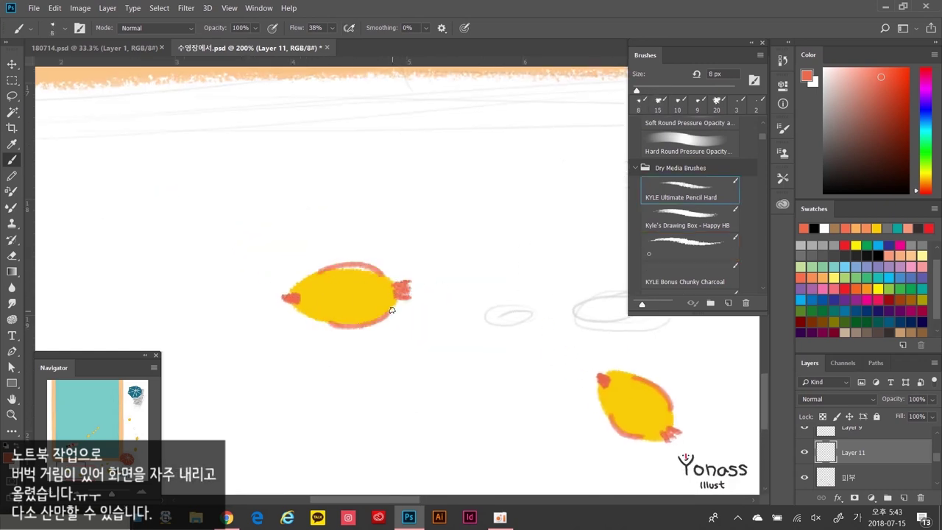
Step: Paint white curved highlights across the neck and along both wings of the leftmost lower-deck duck
{"action": "left_click", "coordinate": [387, 313], "text": "alt"}
{"action": "left_click_drag", "start_coordinate": [323, 279], "coordinate": [330, 313]}
{"action": "mouse_move", "coordinate": [345, 299]}
{"action": "left_mouse_down"}
{"action": "mouse_move", "coordinate": [362, 290]}
{"action": "mouse_move", "coordinate": [358, 269]}
{"action": "left_mouse_up"}
{"action": "left_click_drag", "start_coordinate": [349, 307], "coordinate": [397, 301]}
Step: Dot two black eyes beside the leftmost duck's beak with the 7 px Happy HB brush
{"action": "left_click_drag", "start_coordinate": [433, 304], "coordinate": [508, 309]}
{"action": "key", "text": "d"}
{"action": "key", "text": "period"}
{"action": "key", "text": "bracketleft"}
{"action": "left_click", "coordinate": [391, 281]}
{"action": "left_click", "coordinate": [391, 303]}
Step: Paint white neck and wing highlights on the tilted lower-deck duck and dot its black eyes with the 6 px Happy HB brush
{"action": "left_click", "coordinate": [852, 477]}
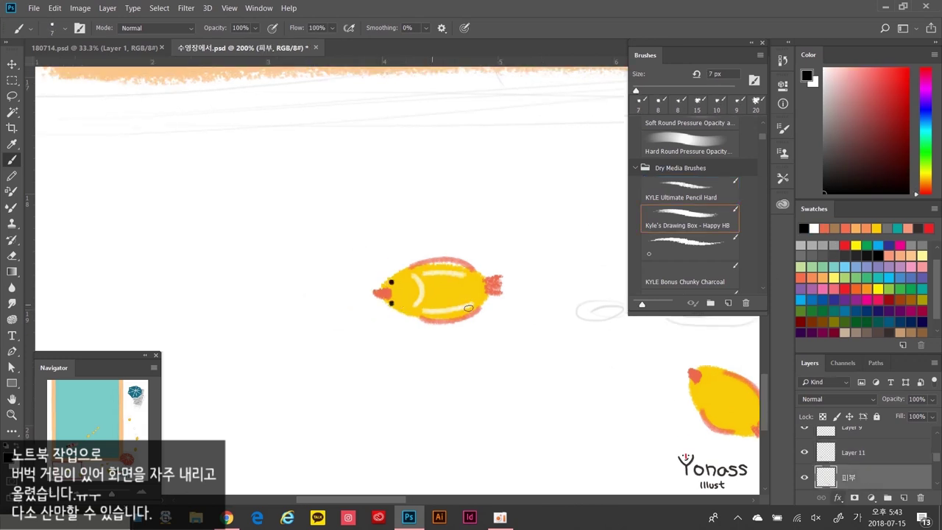
{"action": "scroll", "coordinate": [506, 275], "scroll_direction": "down", "scroll_amount": 3}
{"action": "scroll", "coordinate": [486, 314], "scroll_direction": "right", "scroll_amount": 5}
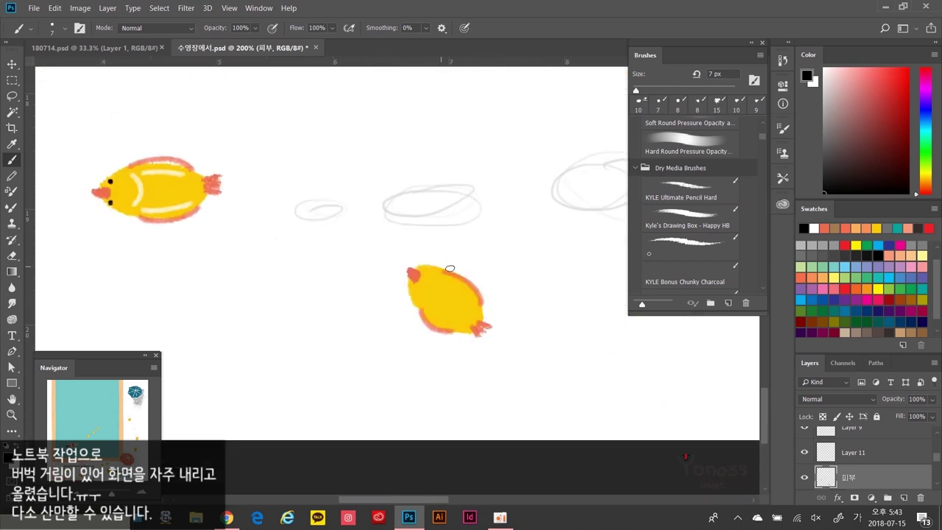
{"action": "key", "text": "alt+bracketright"}
{"action": "key", "text": "x"}
{"action": "left_click", "coordinate": [690, 190]}
{"action": "left_click_drag", "start_coordinate": [443, 283], "coordinate": [426, 302]}
{"action": "key", "text": "x"}
{"action": "key", "text": "period"}
{"action": "left_click", "coordinate": [411, 284]}
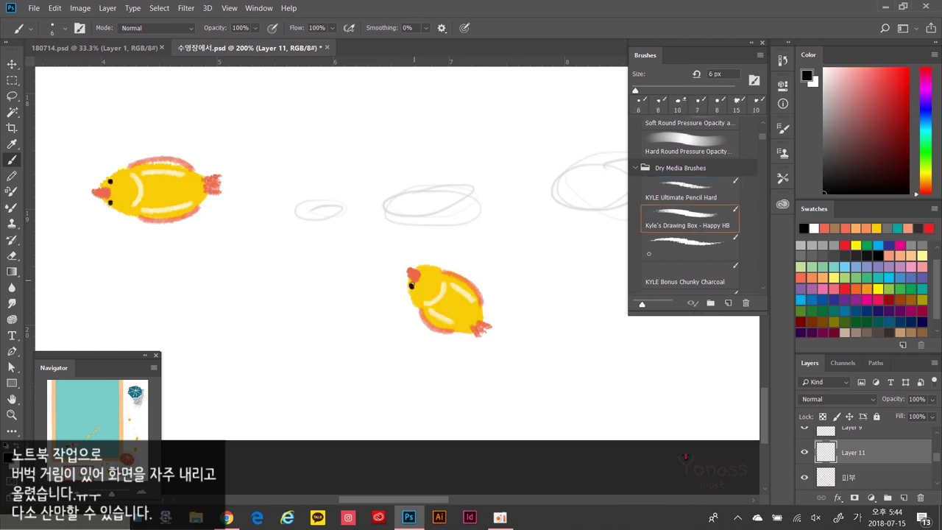
Step: Dot black eyes and paint white highlights on the two ducks between the pool border and the sunbather
{"action": "mouse_move", "coordinate": [602, 184]}
{"action": "left_mouse_down"}
{"action": "mouse_move", "coordinate": [402, 317]}
{"action": "mouse_move", "coordinate": [271, 372]}
{"action": "left_mouse_up"}
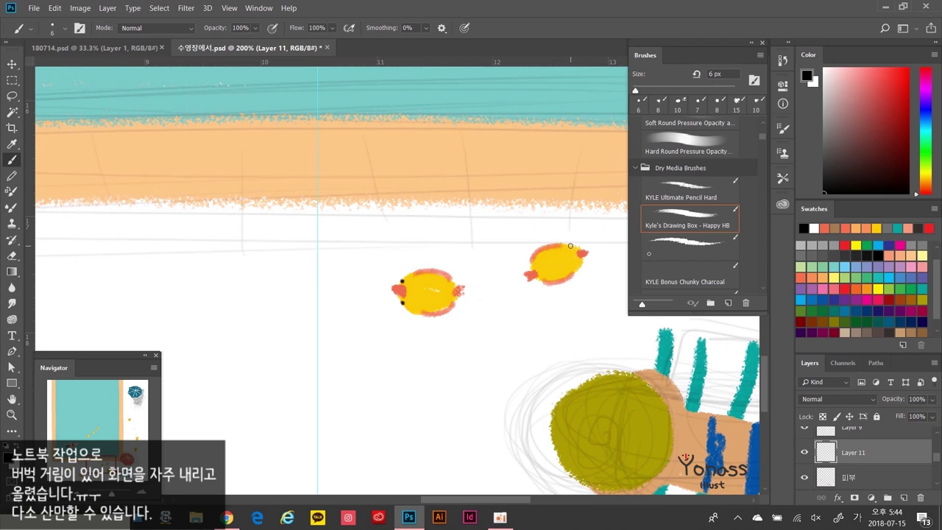
{"action": "scroll", "coordinate": [577, 265], "scroll_direction": "up", "scroll_amount": 1}
{"action": "key", "text": "comma"}
{"action": "key", "text": "bracketright"}
{"action": "key", "text": "shift+3"}
{"action": "key", "text": "shift+8"}
{"action": "key", "text": "x"}
{"action": "left_click_drag", "start_coordinate": [433, 301], "coordinate": [446, 322]}
Step: Paint white neck and wing highlights on the two deck ducks above the coral umbrella with the 8 px pencil brush
{"action": "mouse_move", "coordinate": [552, 289]}
{"action": "left_mouse_down"}
{"action": "mouse_move", "coordinate": [346, 346]}
{"action": "mouse_move", "coordinate": [461, 244]}
{"action": "mouse_move", "coordinate": [416, 314]}
{"action": "mouse_move", "coordinate": [415, 356]}
{"action": "left_mouse_up"}
{"action": "left_click_drag", "start_coordinate": [444, 324], "coordinate": [444, 359]}
{"action": "key", "text": "alt+bracketleft"}
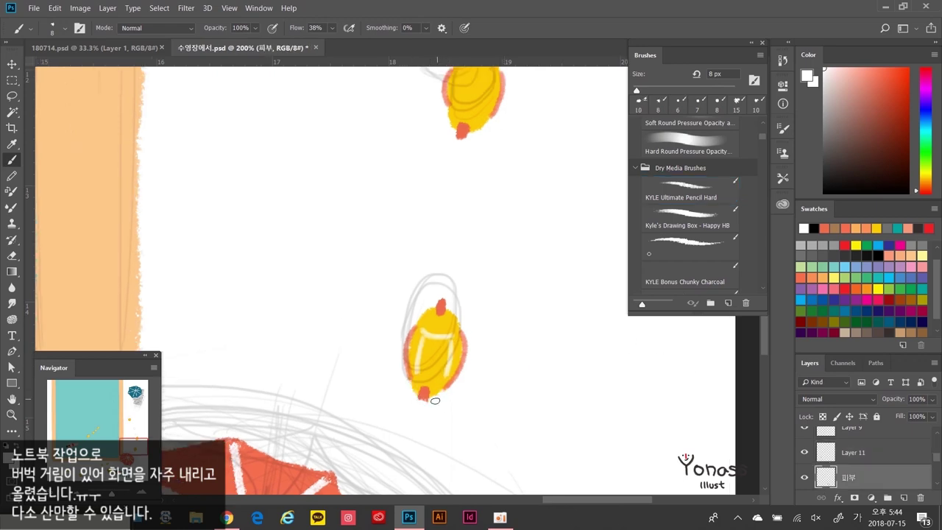
{"action": "left_click_drag", "start_coordinate": [452, 310], "coordinate": [481, 148]}
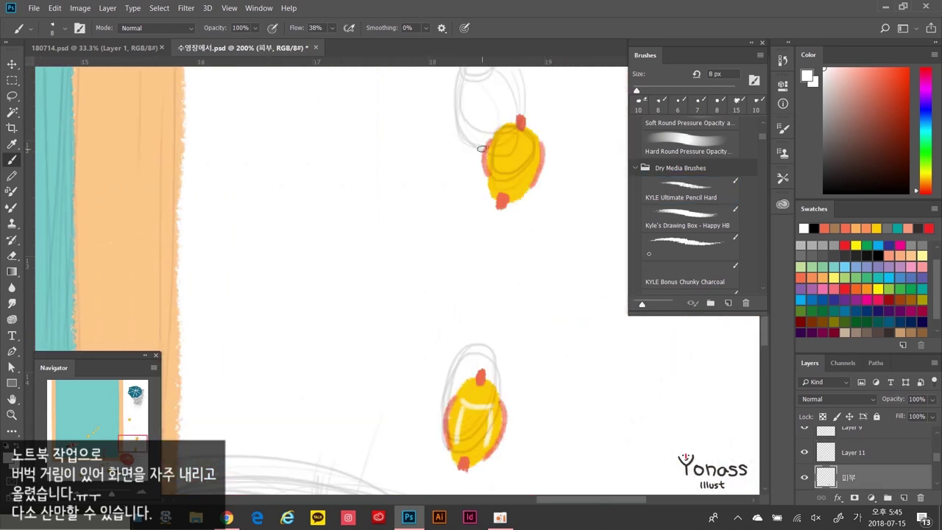
{"action": "key", "text": "alt+bracketright"}
{"action": "left_click_drag", "start_coordinate": [525, 185], "coordinate": [523, 142]}
{"action": "mouse_move", "coordinate": [493, 132]}
{"action": "left_mouse_down"}
{"action": "mouse_move", "coordinate": [502, 168]}
{"action": "mouse_move", "coordinate": [515, 169]}
{"action": "left_mouse_up"}
Step: Dot black eyes on the two deck ducks above the coral umbrella with the 7 px Happy HB brush
{"action": "key", "text": "d"}
{"action": "key", "text": "period"}
{"action": "left_click", "coordinate": [467, 383]}
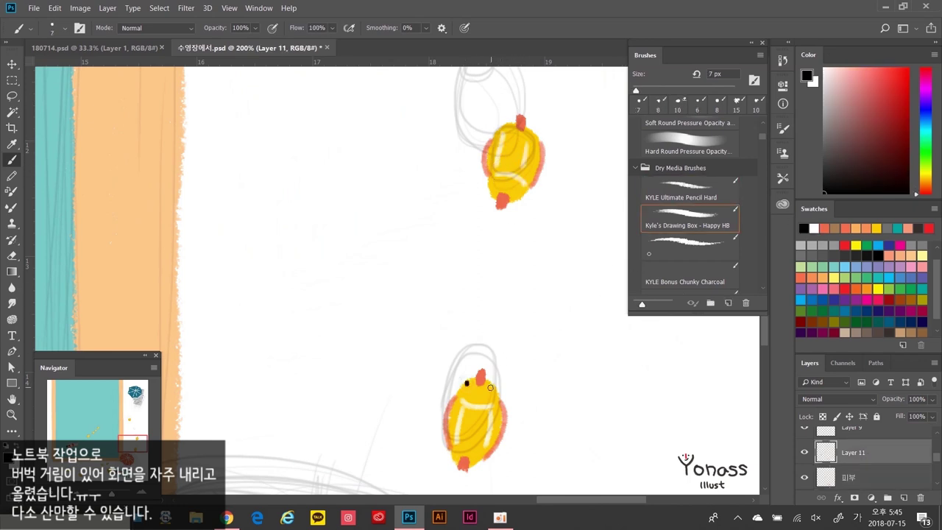
Step: Dot black eyes on the uppermost deck duck and paint its white highlights with the 8 px KYLE Ultimate Pencil Hard brush
{"action": "scroll", "coordinate": [490, 386], "scroll_direction": "down", "scroll_amount": 10}
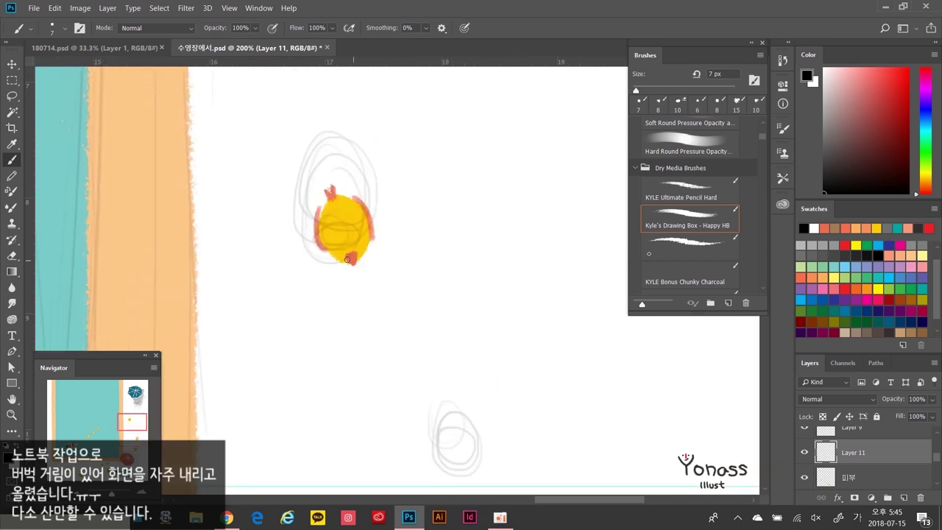
{"action": "key", "text": "comma"}
{"action": "key", "text": "x"}
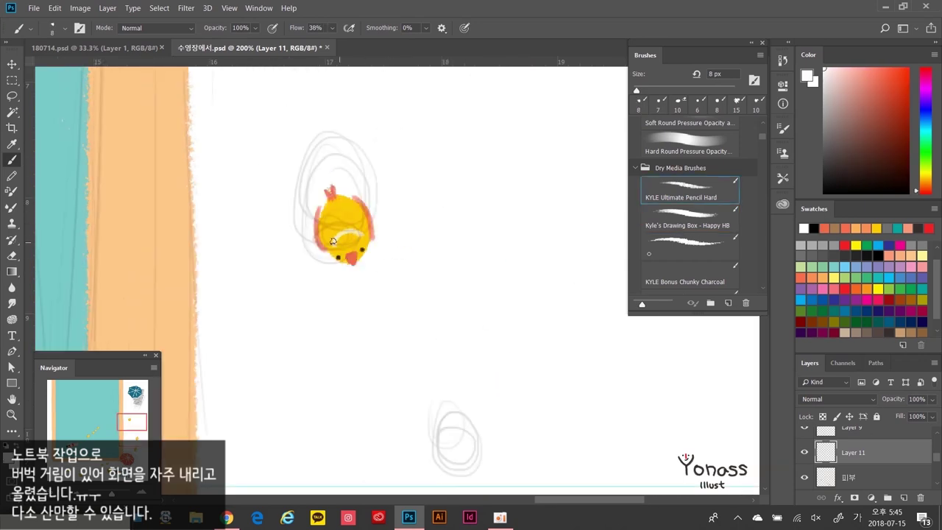
Step: Hide the rough sketch layer and the guides to show the clean painting
{"action": "key", "text": "ctrl+0"}
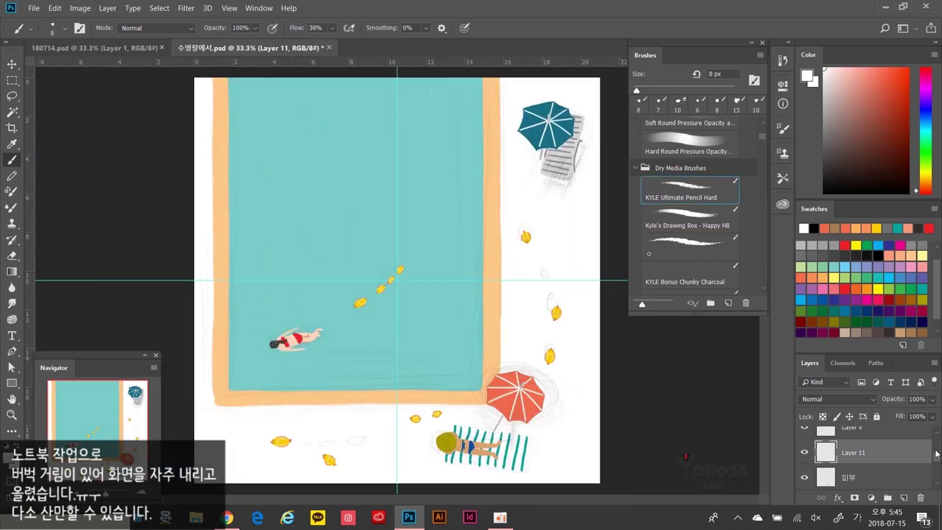
{"action": "scroll", "coordinate": [869, 456], "scroll_direction": "up", "scroll_amount": 3}
{"action": "left_click", "coordinate": [804, 439]}
{"action": "key", "text": "v"}
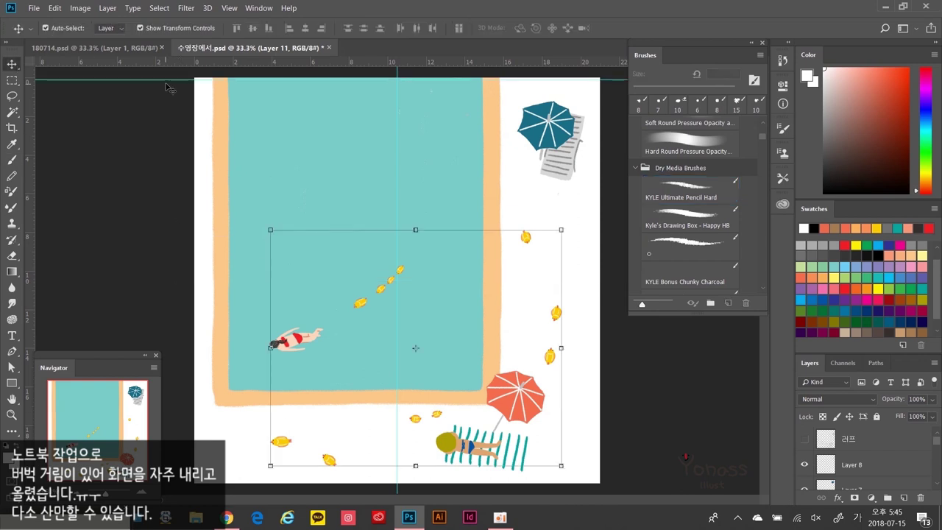
{"action": "key", "text": "ctrl+semicolon"}
{"action": "left_click", "coordinate": [622, 383]}
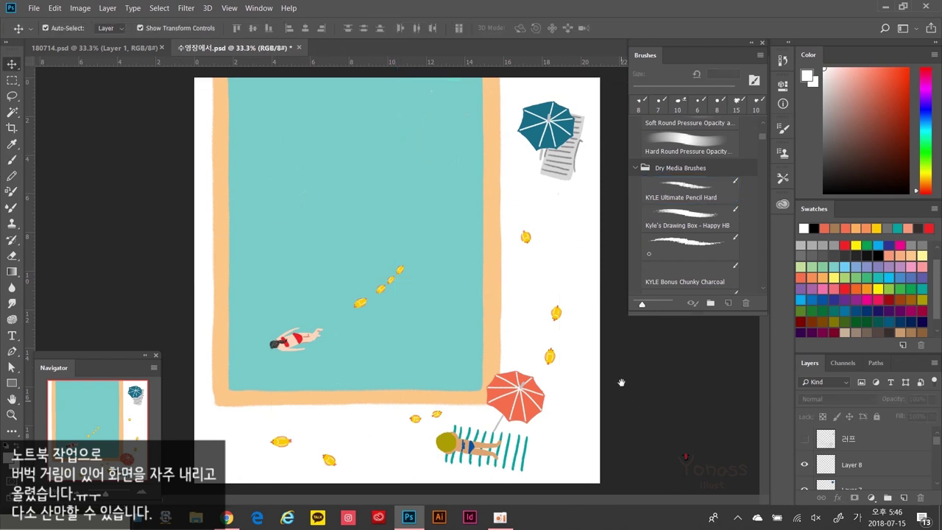
Step: Load the pool water as a selection on a new layer above it, with a dark gray 15 px KYLE Ultimate Pencil Hard brush
{"action": "scroll", "coordinate": [895, 451], "scroll_direction": "down", "scroll_amount": 3}
{"action": "left_click", "coordinate": [883, 459]}
{"action": "left_click", "coordinate": [825, 459], "text": "ctrl"}
{"action": "key", "text": "b"}
{"action": "left_click", "coordinate": [690, 190]}
{"action": "left_click", "coordinate": [847, 248]}
{"action": "left_click_drag", "start_coordinate": [273, 224], "coordinate": [382, 234]}
{"action": "key", "text": "ctrl+z"}
{"action": "left_click_drag", "start_coordinate": [280, 245], "coordinate": [380, 247]}
{"action": "key", "text": "ctrl+z"}
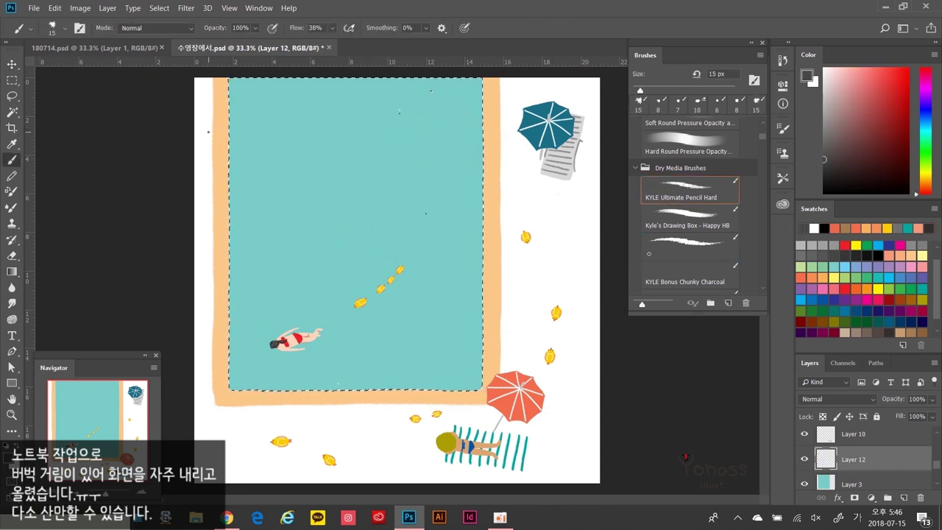
Step: Draw evenly spaced, slightly wavy dark gray horizontal tile lines across the full width of the pool
{"action": "mouse_move", "coordinate": [230, 93]}
{"action": "left_mouse_down"}
{"action": "mouse_move", "coordinate": [482, 90]}
{"action": "mouse_move", "coordinate": [327, 110]}
{"action": "mouse_move", "coordinate": [483, 107]}
{"action": "mouse_move", "coordinate": [454, 91]}
{"action": "mouse_move", "coordinate": [483, 90]}
{"action": "left_mouse_up"}
{"action": "key", "text": "ctrl+z"}
{"action": "key", "text": "ctrl+z"}
{"action": "left_click_drag", "start_coordinate": [229, 107], "coordinate": [483, 108]}
{"action": "mouse_move", "coordinate": [228, 126]}
{"action": "left_mouse_down"}
{"action": "mouse_move", "coordinate": [468, 108]}
{"action": "mouse_move", "coordinate": [460, 128]}
{"action": "mouse_move", "coordinate": [482, 128]}
{"action": "left_mouse_up"}
{"action": "mouse_move", "coordinate": [229, 143]}
{"action": "left_mouse_down"}
{"action": "mouse_move", "coordinate": [483, 144]}
{"action": "mouse_move", "coordinate": [459, 157]}
{"action": "mouse_move", "coordinate": [483, 158]}
{"action": "left_mouse_up"}
{"action": "left_click_drag", "start_coordinate": [228, 177], "coordinate": [483, 177]}
{"action": "left_click_drag", "start_coordinate": [228, 194], "coordinate": [482, 194]}
{"action": "left_click_drag", "start_coordinate": [229, 210], "coordinate": [483, 211]}
{"action": "left_click_drag", "start_coordinate": [228, 228], "coordinate": [483, 228]}
{"action": "left_click_drag", "start_coordinate": [228, 245], "coordinate": [483, 245]}
{"action": "left_click_drag", "start_coordinate": [228, 265], "coordinate": [483, 264]}
{"action": "mouse_move", "coordinate": [228, 286]}
{"action": "left_mouse_down"}
{"action": "mouse_move", "coordinate": [483, 285]}
{"action": "mouse_move", "coordinate": [482, 298]}
{"action": "left_mouse_up"}
{"action": "left_click_drag", "start_coordinate": [229, 323], "coordinate": [482, 323]}
{"action": "left_click_drag", "start_coordinate": [228, 340], "coordinate": [498, 340]}
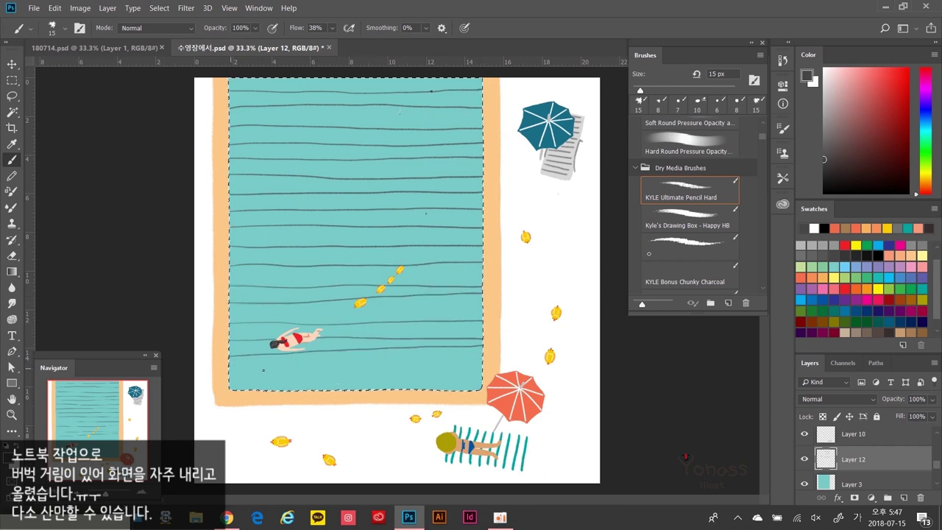
{"action": "left_click_drag", "start_coordinate": [230, 373], "coordinate": [482, 374]}
{"action": "key", "text": "ctrl+z"}
{"action": "left_click_drag", "start_coordinate": [228, 368], "coordinate": [483, 368]}
{"action": "left_click_drag", "start_coordinate": [228, 381], "coordinate": [483, 382]}
{"action": "left_click_drag", "start_coordinate": [245, 153], "coordinate": [245, 392]}
{"action": "key", "text": "ctrl+z"}
{"action": "left_click_drag", "start_coordinate": [245, 82], "coordinate": [245, 306]}
{"action": "key", "text": "ctrl+z"}
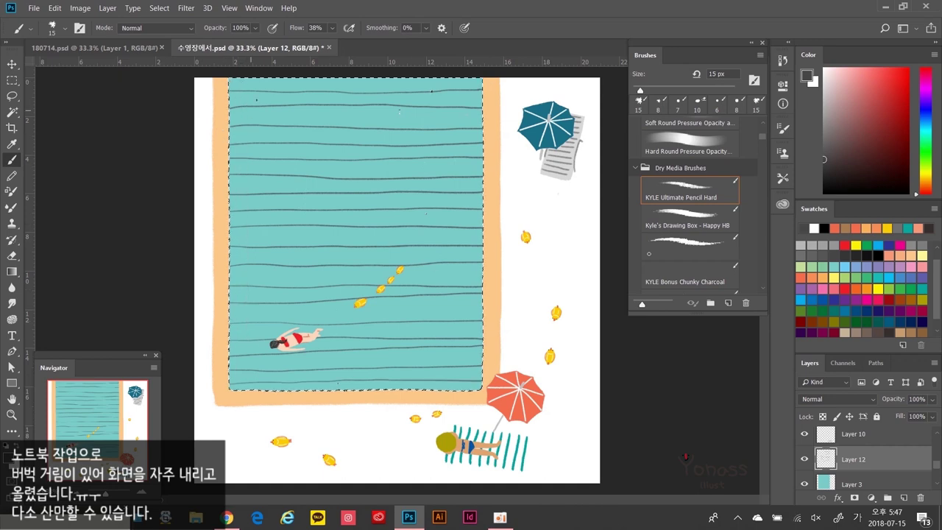
Step: Draw evenly spaced dark gray vertical lines down the whole pool to complete the tile grid, redoing uneven strokes
{"action": "key", "text": "ctrl+minus"}
{"action": "mouse_move", "coordinate": [280, 131]}
{"action": "left_mouse_down"}
{"action": "mouse_move", "coordinate": [281, 353]}
{"action": "mouse_move", "coordinate": [308, 364]}
{"action": "left_mouse_up"}
{"action": "left_click_drag", "start_coordinate": [316, 166], "coordinate": [316, 319]}
{"action": "key", "text": "ctrl+z"}
{"action": "left_click_drag", "start_coordinate": [318, 118], "coordinate": [319, 366]}
{"action": "left_click_drag", "start_coordinate": [331, 118], "coordinate": [332, 367]}
{"action": "left_click_drag", "start_coordinate": [342, 118], "coordinate": [342, 366]}
{"action": "key", "text": "ctrl+z"}
{"action": "left_click_drag", "start_coordinate": [359, 118], "coordinate": [353, 363]}
{"action": "key", "text": "ctrl+z"}
{"action": "key", "text": "ctrl+z"}
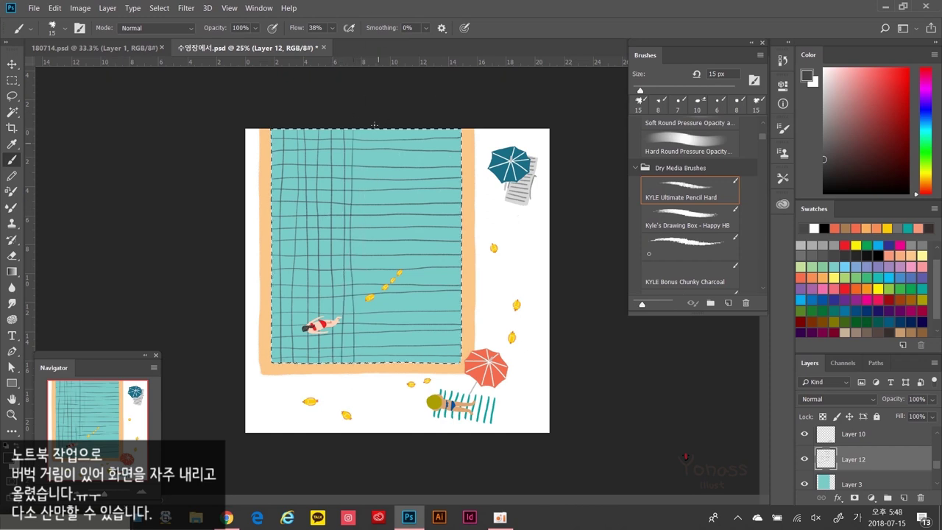
{"action": "left_click_drag", "start_coordinate": [369, 128], "coordinate": [370, 296]}
{"action": "key", "text": "ctrl+z"}
{"action": "left_click_drag", "start_coordinate": [370, 166], "coordinate": [370, 294]}
{"action": "key", "text": "ctrl+z"}
{"action": "left_click_drag", "start_coordinate": [365, 129], "coordinate": [367, 364]}
{"action": "mouse_move", "coordinate": [374, 128]}
{"action": "left_mouse_down"}
{"action": "mouse_move", "coordinate": [383, 362]}
{"action": "mouse_move", "coordinate": [392, 362]}
{"action": "left_mouse_up"}
{"action": "key", "text": "ctrl+z"}
{"action": "mouse_move", "coordinate": [390, 140]}
{"action": "left_mouse_down"}
{"action": "mouse_move", "coordinate": [392, 362]}
{"action": "mouse_move", "coordinate": [401, 363]}
{"action": "left_mouse_up"}
{"action": "key", "text": "ctrl+z"}
{"action": "key", "text": "ctrl+z"}
{"action": "key", "text": "ctrl+z"}
{"action": "key", "text": "ctrl+z"}
{"action": "left_click_drag", "start_coordinate": [392, 163], "coordinate": [390, 364]}
{"action": "left_click_drag", "start_coordinate": [402, 128], "coordinate": [408, 362]}
{"action": "key", "text": "ctrl+z"}
{"action": "key", "text": "ctrl+z"}
{"action": "mouse_move", "coordinate": [407, 130]}
{"action": "left_mouse_down"}
{"action": "mouse_move", "coordinate": [411, 363]}
{"action": "mouse_move", "coordinate": [420, 335]}
{"action": "mouse_move", "coordinate": [420, 364]}
{"action": "left_mouse_up"}
{"action": "left_click_drag", "start_coordinate": [427, 128], "coordinate": [430, 364]}
{"action": "key", "text": "ctrl+z"}
{"action": "left_click_drag", "start_coordinate": [428, 128], "coordinate": [434, 364]}
{"action": "key", "text": "ctrl+z"}
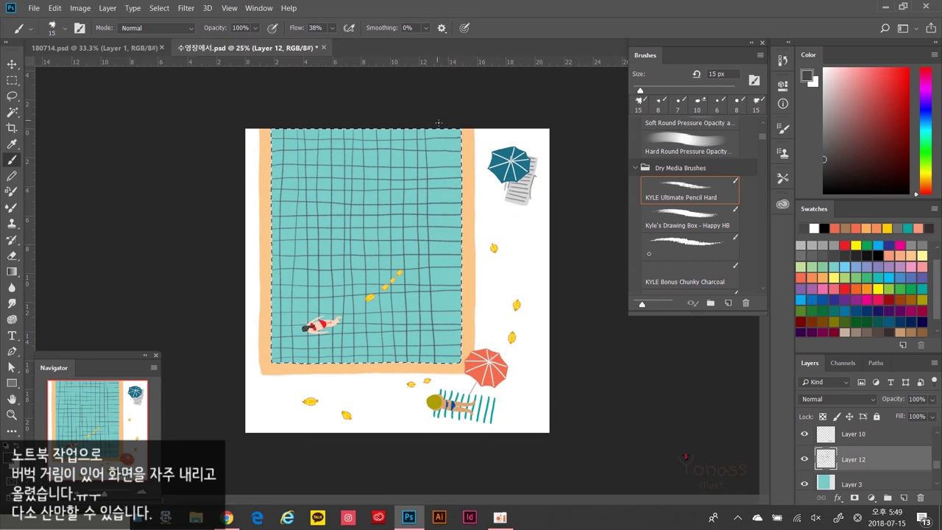
{"action": "mouse_move", "coordinate": [438, 130]}
{"action": "left_mouse_down"}
{"action": "mouse_move", "coordinate": [443, 364]}
{"action": "mouse_move", "coordinate": [454, 350]}
{"action": "left_mouse_up"}
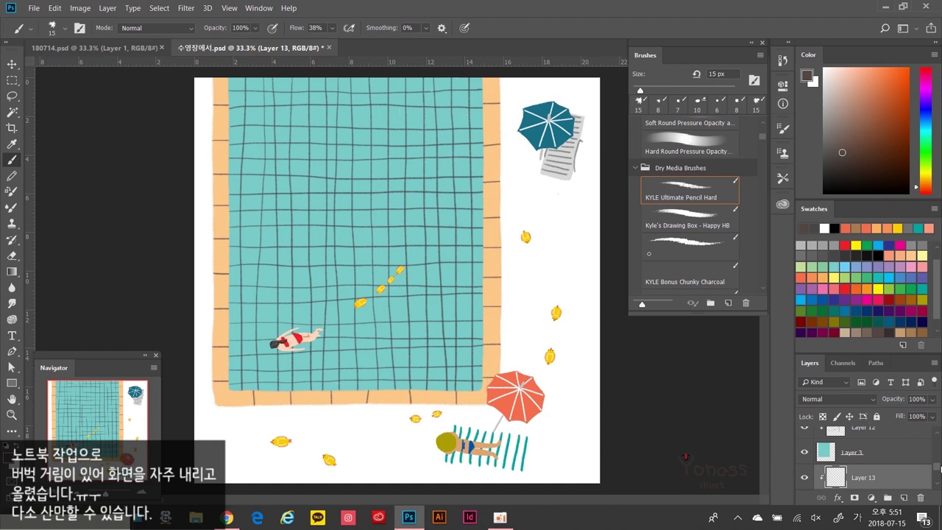
Step: Add an empty layer clipped to Layer 4, load the pool border's area as a selection and clear that selection
{"action": "left_click", "coordinate": [904, 498], "text": "ctrl"}
{"action": "left_click", "coordinate": [825, 482], "text": "ctrl"}
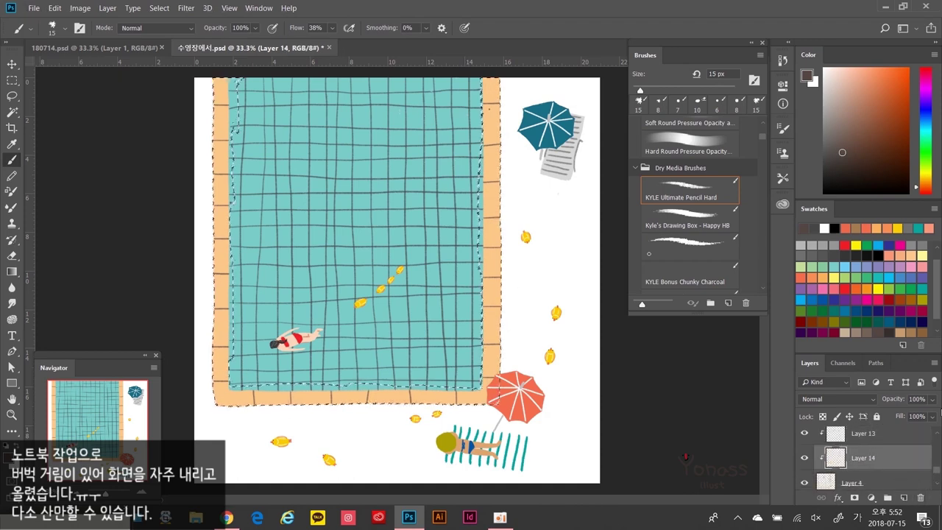
{"action": "scroll", "coordinate": [861, 283], "scroll_direction": "down", "scroll_amount": 1}
{"action": "scroll", "coordinate": [766, 141], "scroll_direction": "up", "scroll_amount": 2}
{"action": "key", "text": "ctrl+d"}
Step: Outline all four sides of the sunbather's striped towel on Layer 8 with a light gray 15 px KYLE Ultimate Pencil Hard brush
{"action": "scroll", "coordinate": [913, 449], "scroll_direction": "up", "scroll_amount": 3}
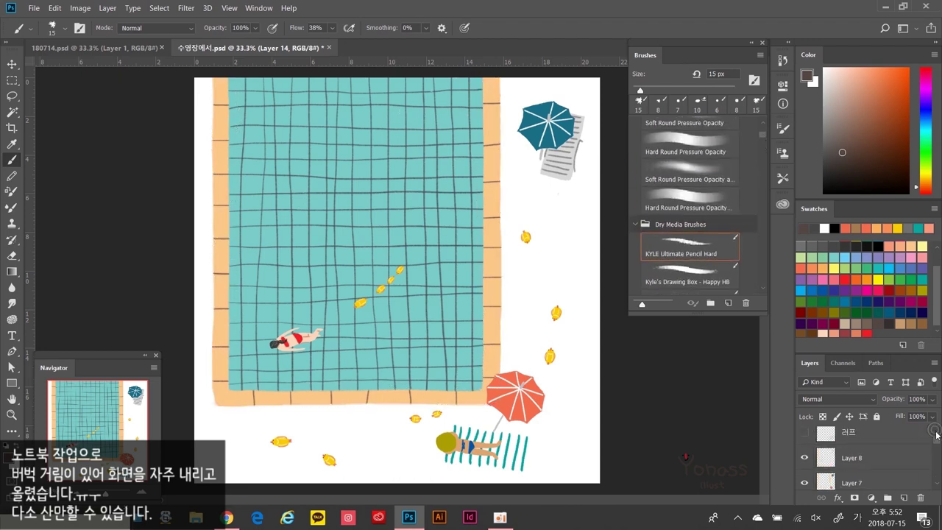
{"action": "left_click", "coordinate": [846, 460]}
{"action": "key", "text": "ctrl+1"}
{"action": "scroll", "coordinate": [586, 345], "scroll_direction": "down", "scroll_amount": 8}
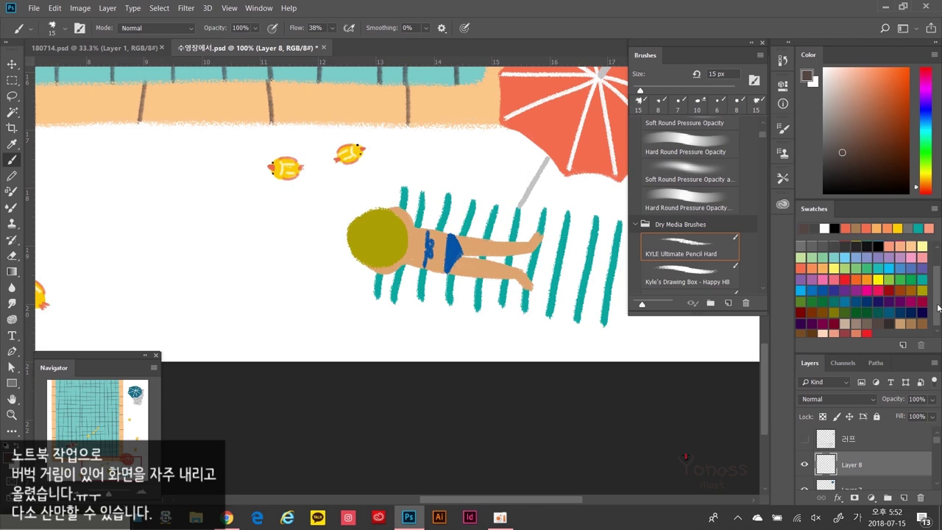
{"action": "scroll", "coordinate": [935, 309], "scroll_direction": "up", "scroll_amount": 2}
{"action": "left_click", "coordinate": [900, 244]}
{"action": "left_click_drag", "start_coordinate": [380, 303], "coordinate": [568, 333]}
{"action": "left_click_drag", "start_coordinate": [366, 188], "coordinate": [580, 223]}
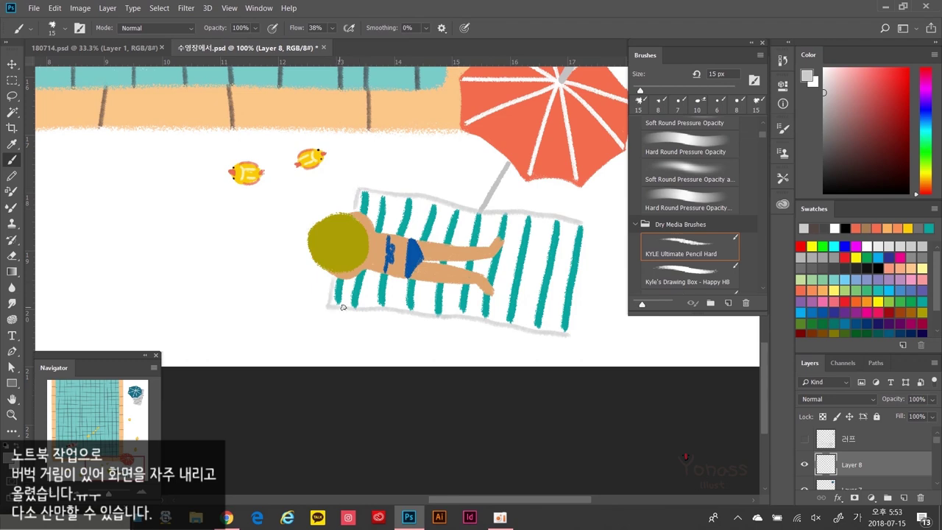
{"action": "left_click_drag", "start_coordinate": [589, 226], "coordinate": [574, 337]}
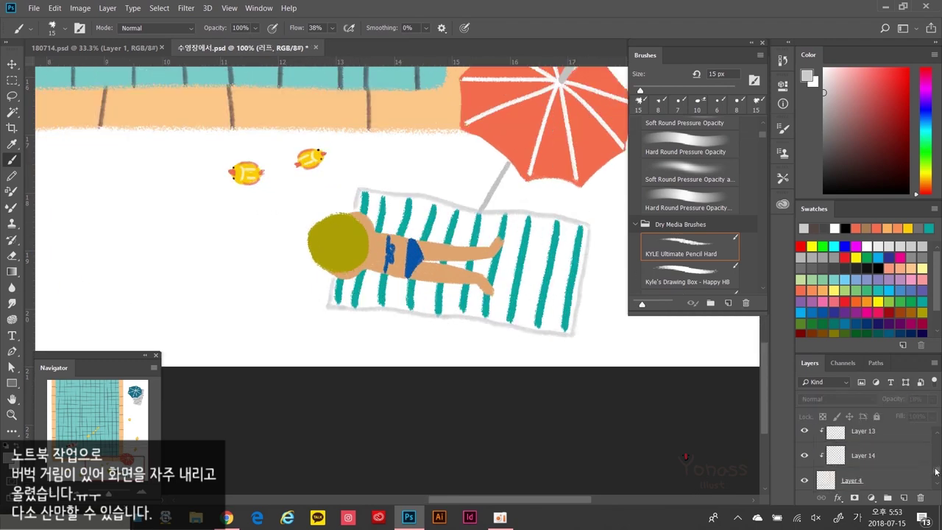
Step: Add sparse white flecks to the pool water on Layer 3 with a textured dry media brush enlarged to 43 px
{"action": "left_click", "coordinate": [850, 271]}
{"action": "scroll", "coordinate": [764, 131], "scroll_direction": "down", "scroll_amount": 2}
{"action": "left_click", "coordinate": [690, 265]}
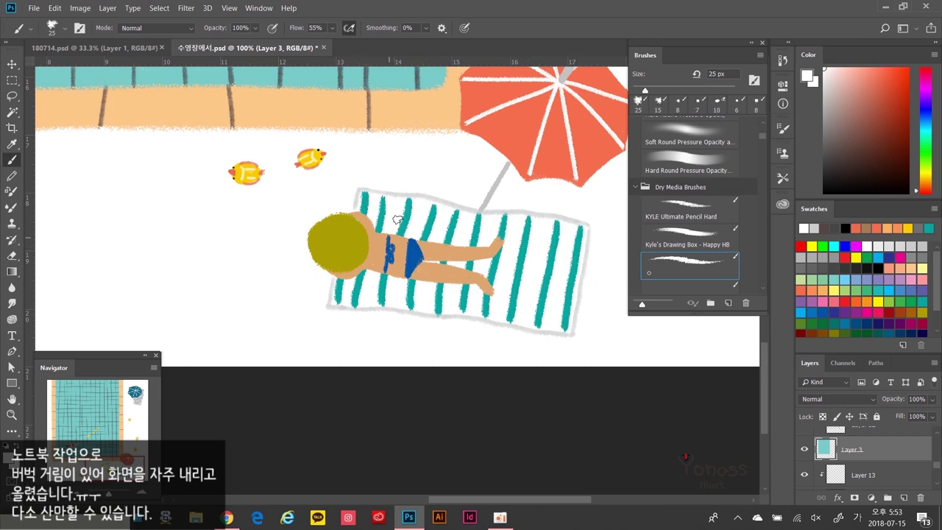
{"action": "key", "text": "super+d"}
{"action": "key", "text": "super+d"}
{"action": "key", "text": "bracketright"}
{"action": "key", "text": "bracketright"}
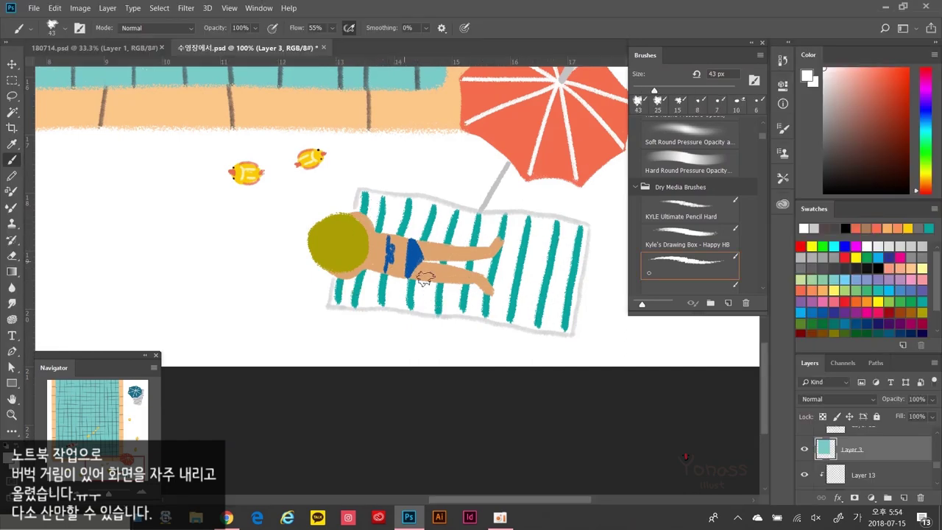
{"action": "left_click_drag", "start_coordinate": [425, 278], "coordinate": [388, 309]}
{"action": "scroll", "coordinate": [936, 475], "scroll_direction": "down", "scroll_amount": 2}
{"action": "scroll", "coordinate": [936, 471], "scroll_direction": "up", "scroll_amount": 3}
{"action": "scroll", "coordinate": [869, 453], "scroll_direction": "up", "scroll_amount": 2}
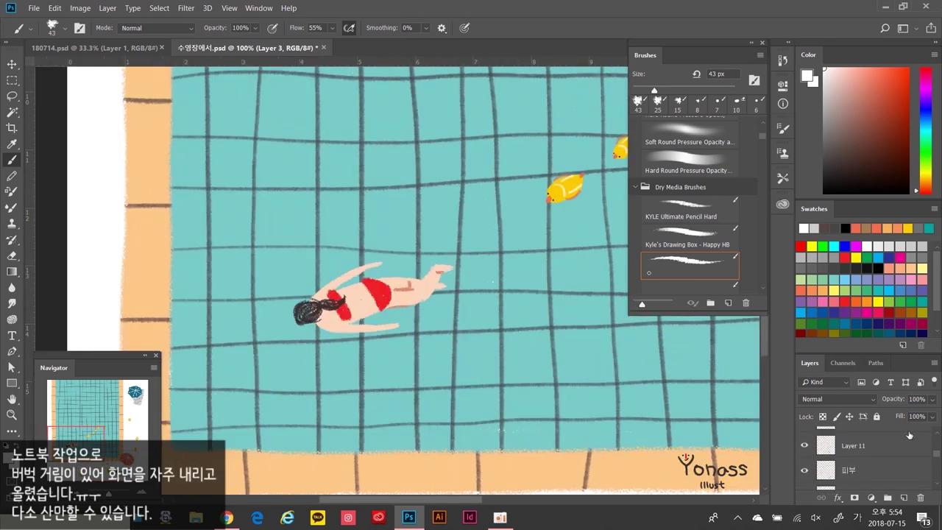
Step: Shade the waistband of the swimmer's red bikini bottom on Layer 6 in dark red with a 13 px KYLE Ultimate Pencil Hard brush
{"action": "left_click", "coordinate": [820, 446]}
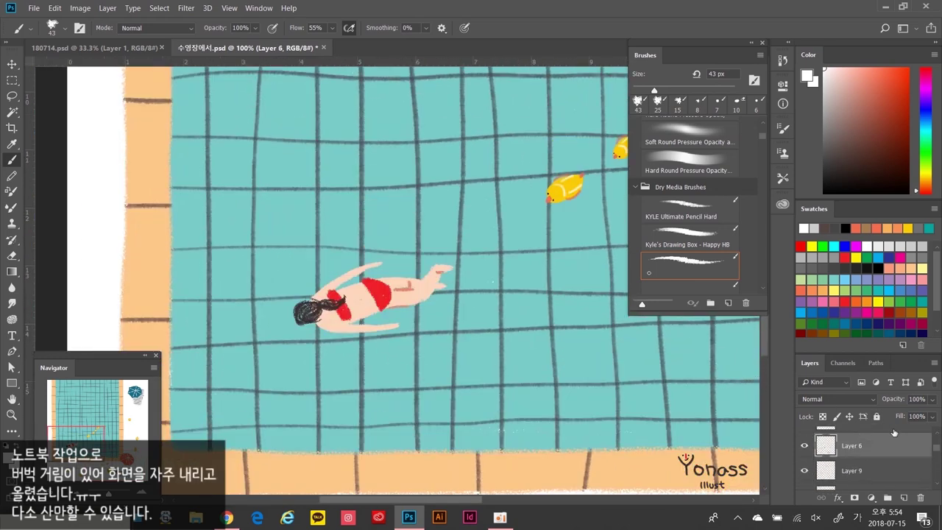
{"action": "left_click", "coordinate": [827, 291]}
{"action": "left_click", "coordinate": [690, 210]}
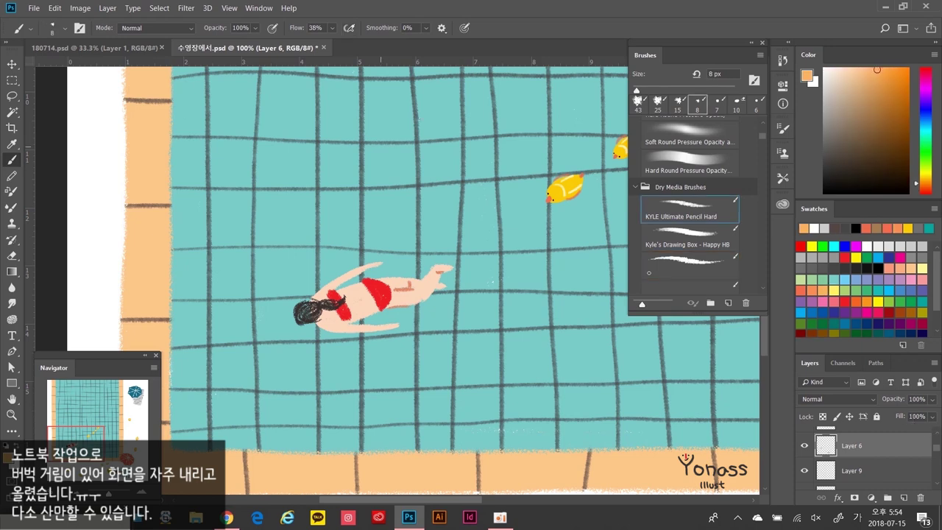
{"action": "left_click", "coordinate": [807, 332]}
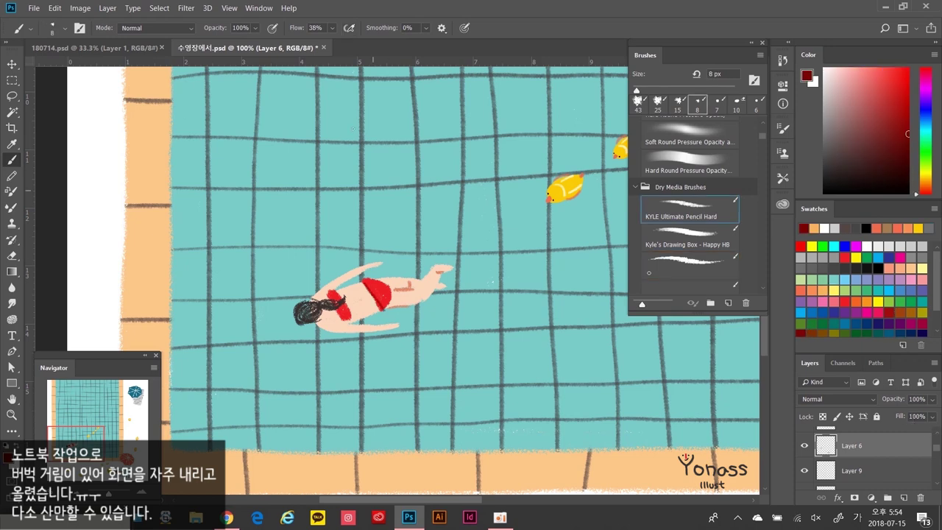
{"action": "key", "text": "]"}
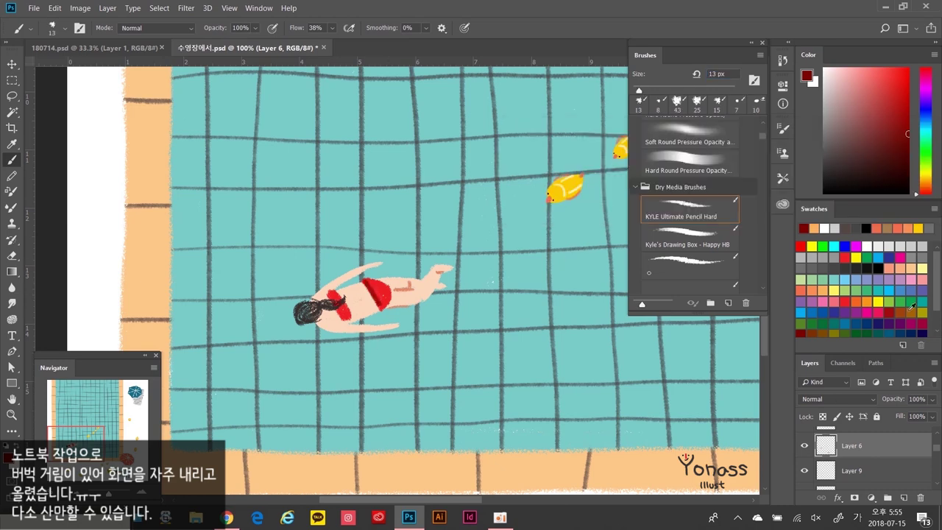
Step: Dab small bright red accents on both of the swimmer's arms with a 13 px textured dry media brush
{"action": "scroll", "coordinate": [873, 294], "scroll_direction": "down", "scroll_amount": 2}
{"action": "left_click", "coordinate": [866, 332]}
{"action": "left_click", "coordinate": [688, 258]}
{"action": "left_click", "coordinate": [347, 276]}
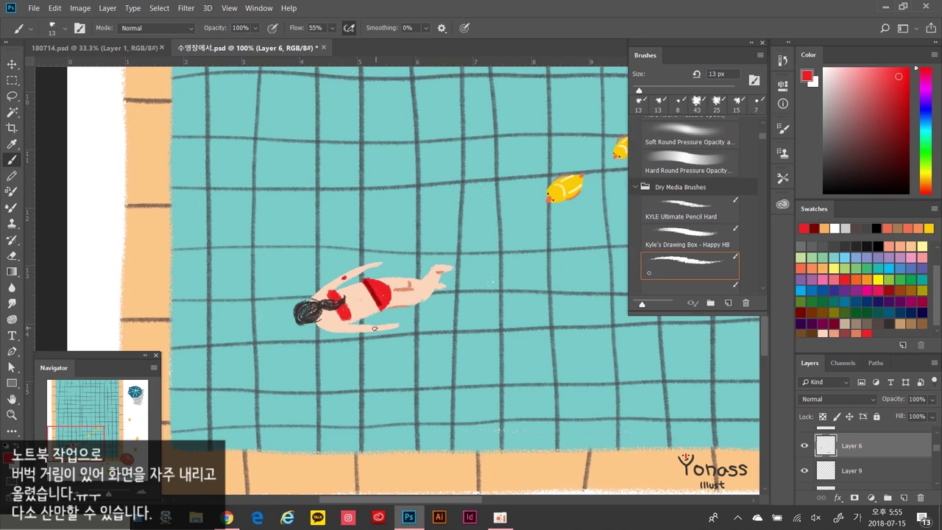
{"action": "scroll", "coordinate": [366, 330], "scroll_direction": "up", "scroll_amount": 3}
{"action": "scroll", "coordinate": [367, 329], "scroll_direction": "down", "scroll_amount": 4}
{"action": "scroll", "coordinate": [367, 330], "scroll_direction": "left", "scroll_amount": 4}
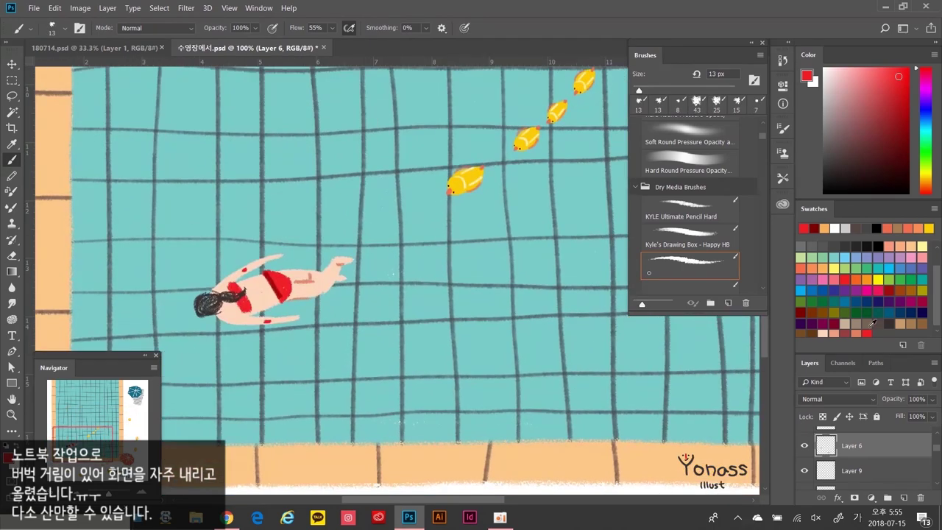
Step: Add tiny white details to the swimmer's toes with an 8 px KYLE Ultimate Pencil Hard brush
{"action": "key", "text": "x"}
{"action": "left_click", "coordinate": [689, 210]}
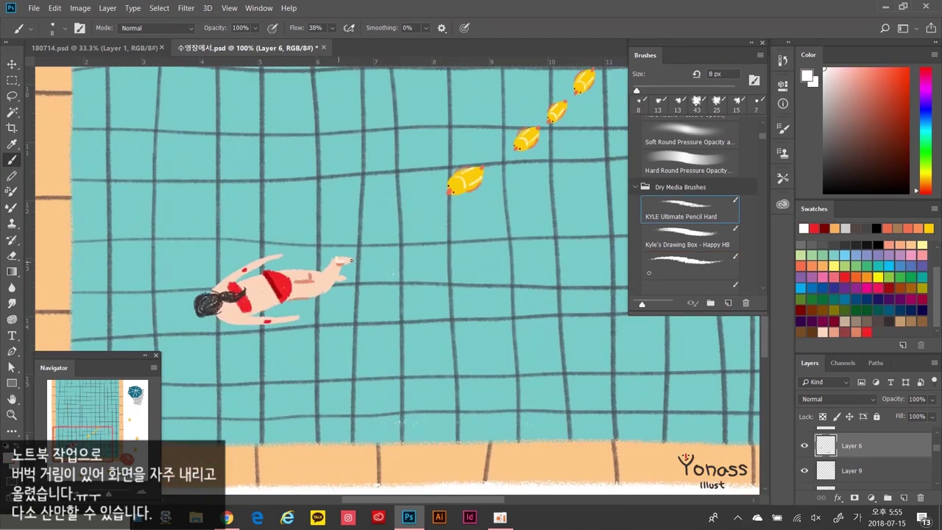
{"action": "scroll", "coordinate": [404, 268], "scroll_direction": "down", "scroll_amount": 3}
{"action": "scroll", "coordinate": [405, 268], "scroll_direction": "left", "scroll_amount": 3}
{"action": "scroll", "coordinate": [475, 264], "scroll_direction": "up", "scroll_amount": 3}
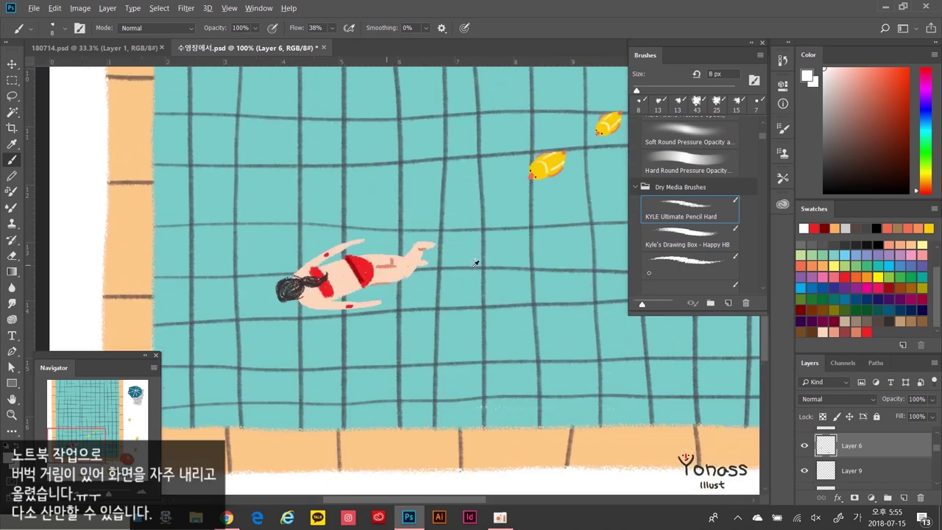
Step: Add small muted dark red marks to the sunbather's arms and toes with the 8 px pencil brush
{"action": "left_click", "coordinate": [861, 329]}
{"action": "scroll", "coordinate": [398, 280], "scroll_direction": "down", "scroll_amount": 5}
{"action": "scroll", "coordinate": [397, 280], "scroll_direction": "right", "scroll_amount": 7}
{"action": "left_click", "coordinate": [856, 331]}
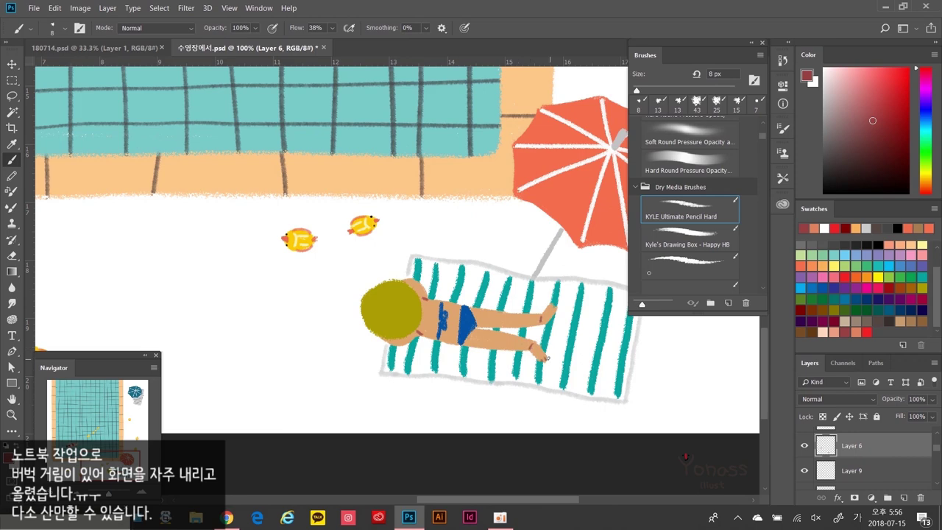
Step: Draw light yellow weave rings and brim strokes on the sunbather's straw hat and shade the edge of its crown dark green
{"action": "scroll", "coordinate": [528, 332], "scroll_direction": "up", "scroll_amount": 1}
{"action": "scroll", "coordinate": [529, 333], "scroll_direction": "left", "scroll_amount": 2}
{"action": "left_click", "coordinate": [860, 266]}
{"action": "mouse_move", "coordinate": [421, 333]}
{"action": "left_mouse_down"}
{"action": "mouse_move", "coordinate": [430, 312]}
{"action": "mouse_move", "coordinate": [452, 324]}
{"action": "mouse_move", "coordinate": [437, 340]}
{"action": "mouse_move", "coordinate": [424, 329]}
{"action": "left_mouse_up"}
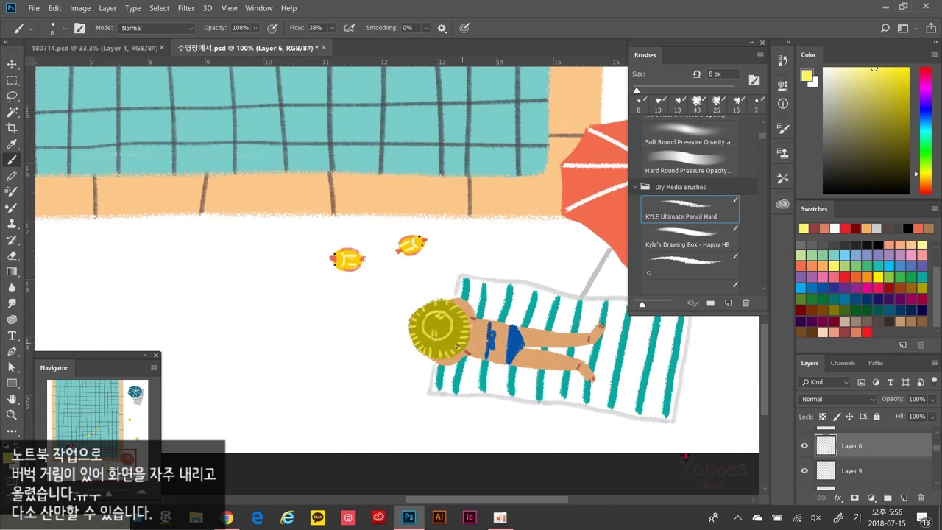
{"action": "left_click", "coordinate": [869, 304]}
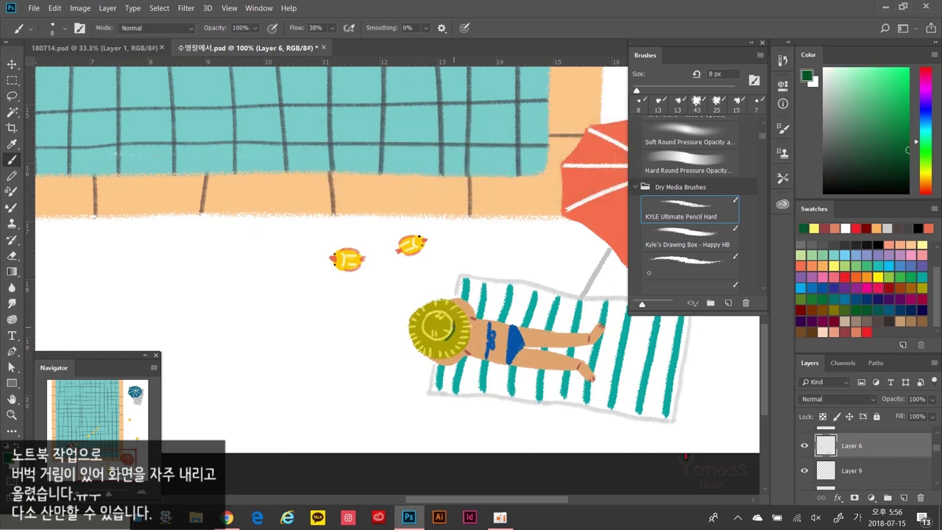
{"action": "left_click_drag", "start_coordinate": [454, 336], "coordinate": [415, 319]}
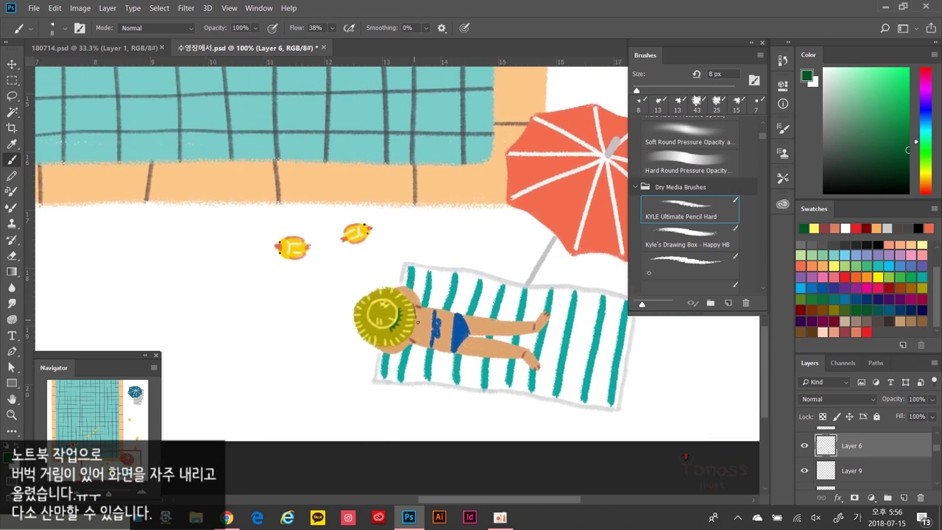
Step: Outline the pole tips of the red and teal umbrellas in dark gray on Layer 8 with the 8 px pencil brush
{"action": "scroll", "coordinate": [379, 355], "scroll_direction": "up", "scroll_amount": 5}
{"action": "scroll", "coordinate": [378, 355], "scroll_direction": "right", "scroll_amount": 5}
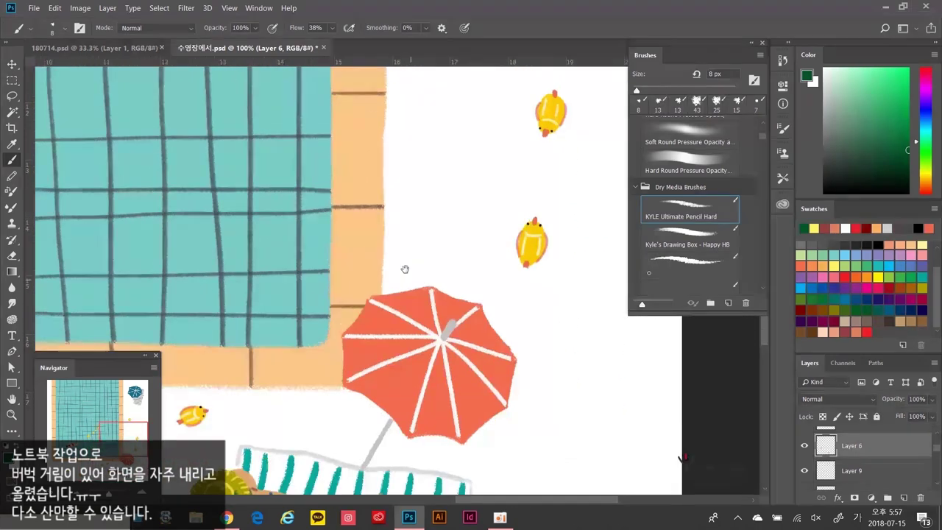
{"action": "left_click", "coordinate": [440, 262], "text": "ctrl"}
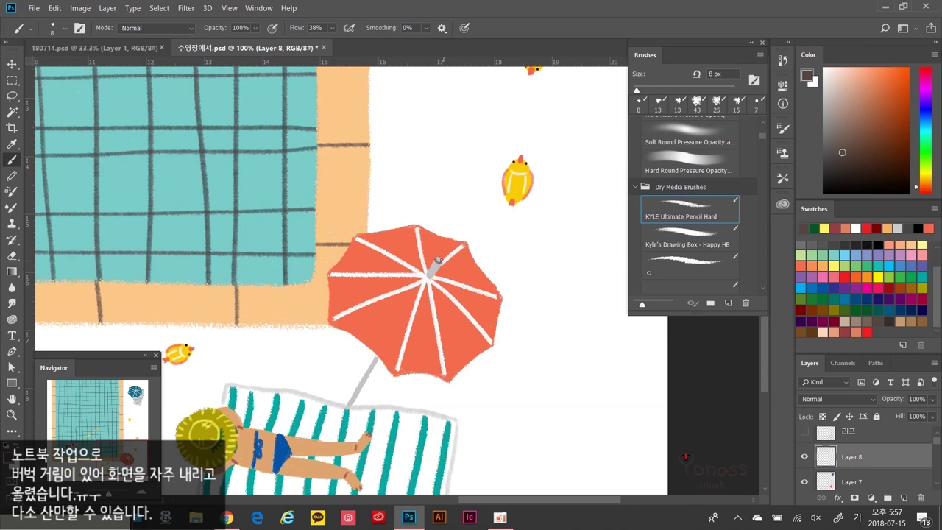
{"action": "scroll", "coordinate": [428, 276], "scroll_direction": "up", "scroll_amount": 8}
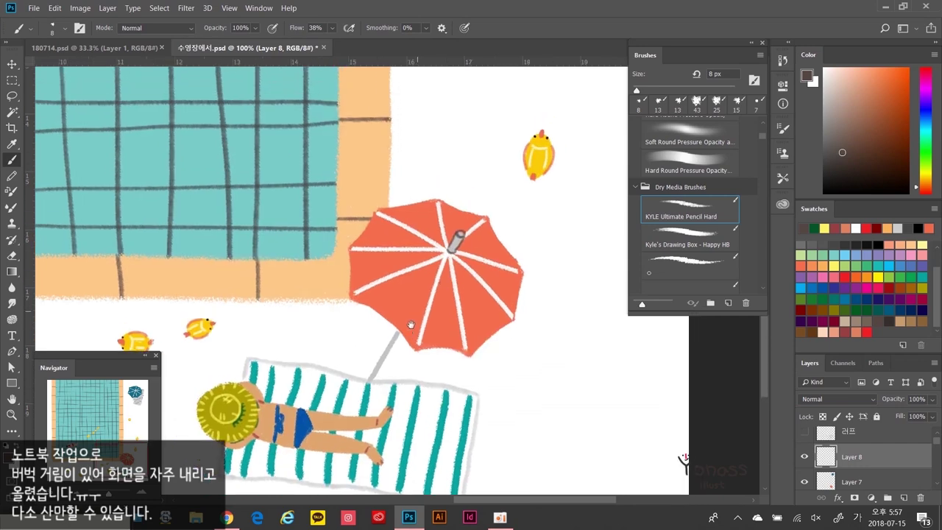
{"action": "scroll", "coordinate": [415, 312], "scroll_direction": "right", "scroll_amount": 4}
{"action": "scroll", "coordinate": [398, 359], "scroll_direction": "up", "scroll_amount": 5}
{"action": "scroll", "coordinate": [397, 360], "scroll_direction": "left", "scroll_amount": 1}
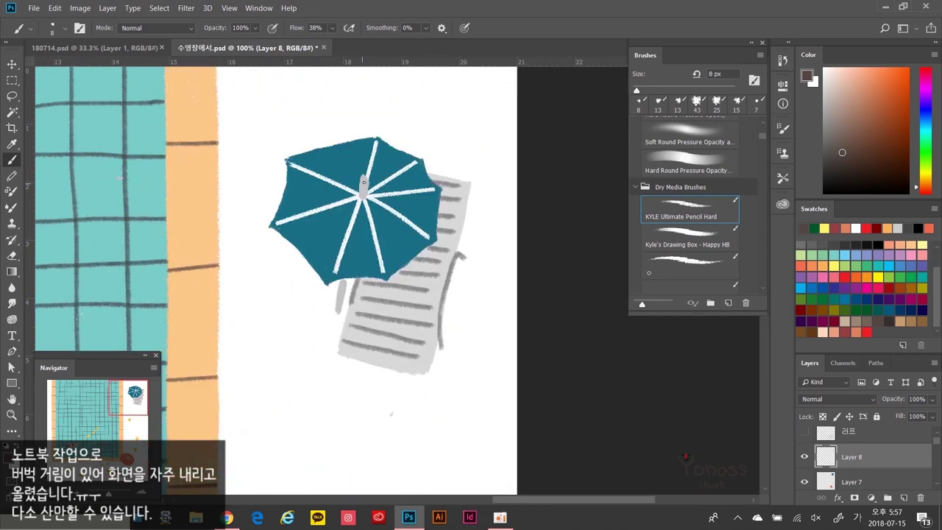
{"action": "scroll", "coordinate": [339, 310], "scroll_direction": "up", "scroll_amount": 2}
Step: Touch up the teal umbrella's edge on Layer 7 with its sampled color and a 25 px textured dry media brush
{"action": "key", "text": "alt+bracketleft"}
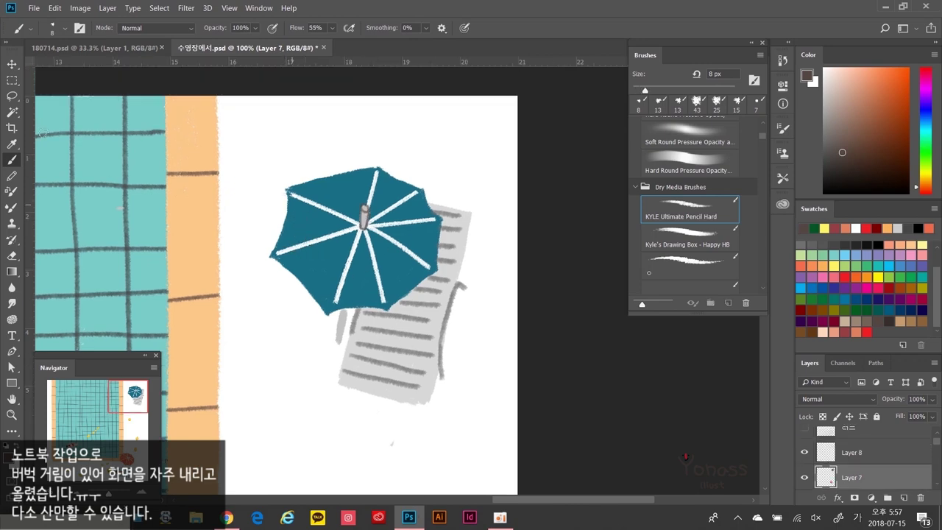
{"action": "key", "text": "super+d"}
{"action": "key", "text": "super+d"}
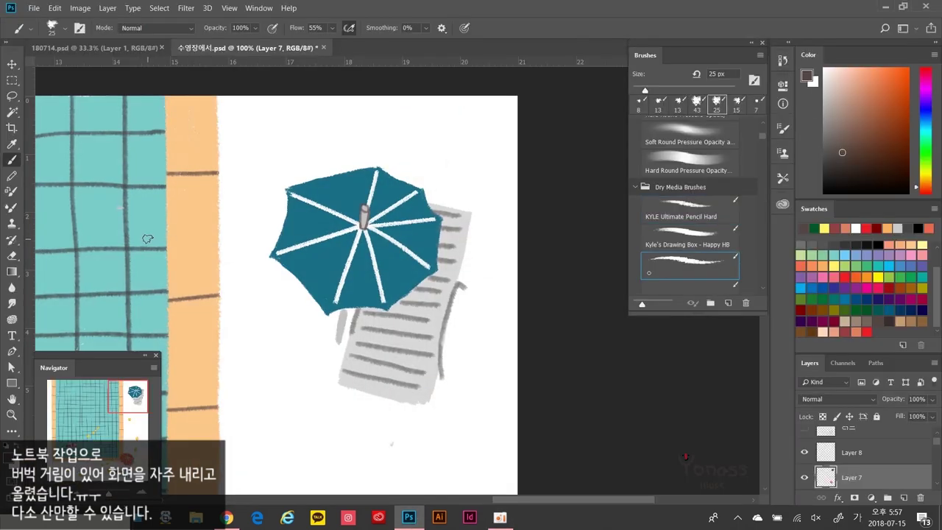
{"action": "left_click", "coordinate": [11, 112]}
{"action": "key", "text": "b"}
{"action": "left_click", "coordinate": [293, 193], "text": "alt"}
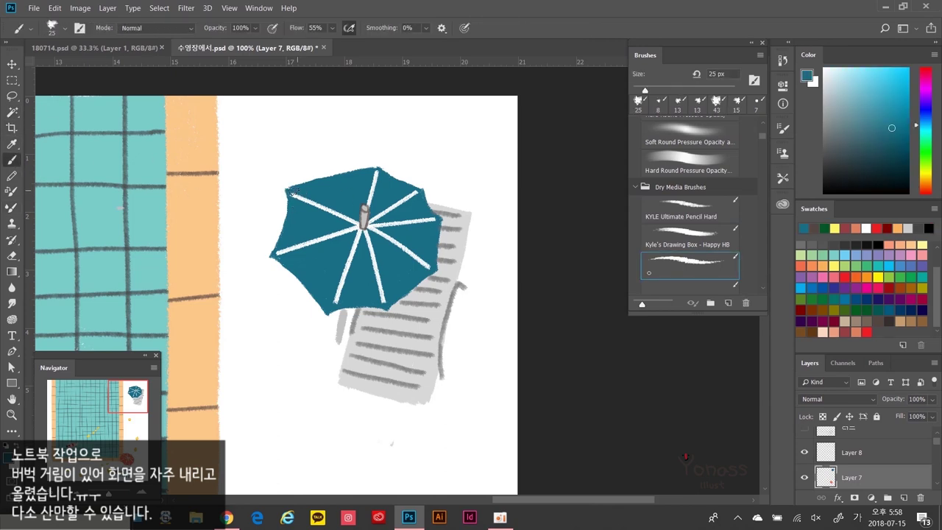
{"action": "scroll", "coordinate": [487, 356], "scroll_direction": "left", "scroll_amount": 1}
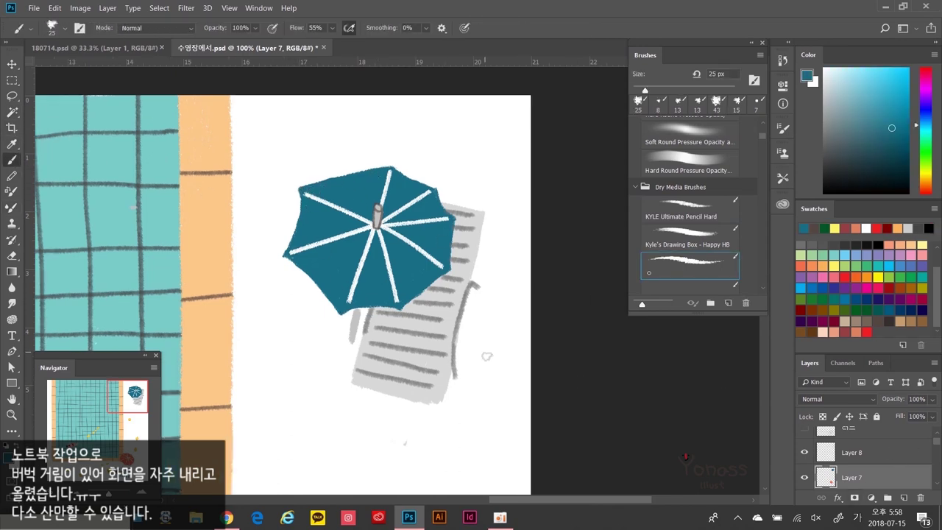
Step: Touch up the lower edge of the sunbed on Layer 7 with its sampled light gray and the 25 px brush
{"action": "key", "text": "super+d"}
{"action": "key", "text": "super+d"}
{"action": "left_click", "coordinate": [437, 389], "text": "alt"}
{"action": "scroll", "coordinate": [432, 385], "scroll_direction": "down", "scroll_amount": 1}
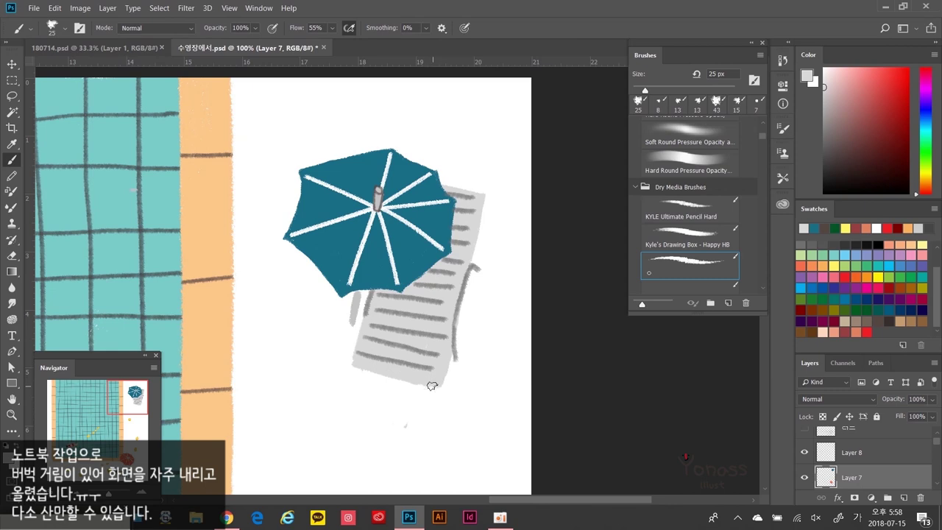
{"action": "left_click", "coordinate": [874, 455]}
{"action": "key", "text": "alt+bracketleft"}
{"action": "scroll", "coordinate": [440, 384], "scroll_direction": "up", "scroll_amount": 2}
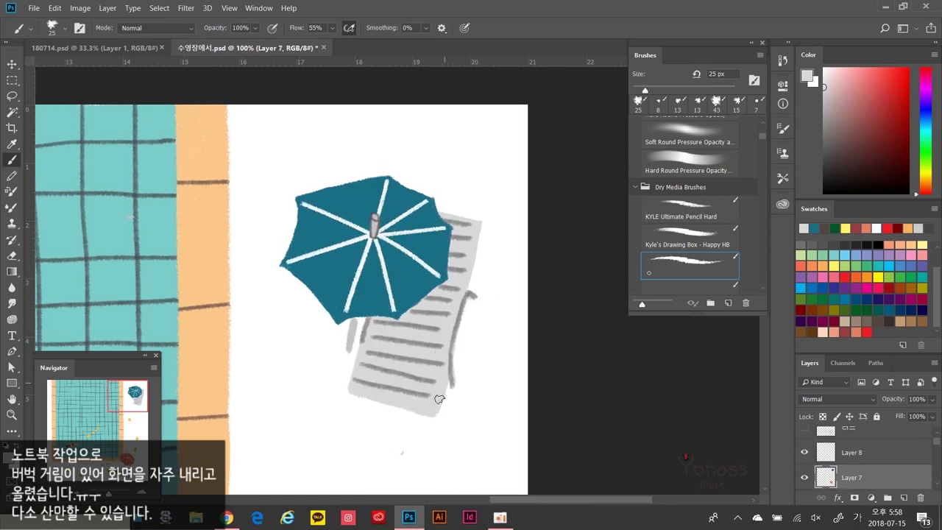
Step: Paint a white line along the sunbed's outer armrest on Layer 8 with a 14 px KYLE Ultimate Pencil Hard brush
{"action": "scroll", "coordinate": [481, 209], "scroll_direction": "up", "scroll_amount": 2}
{"action": "left_click", "coordinate": [681, 209]}
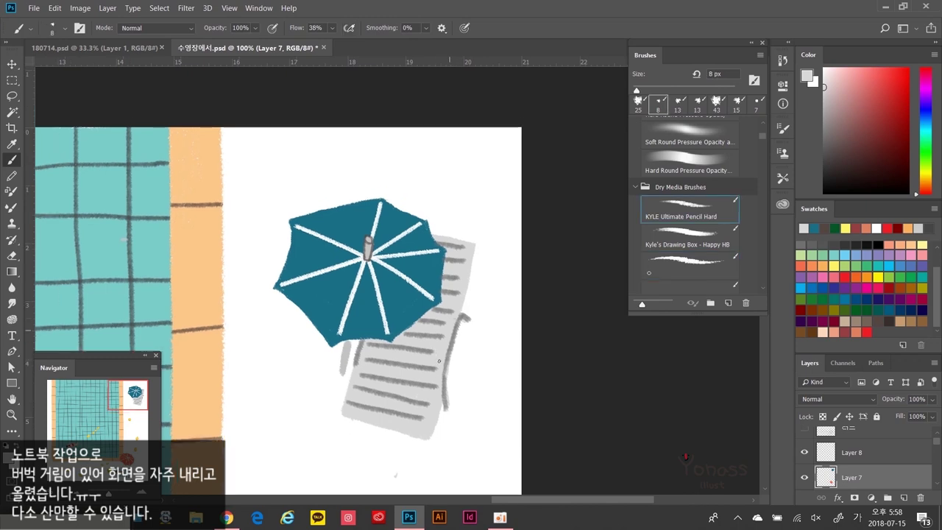
{"action": "key", "text": "alt+bracketright"}
{"action": "key", "text": "x"}
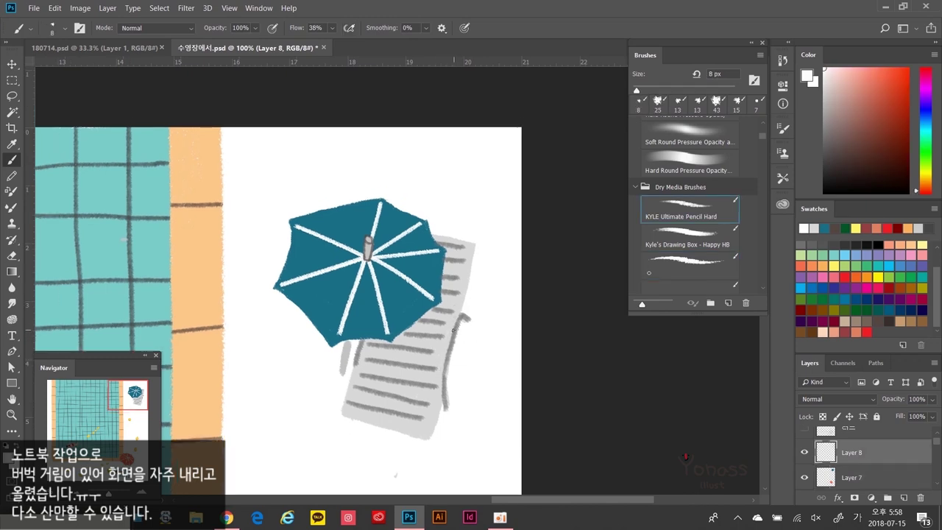
{"action": "left_click_drag", "start_coordinate": [639, 86], "coordinate": [643, 90]}
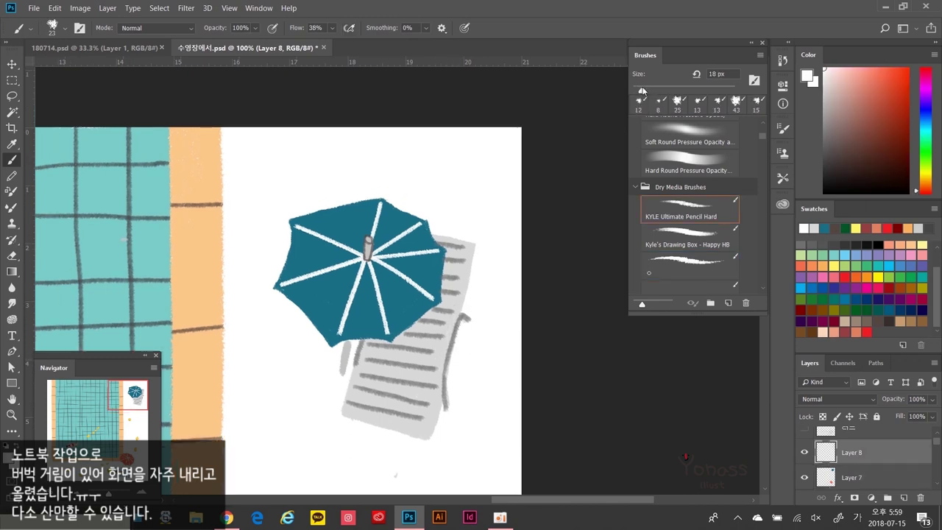
{"action": "left_click_drag", "start_coordinate": [455, 315], "coordinate": [438, 402]}
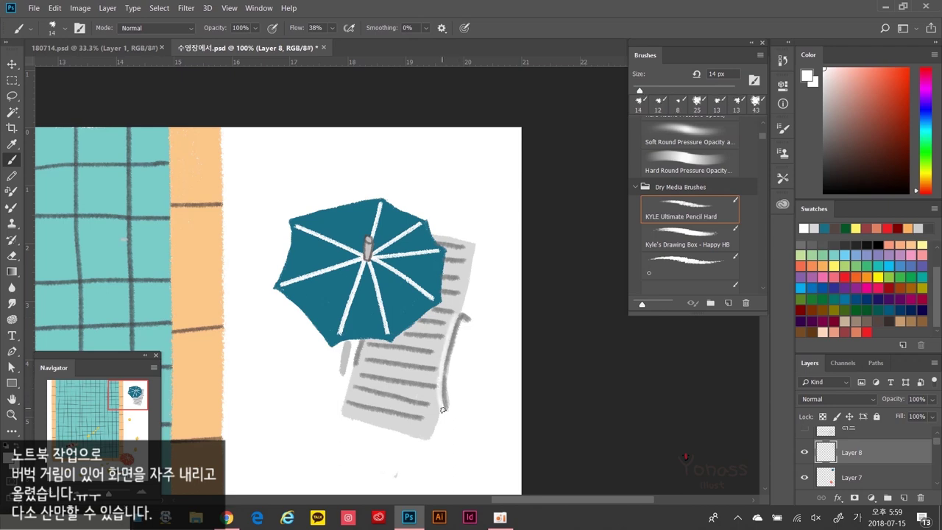
Step: Add an empty clipped layer directly above the pool's base Layer 3 and set the painting color to dark gray
{"action": "key", "text": "ctrl+minus"}
{"action": "key", "text": "ctrl+minus"}
{"action": "key", "text": "ctrl+minus"}
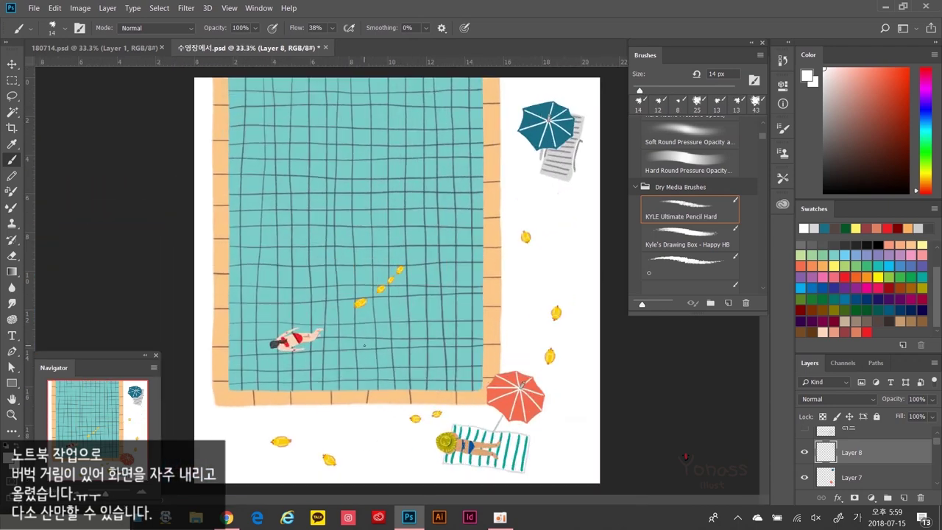
{"action": "key", "text": "alt+bracketleft"}
{"action": "key", "text": "alt+bracketleft"}
{"action": "key", "text": "alt+bracketleft"}
{"action": "key", "text": "alt+bracketleft"}
{"action": "key", "text": "alt+bracketleft"}
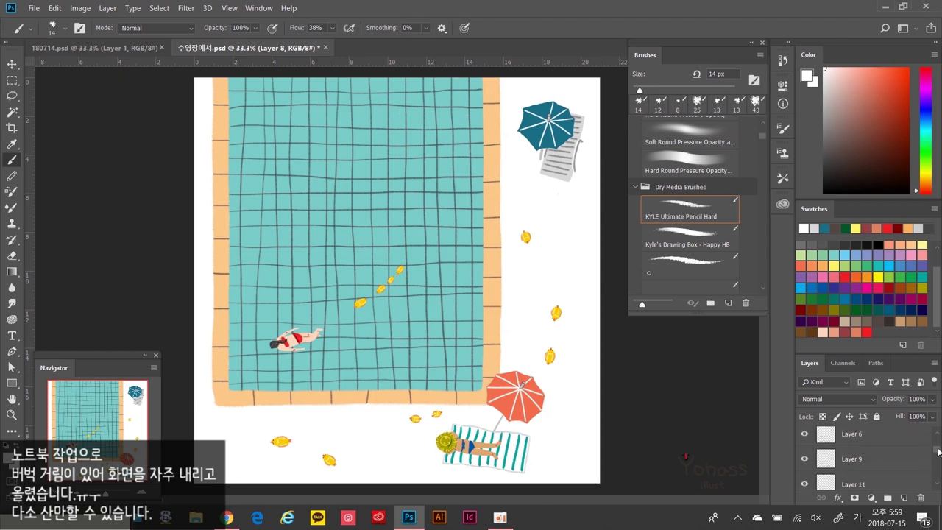
{"action": "left_click", "coordinate": [882, 296]}
{"action": "left_click", "coordinate": [817, 287]}
{"action": "scroll", "coordinate": [878, 266], "scroll_direction": "up", "scroll_amount": 2}
{"action": "left_click", "coordinate": [848, 259]}
{"action": "scroll", "coordinate": [689, 210], "scroll_direction": "down", "scroll_amount": 3}
Step: Paint soft dark gray shadows in the water below the swimmer and ducks with the Beargara Pencil brush at 76 px
{"action": "left_click", "coordinate": [690, 209]}
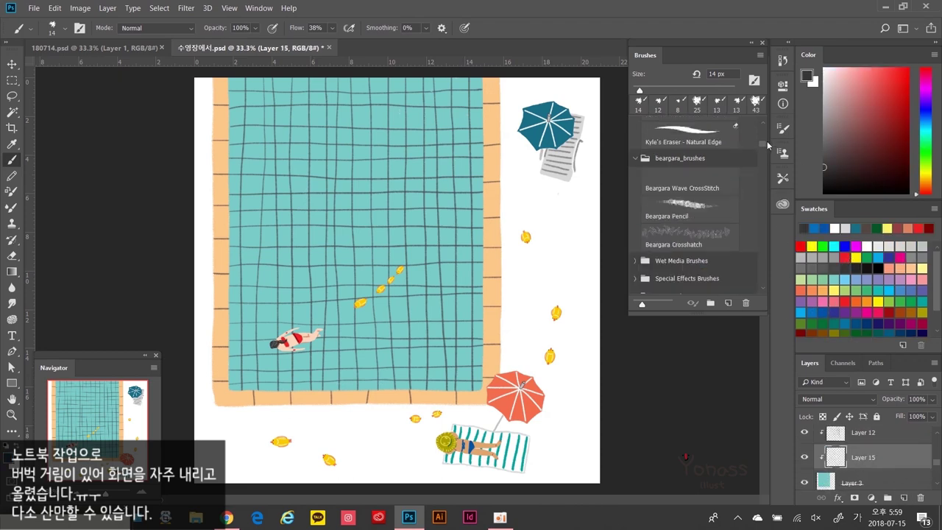
{"action": "left_click_drag", "start_coordinate": [639, 90], "coordinate": [647, 89]}
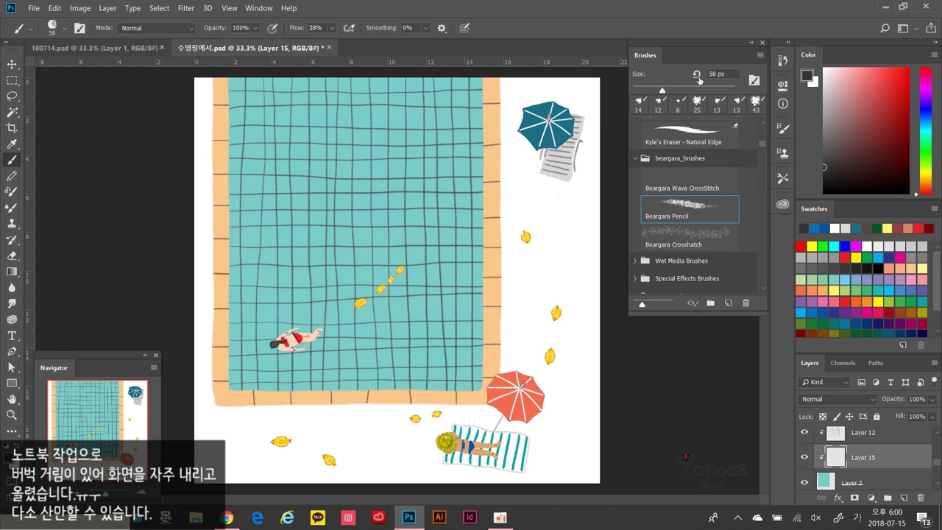
{"action": "left_click_drag", "start_coordinate": [282, 366], "coordinate": [324, 357]}
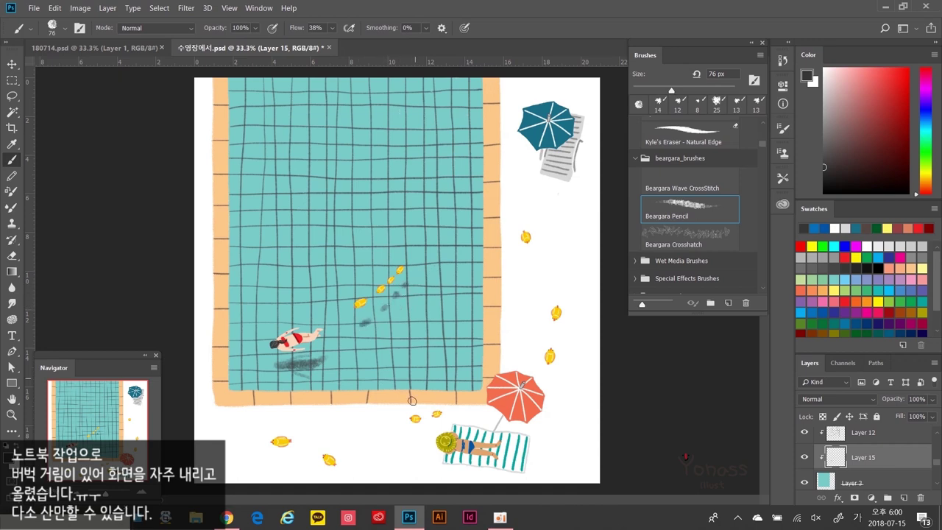
Step: Add another clipped layer above the shadow layer and move the tile-line Layer 12 directly above Layer 3
{"action": "left_click", "coordinate": [904, 498]}
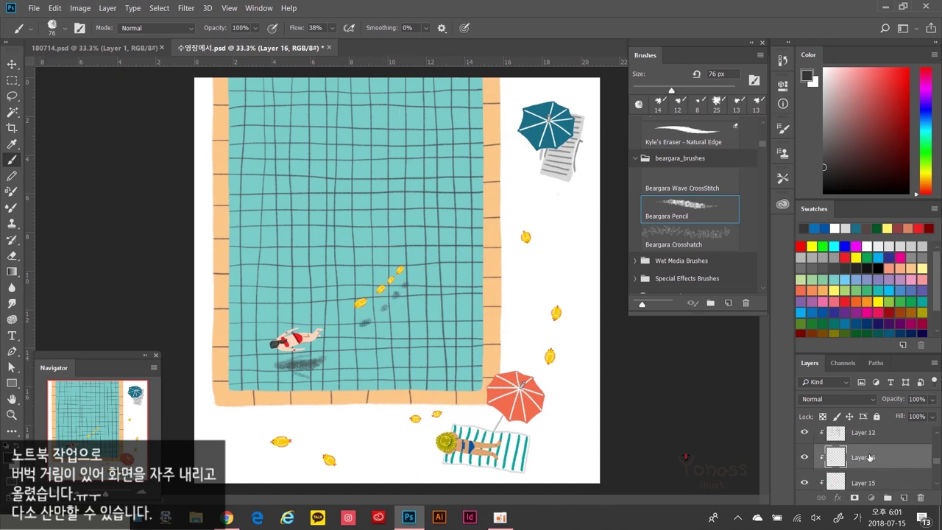
{"action": "left_click_drag", "start_coordinate": [895, 436], "coordinate": [892, 472]}
Step: Try a white Beargara Pencil texture over the whole pool on Layer 12 at 5000 px
{"action": "key", "text": "x"}
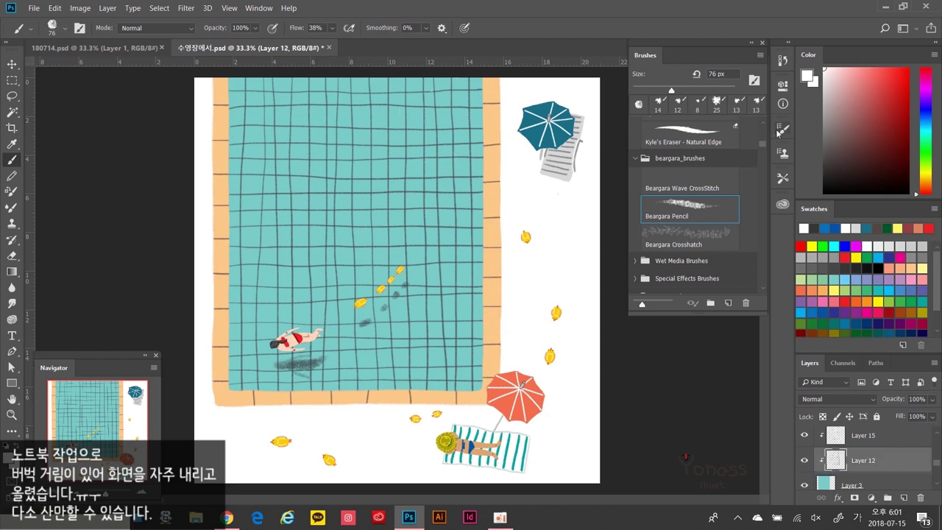
{"action": "key", "text": "bracketright"}
{"action": "key", "text": "bracketright"}
{"action": "key", "text": "bracketright"}
{"action": "key", "text": "bracketright"}
{"action": "key", "text": "bracketright"}
{"action": "key", "text": "bracketright"}
{"action": "key", "text": "bracketright"}
{"action": "key", "text": "bracketright"}
{"action": "key", "text": "bracketright"}
{"action": "key", "text": "bracketright"}
{"action": "left_click", "coordinate": [294, 147]}
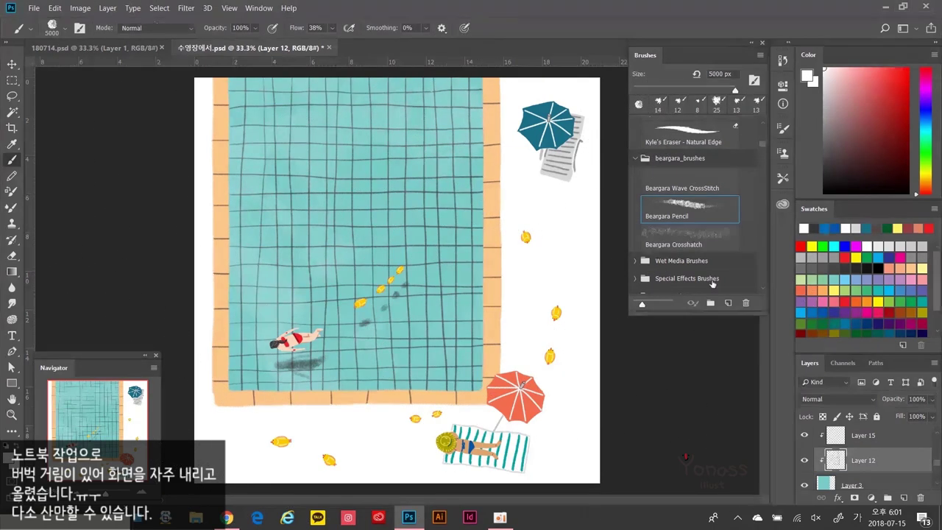
Step: Paint a muted teal texture over the pool water on Layer 15 with the Beargara Pencil brush at 2575 px
{"action": "left_click", "coordinate": [857, 436]}
{"action": "key", "text": "bracketleft"}
{"action": "key", "text": "bracketleft"}
{"action": "key", "text": "bracketleft"}
{"action": "key", "text": "bracketleft"}
{"action": "key", "text": "bracketleft"}
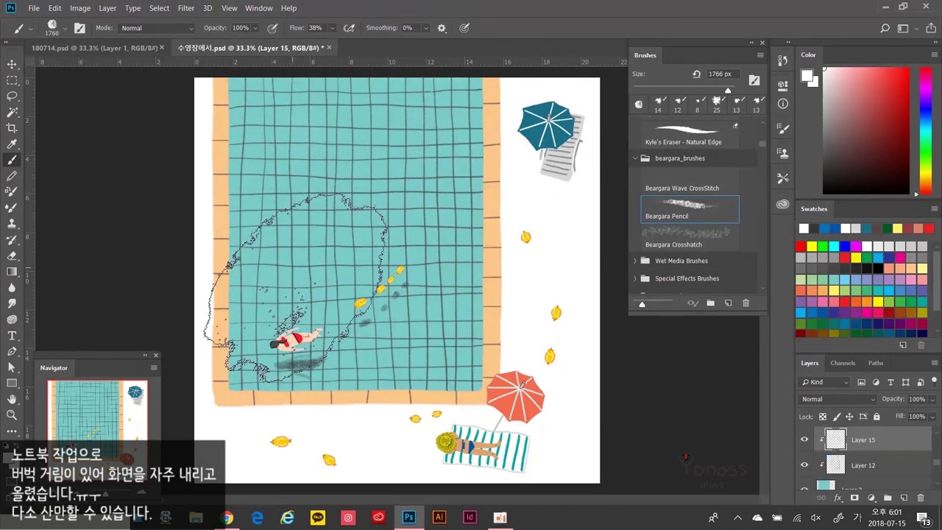
{"action": "left_click", "coordinate": [835, 225]}
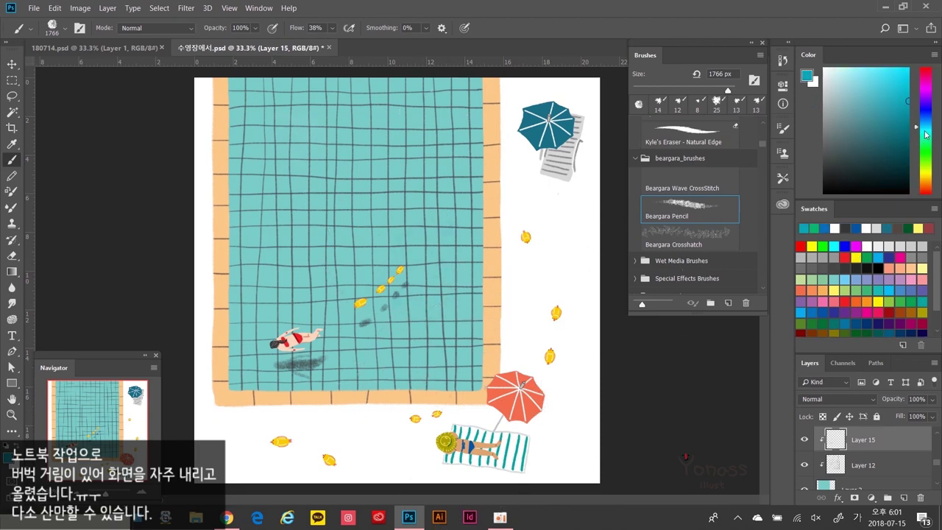
{"action": "left_click", "coordinate": [382, 332], "text": "alt"}
{"action": "key", "text": "bracketright"}
{"action": "key", "text": "bracketright"}
{"action": "key", "text": "bracketright"}
{"action": "key", "text": "bracketright"}
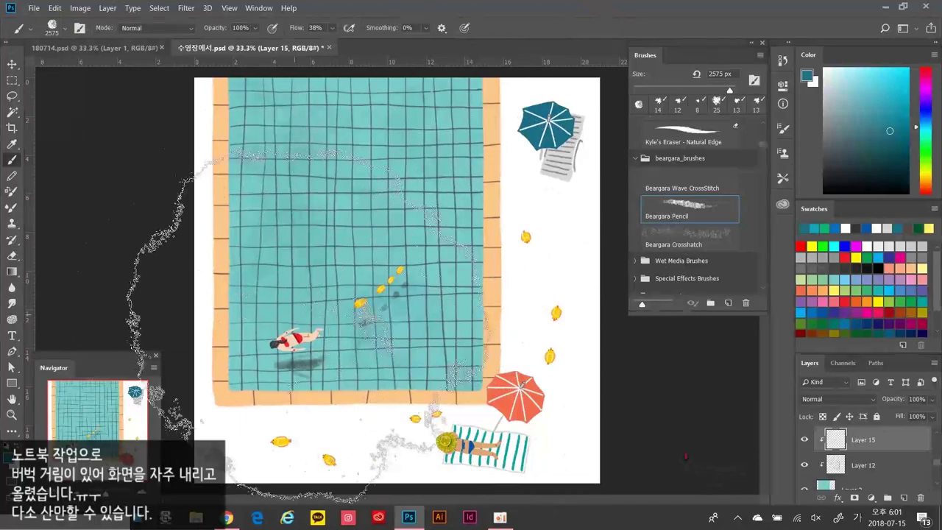
Step: Build up white, dark teal and dark blue water texture over the pool on Layer 15 with the 2575 px brush
{"action": "left_click", "coordinate": [563, 272], "text": "alt"}
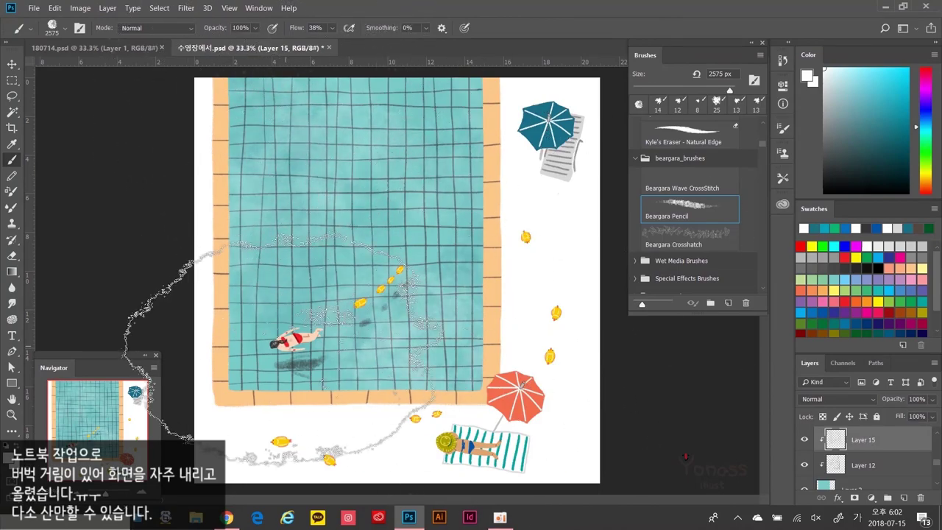
{"action": "left_click", "coordinate": [895, 148]}
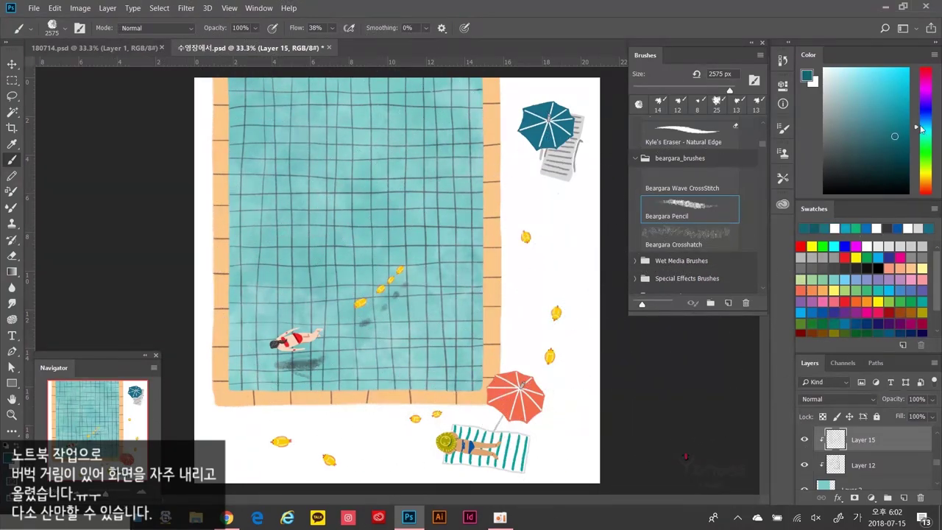
{"action": "left_click", "coordinate": [925, 117]}
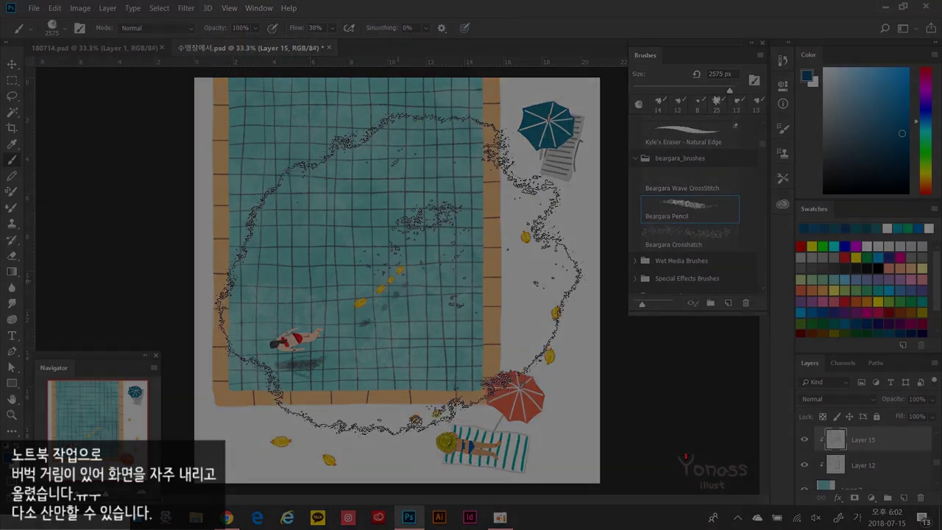